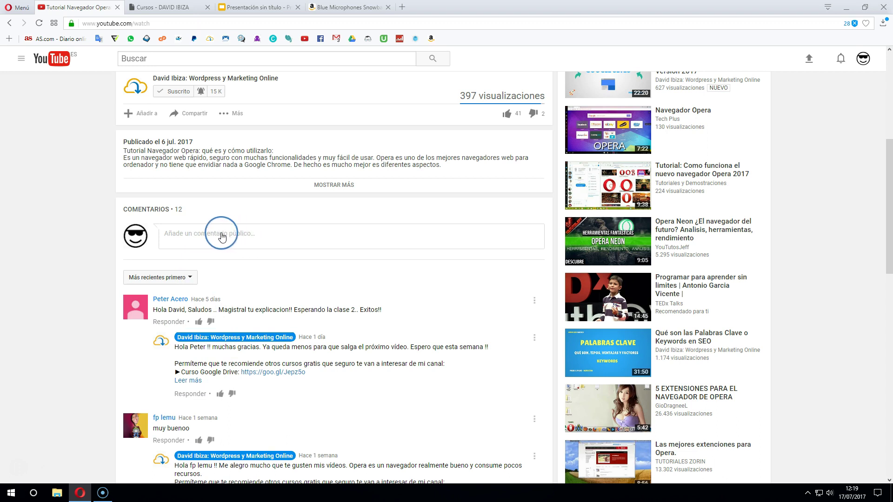
# Scroll up on YouTube and switch to the 'Presentación sin título' tab with the Clase 2 outline
pyautogui.scroll(2, 209, 242)
pyautogui.scroll(3, 210, 242)
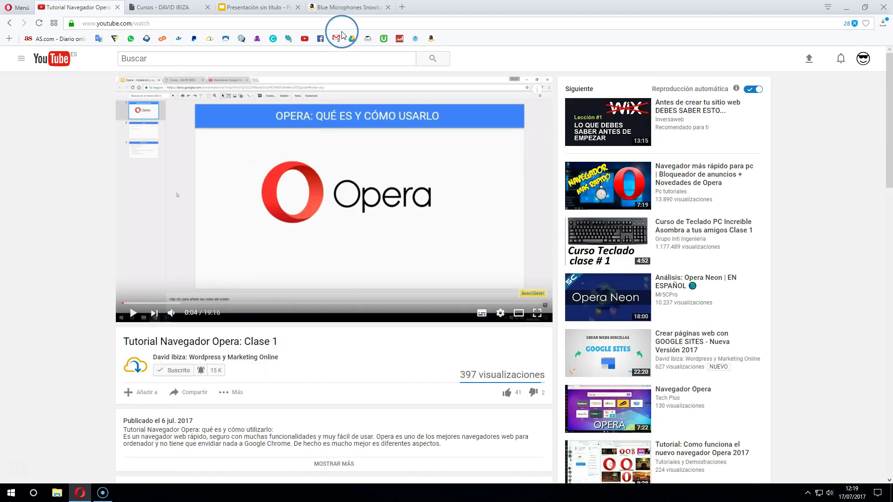
pyautogui.click(259, 7)
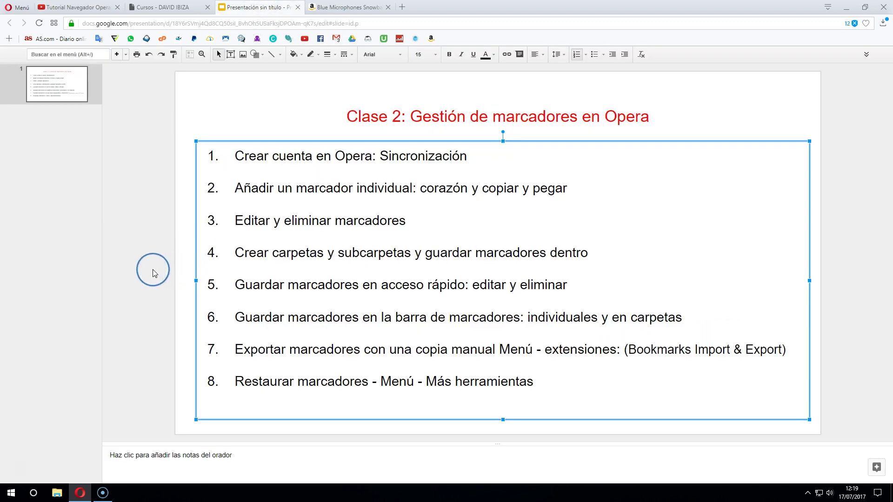
# Deselect the outline text box and go to Opera's start page to reach the settings
pyautogui.click(117, 274)
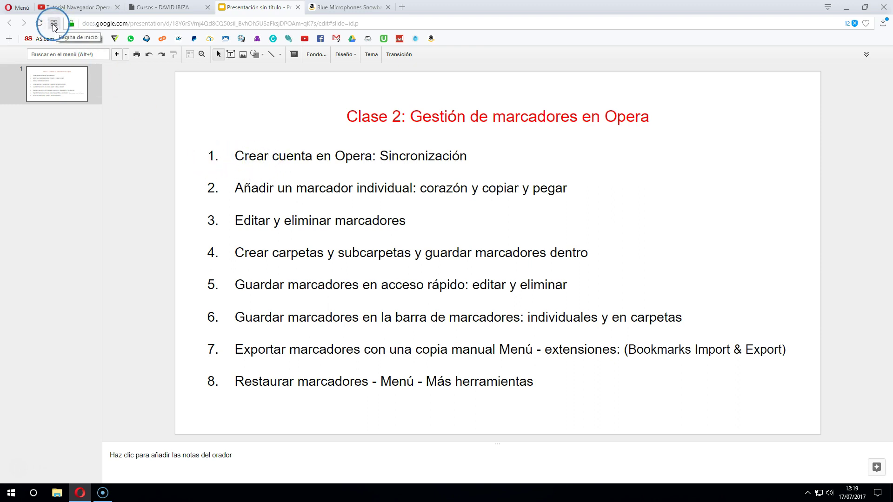
pyautogui.click(54, 24)
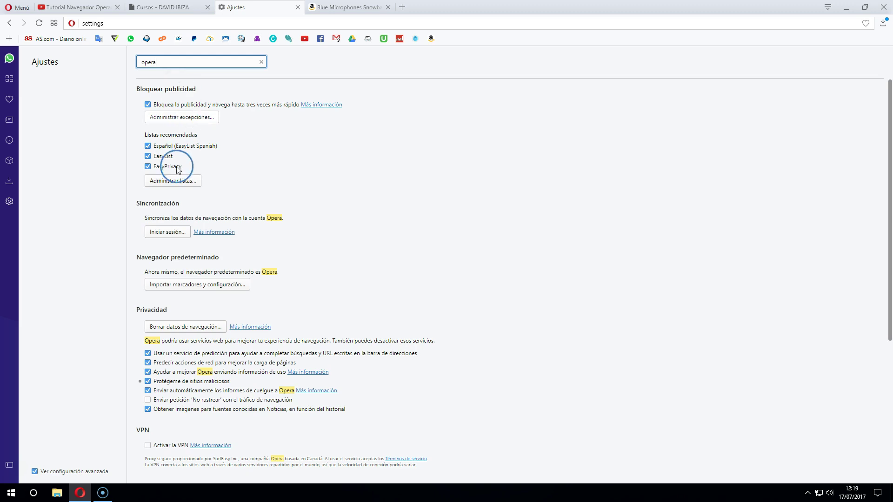
# Filter the settings search to 'Sincronización' and open the create-account form from Iniciar sesión
pyautogui.moveTo(135, 205); pyautogui.dragTo(179, 203)
pyautogui.hotkey('ctrl', 'c')
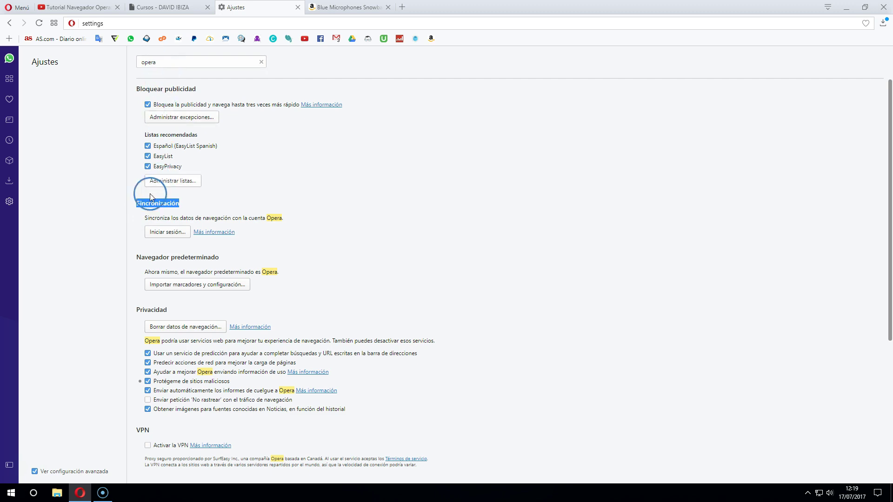
pyautogui.doubleClick(160, 62)
pyautogui.hotkey('ctrl', 'v')
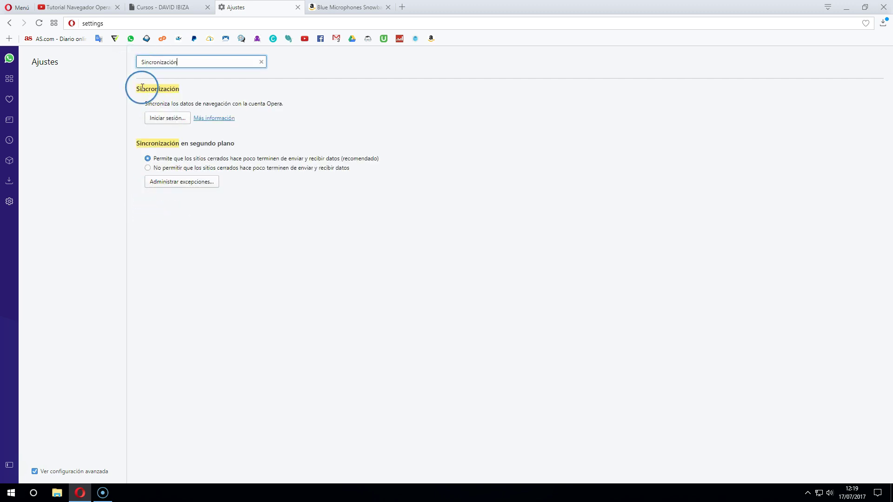
pyautogui.click(175, 119)
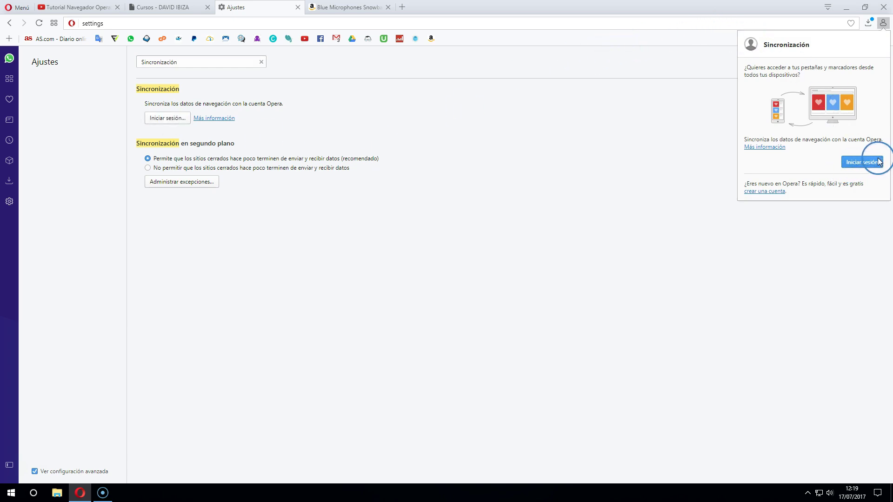
pyautogui.click(759, 191)
# Enter the account e-mail and a first password in the Opera sign-up form
pyautogui.click(762, 93)
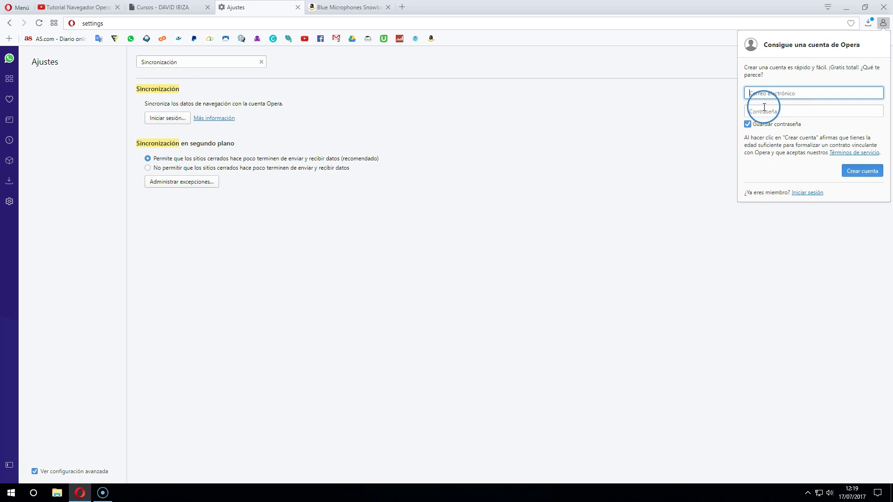
pyautogui.click(860, 174)
pyautogui.click(774, 94)
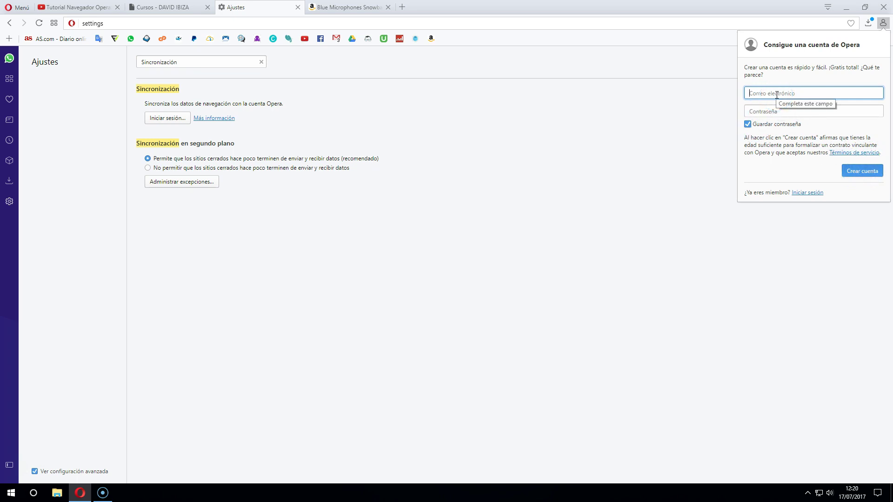
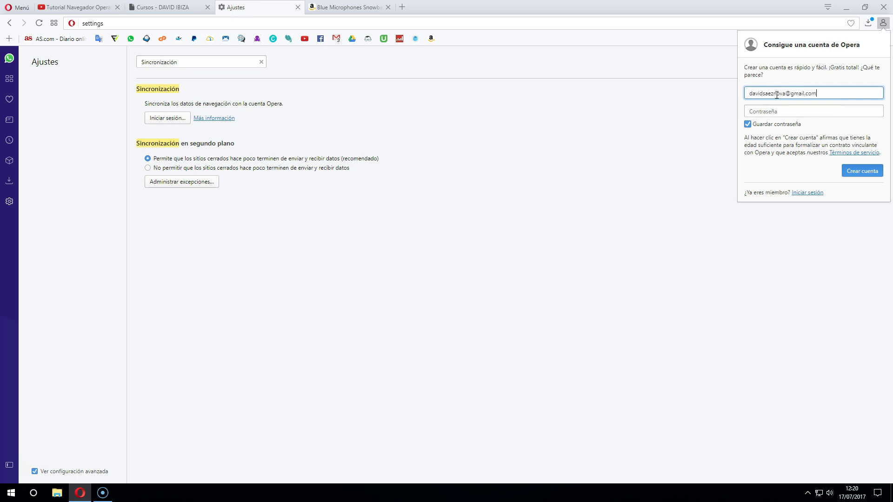
pyautogui.press('Tab')
pyautogui.write('*****')
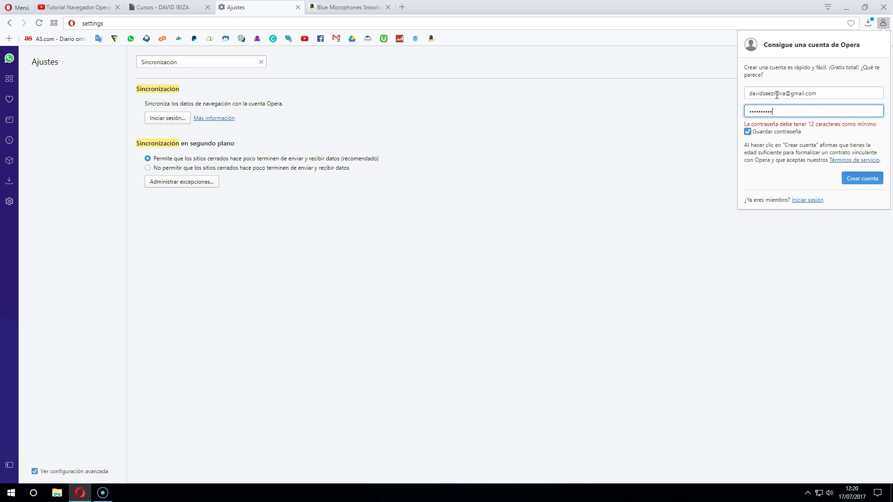
# Replace the too-short password with one of 12+ characters and create the account
pyautogui.moveTo(776, 110); pyautogui.dragTo(706, 116)
pyautogui.write('•••')
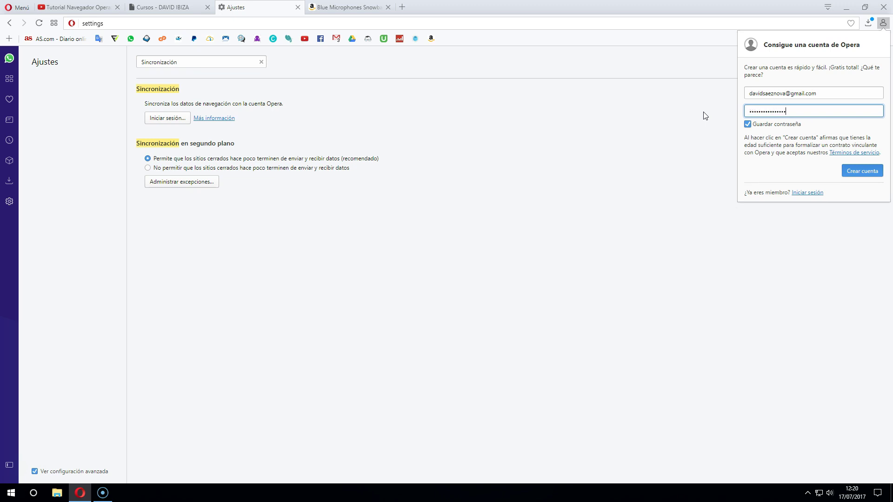
pyautogui.click(805, 134)
pyautogui.moveTo(752, 112); pyautogui.dragTo(794, 111)
pyautogui.click(855, 171)
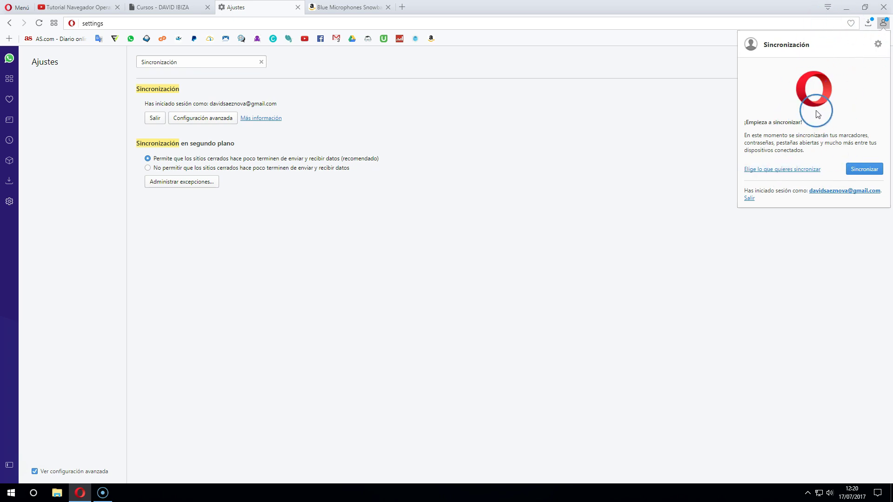
# Start synchronising the new account and check the signed-in account line
pyautogui.click(864, 168)
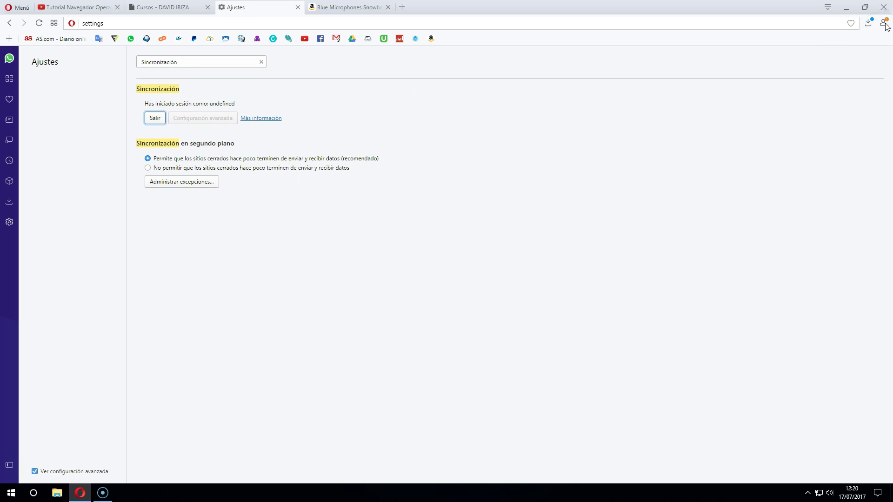
pyautogui.moveTo(145, 104); pyautogui.dragTo(277, 99)
pyautogui.click(208, 134)
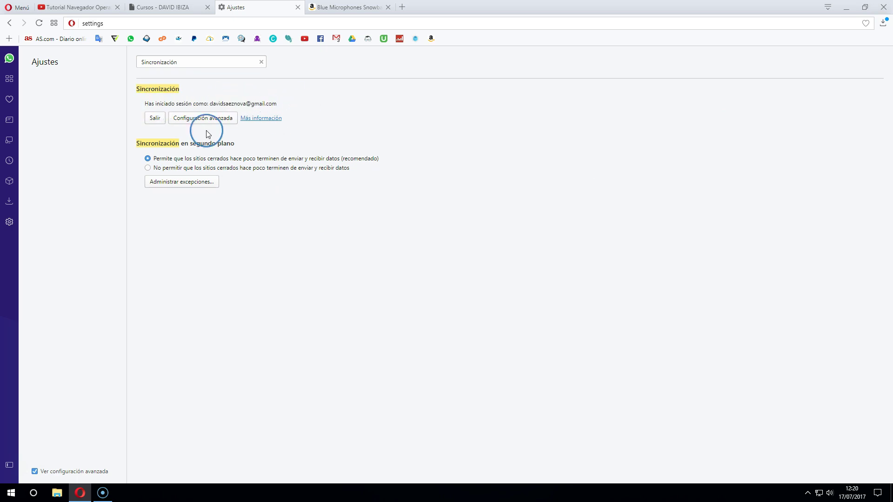
# Glance at the Cursos tab, then return the settings tab to Opera's start page
pyautogui.click(159, 8)
pyautogui.click(242, 8)
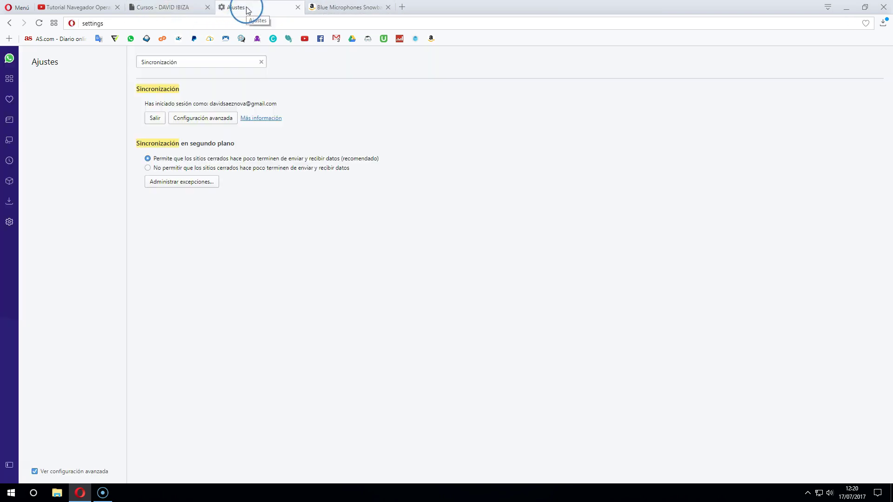
pyautogui.click(10, 26)
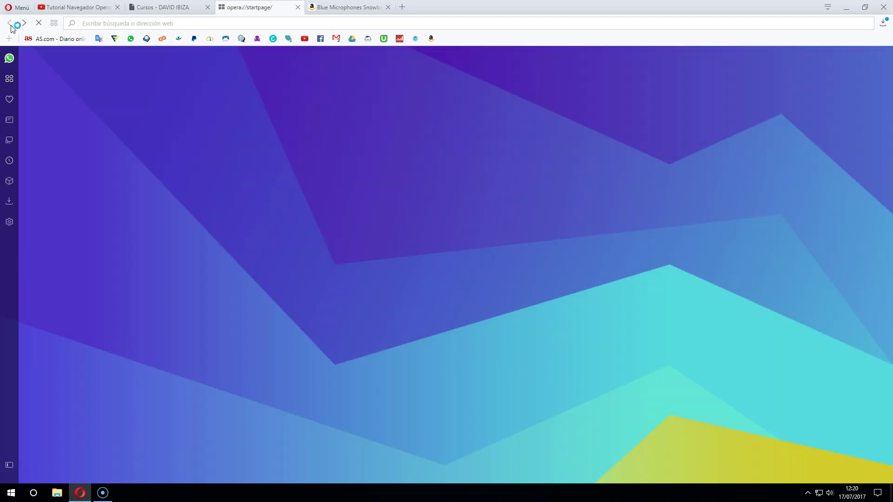
# Close the Blue Microphones tab, then run a Google search for 'pais' in a fresh tab
pyautogui.click(11, 26)
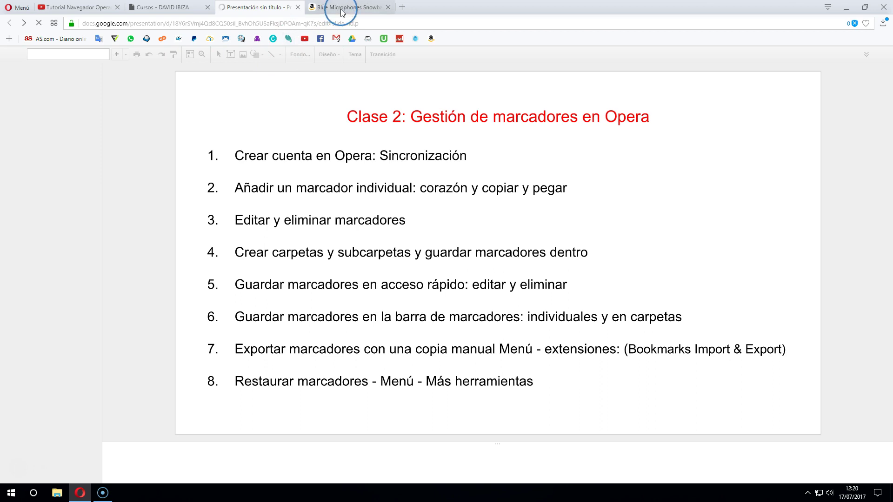
pyautogui.click(388, 7)
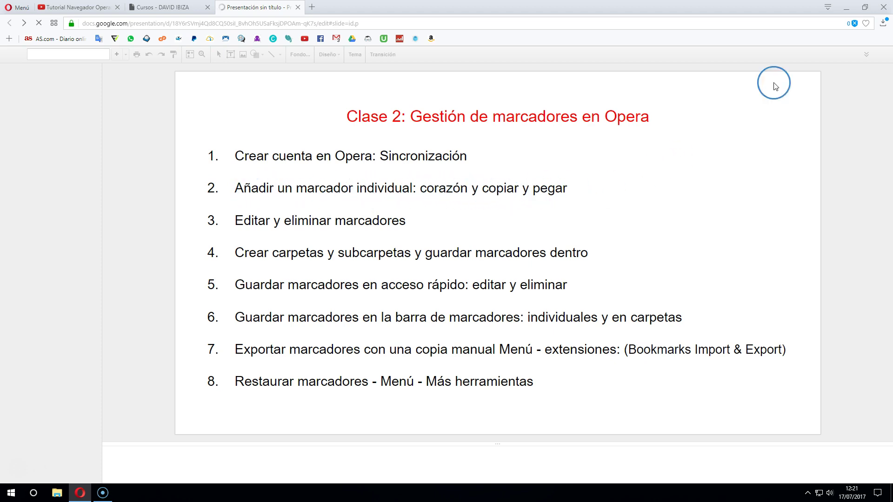
pyautogui.click(312, 8)
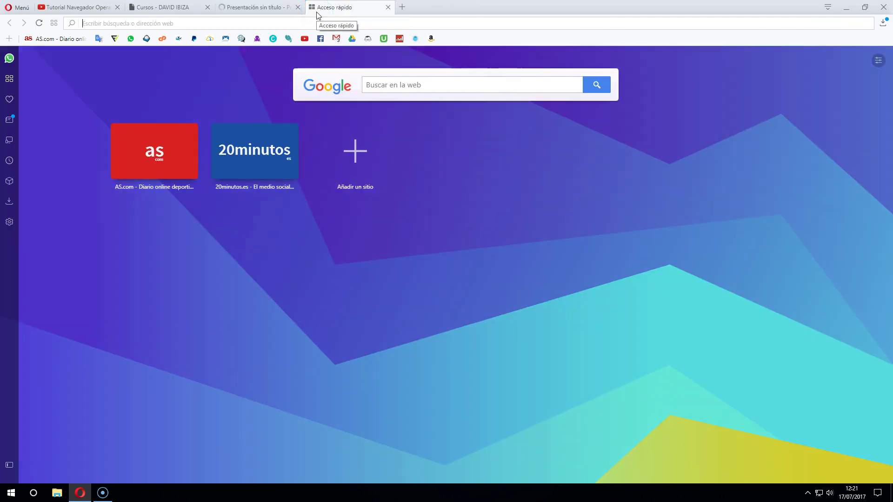
pyautogui.write('pais')
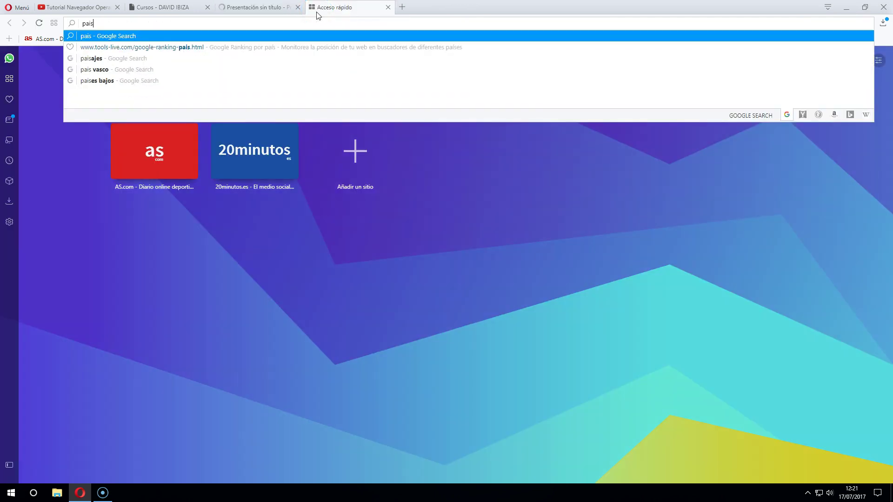
pyautogui.press('Return')
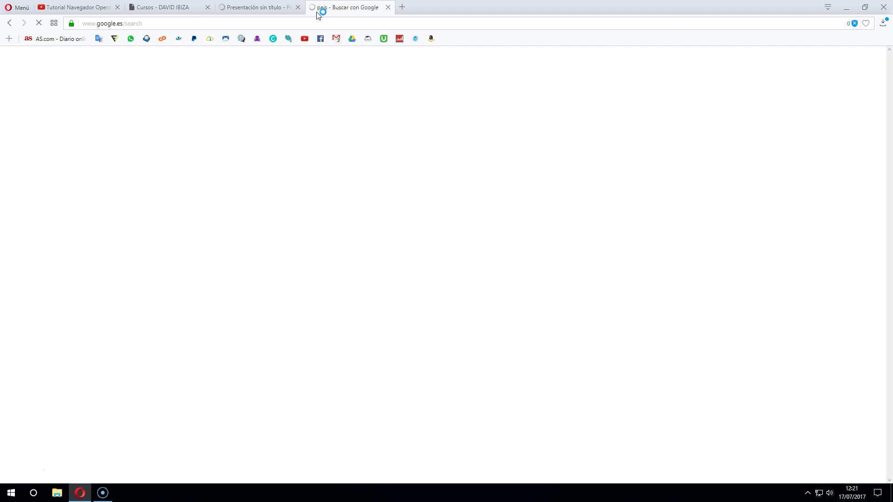
# Open the El País website from the search results
pyautogui.click(155, 134)
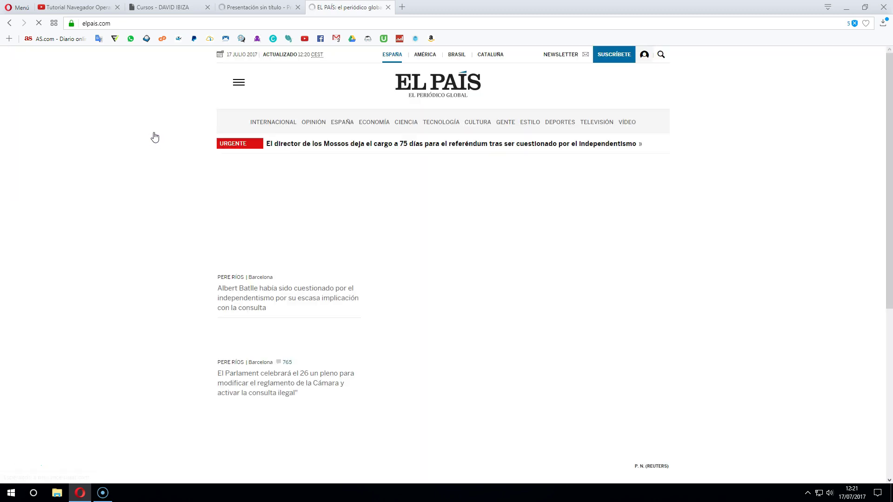
pyautogui.click(155, 137)
pyautogui.click(324, 123)
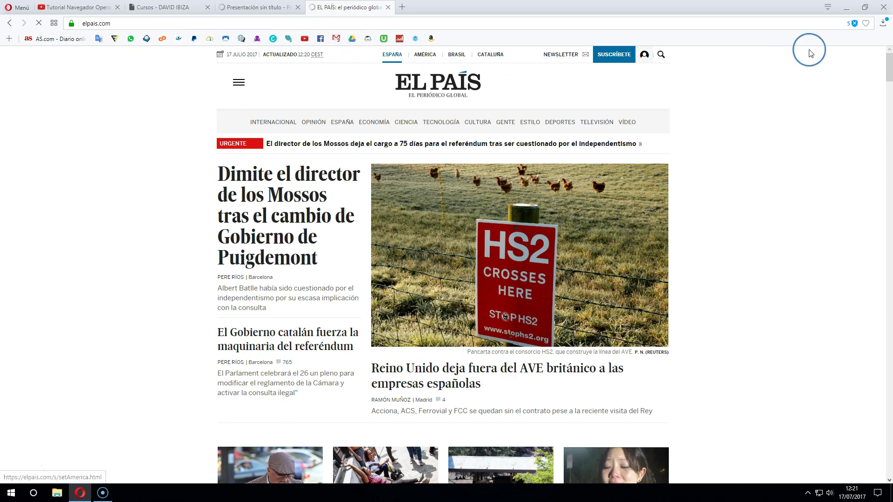
# Bookmark the elpais.com front page, filing it in All bookmarks
pyautogui.click(866, 23)
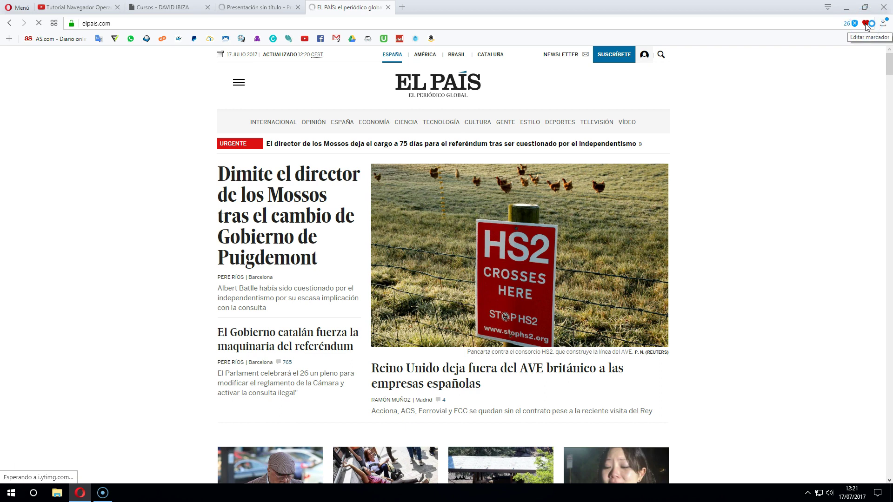
pyautogui.click(866, 24)
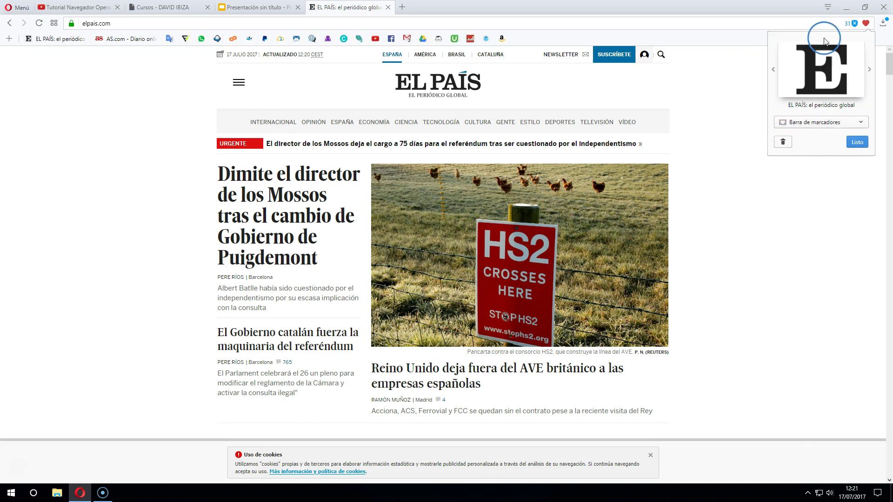
pyautogui.click(837, 122)
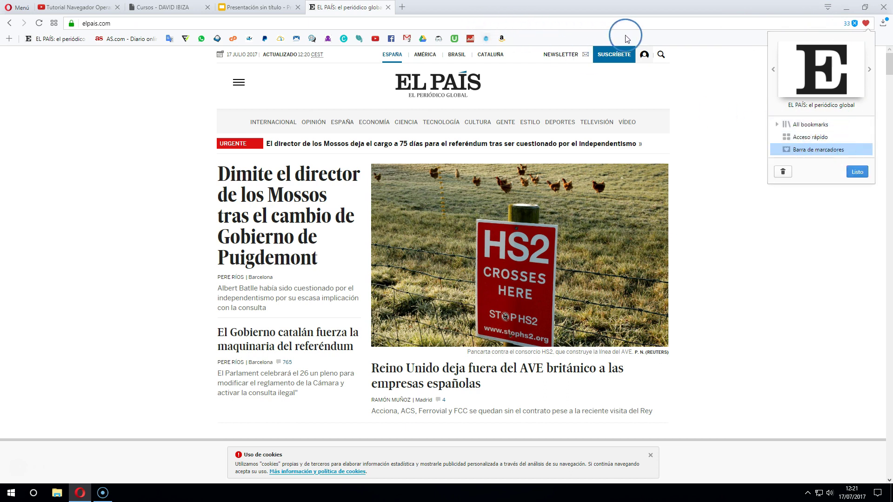
pyautogui.click(800, 126)
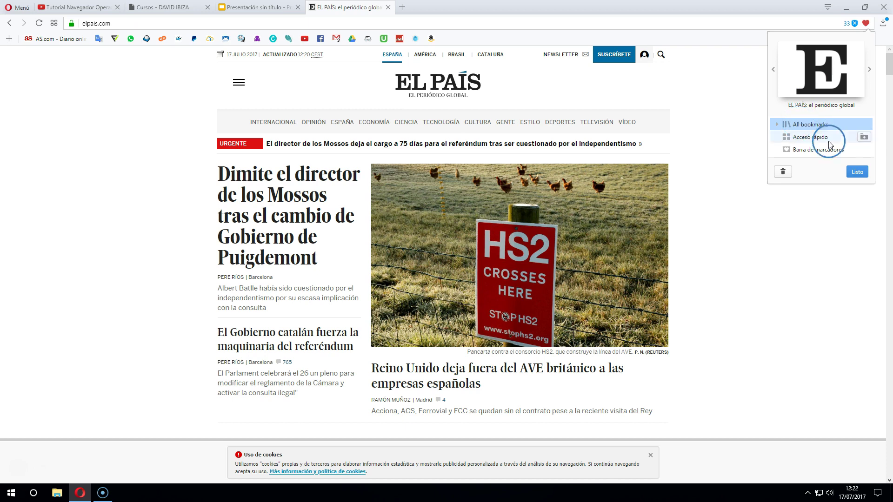
pyautogui.click(857, 171)
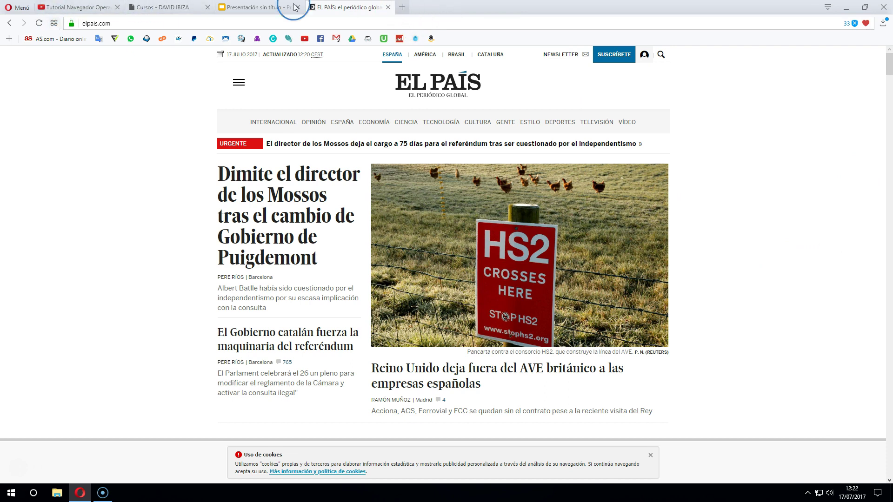
pyautogui.click(402, 9)
# Delete the Diarios and Cocina folders in the bookmarks manager, then switch to the EL PAÍS tab
pyautogui.click(52, 27)
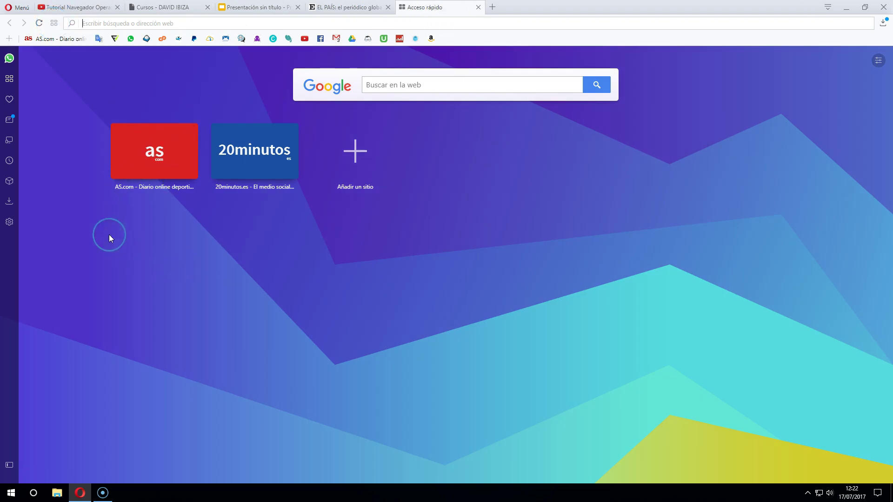
pyautogui.click(10, 100)
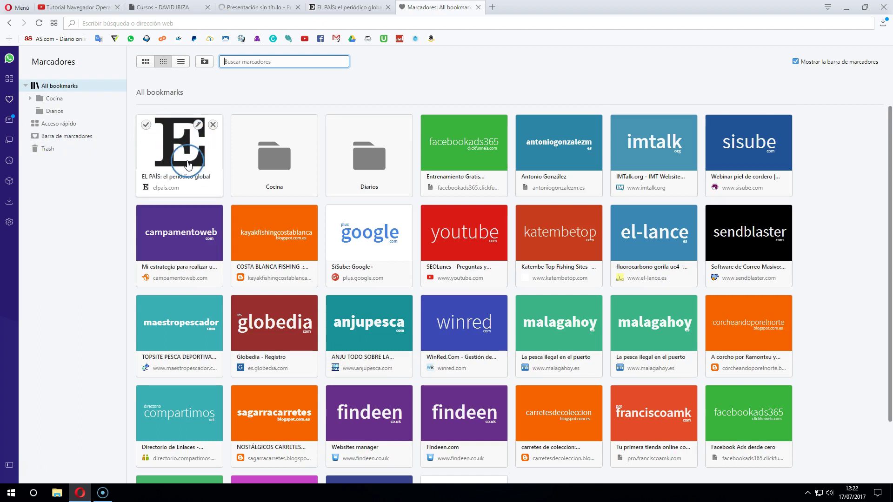
pyautogui.click(319, 130)
pyautogui.press('Delete')
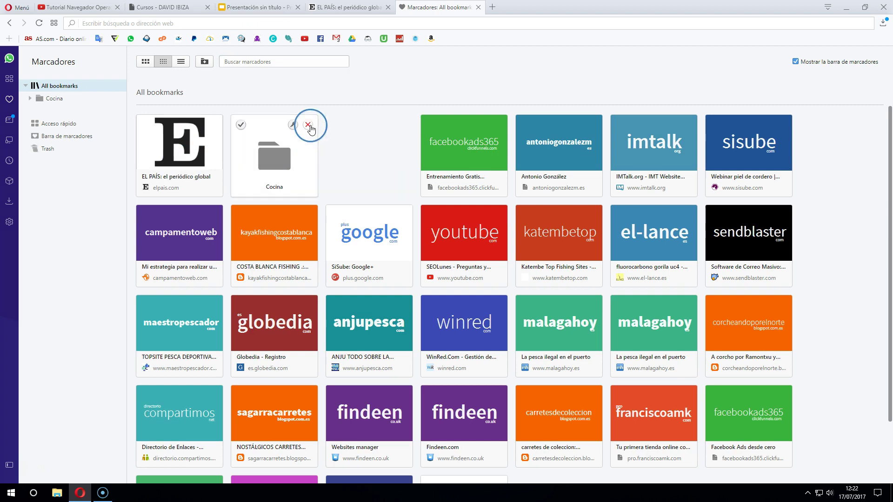
pyautogui.click(308, 124)
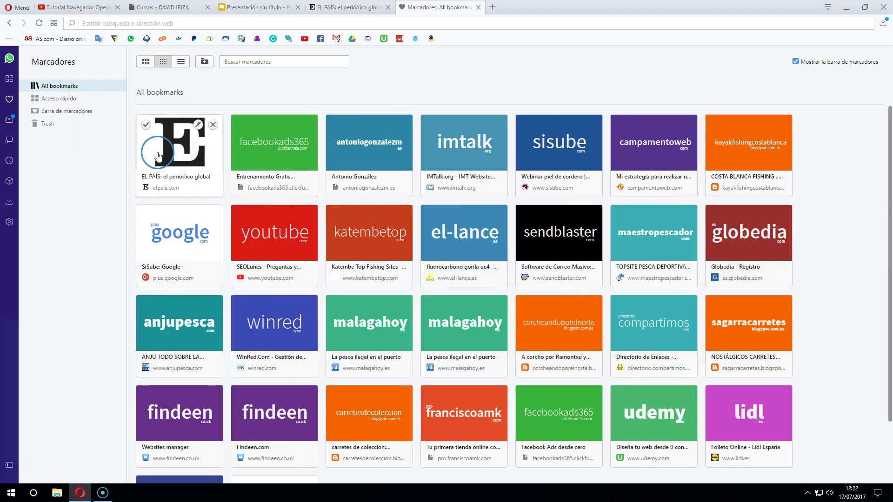
pyautogui.click(369, 8)
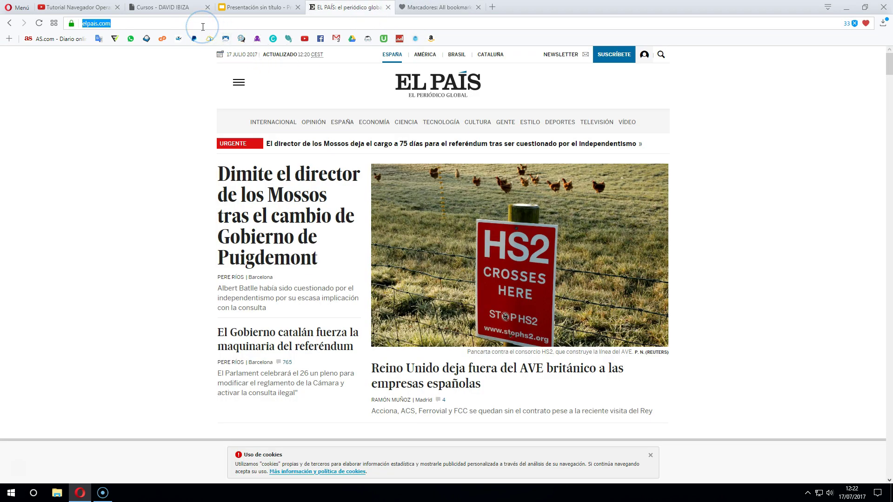
# Search Google for 'el mundo' and open the EL MUNDO site at elmundo.es
pyautogui.write('el mu')
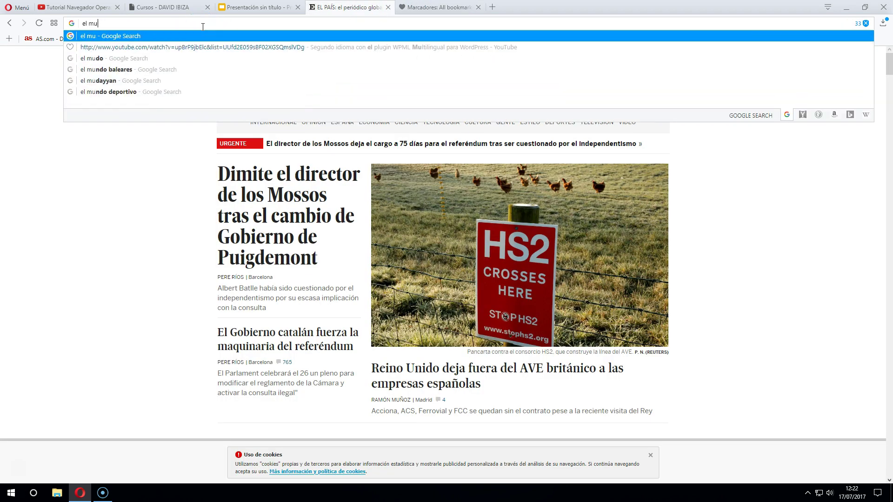
pyautogui.write('ndo')
pyautogui.press('Return')
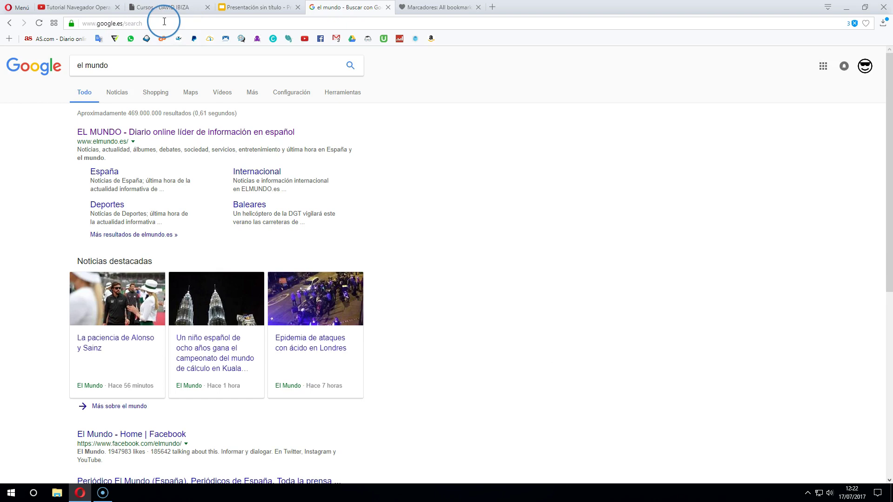
pyautogui.click(199, 132)
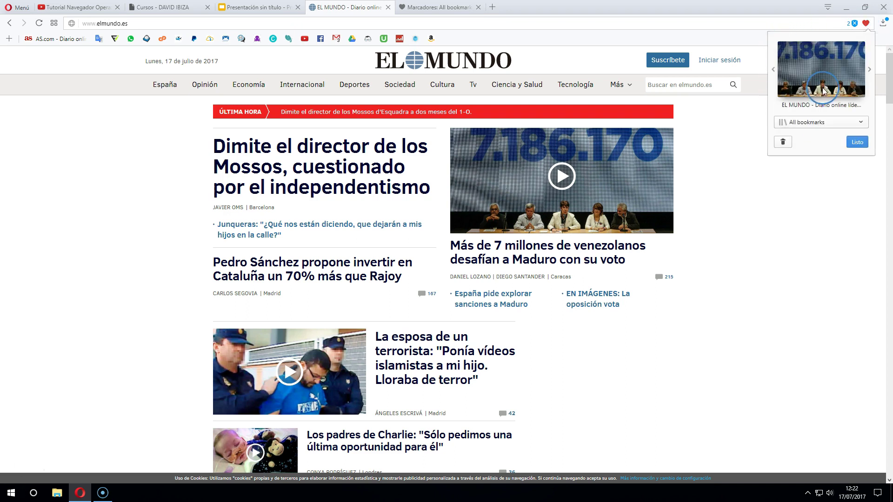
# File the EL MUNDO bookmark in Barra de marcadores with its title erased
pyautogui.click(805, 124)
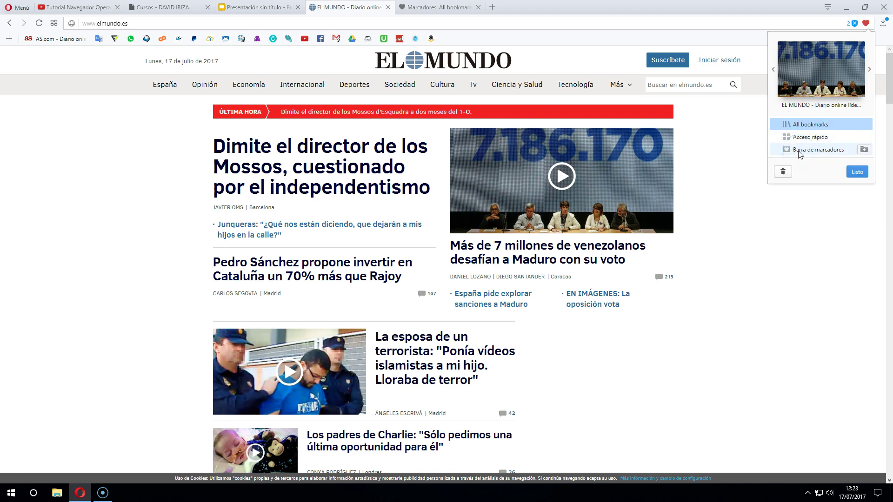
pyautogui.click(800, 150)
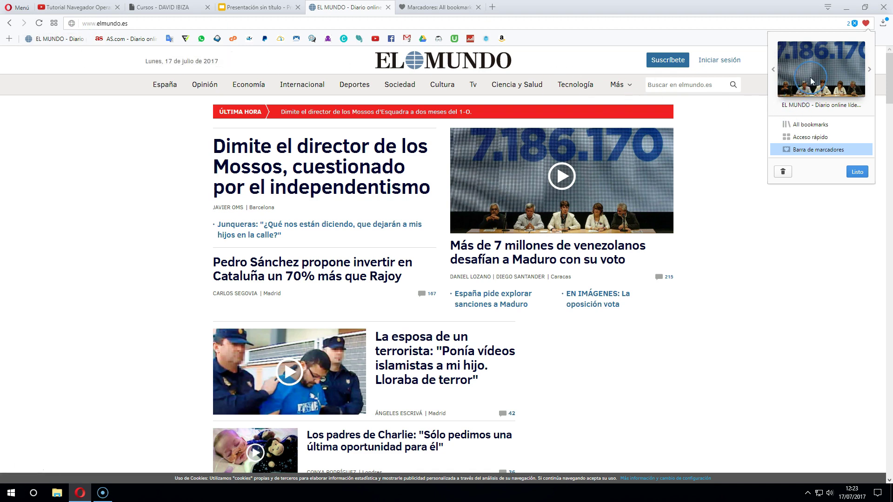
pyautogui.click(792, 106)
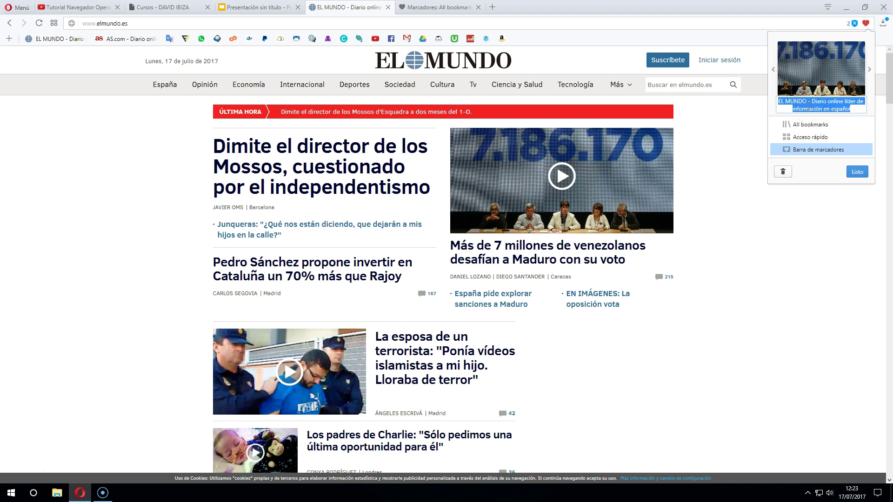
pyautogui.press('BackSpace')
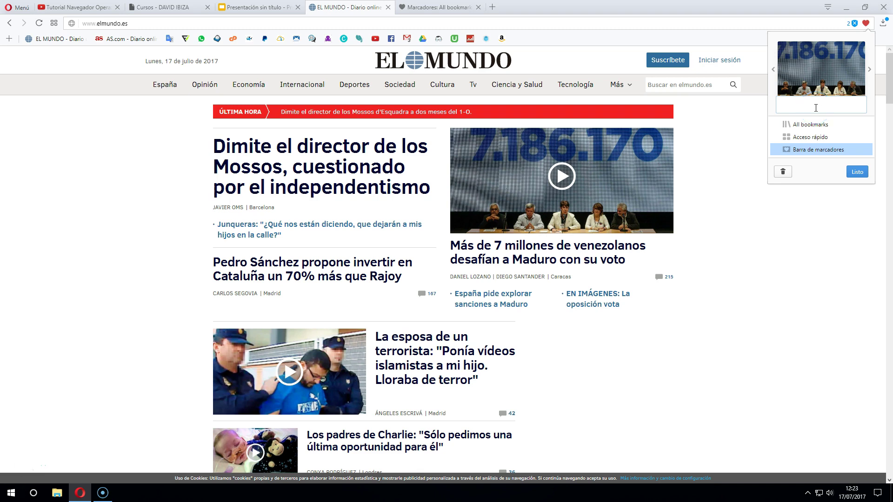
pyautogui.click(854, 172)
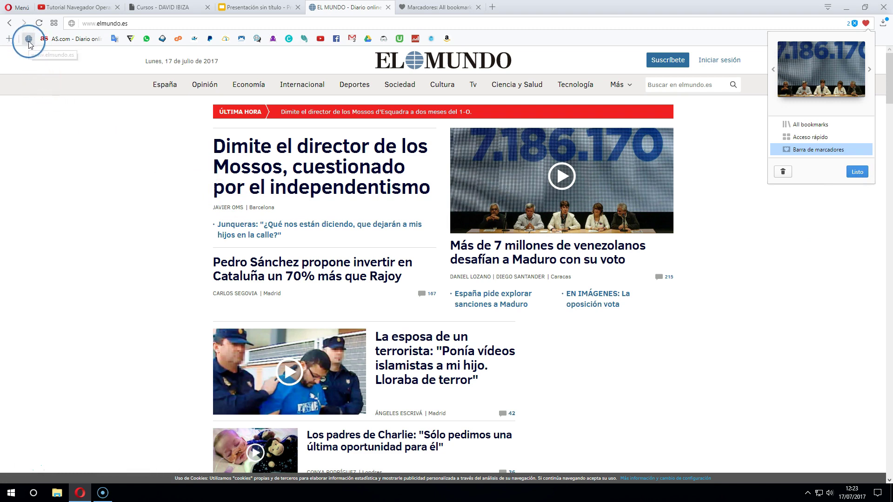
# Drag the nameless icon to the end of the bookmarks bar and return to Marcadores
pyautogui.moveTo(30, 45); pyautogui.dragTo(449, 37)
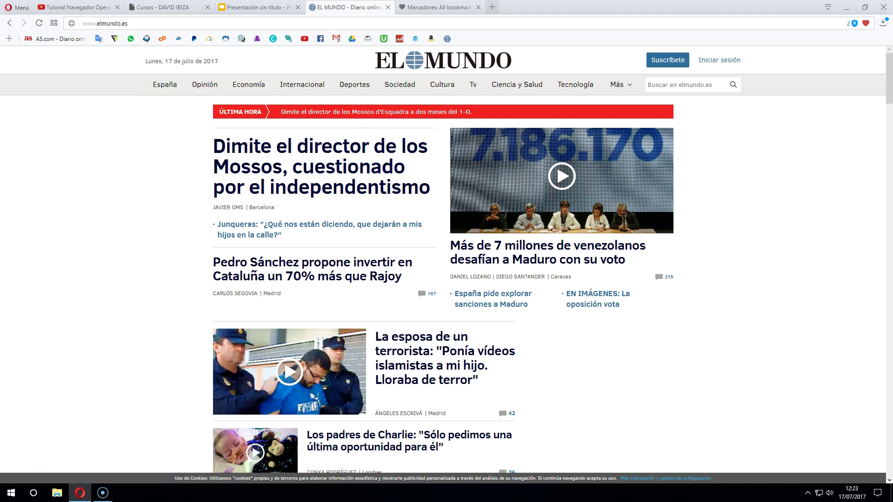
pyautogui.click(437, 7)
pyautogui.click(10, 100)
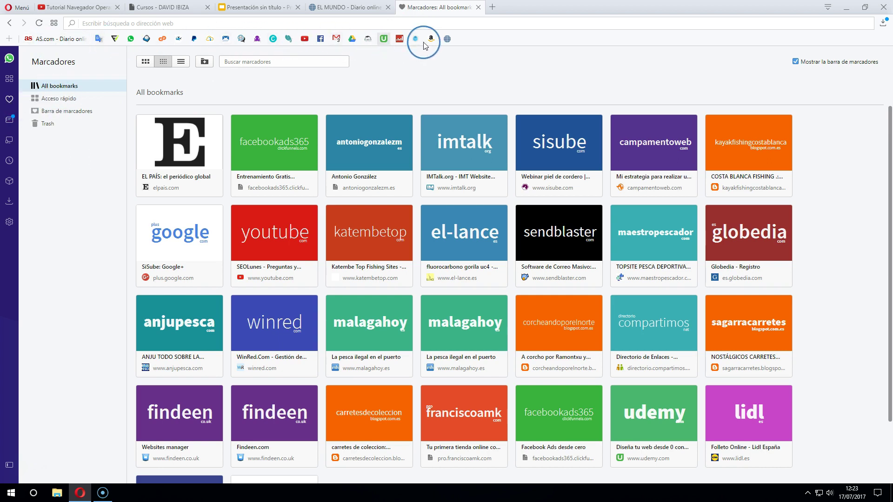
# Google 'mundo deportivo' in a new tab and open the Mundo Deportivo homepage
pyautogui.moveTo(447, 40); pyautogui.dragTo(478, 22)
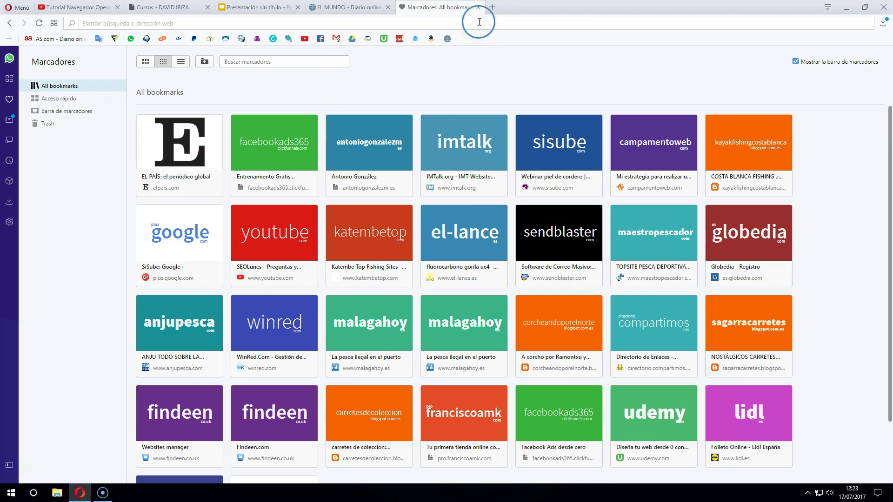
pyautogui.click(492, 7)
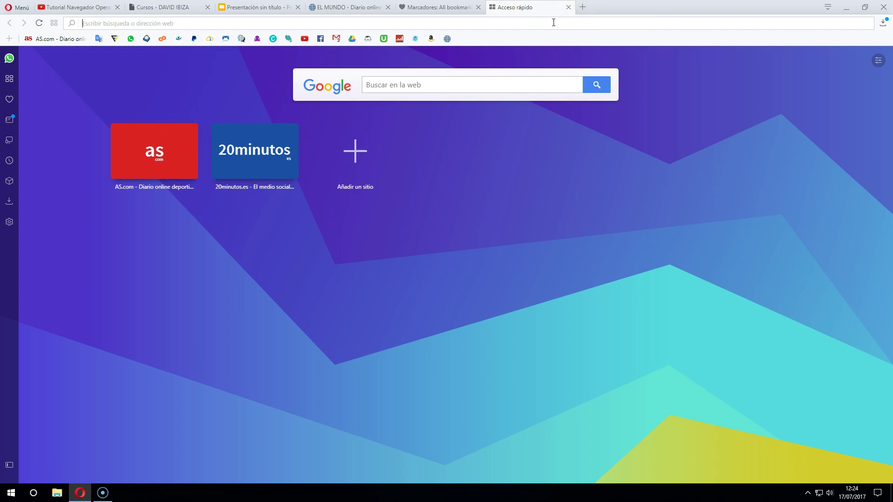
pyautogui.write('mundo depor')
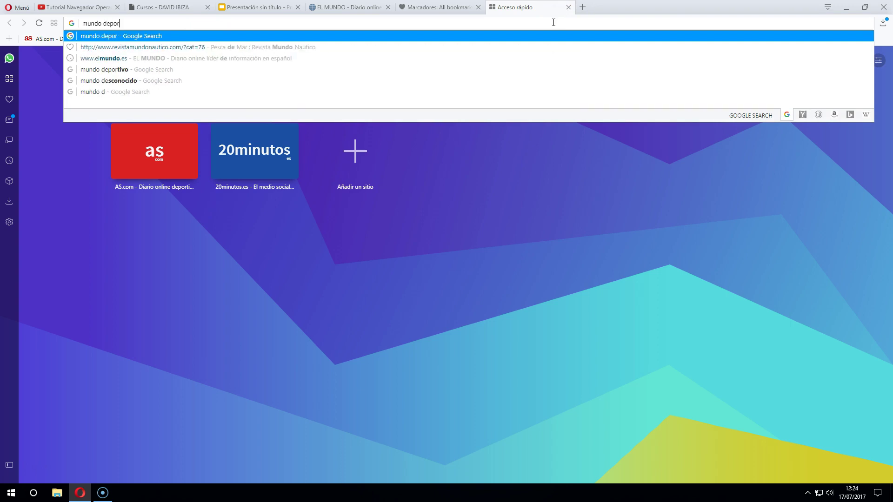
pyautogui.write('tivo')
pyautogui.press('Return')
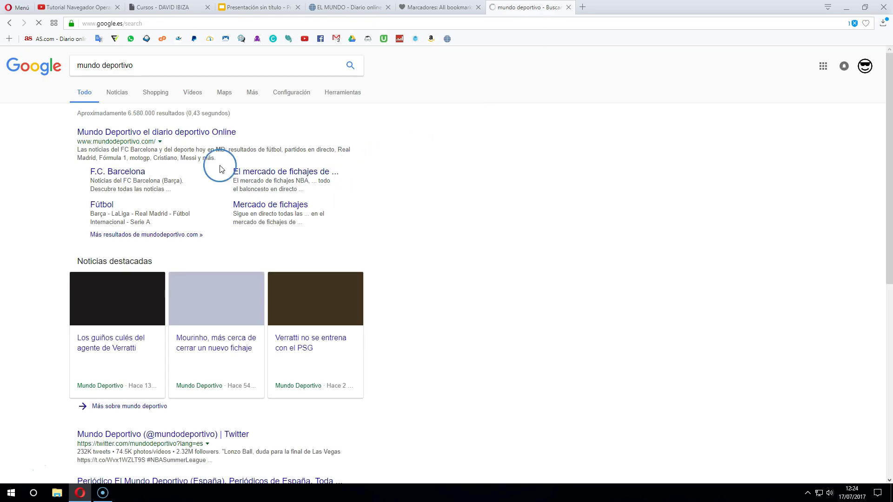
pyautogui.click(180, 130)
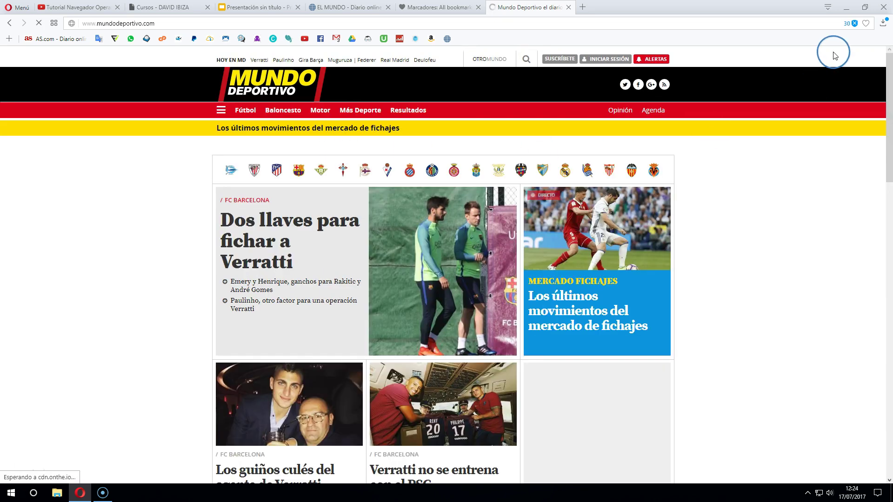
# Bookmark the Mundo Deportivo page into the Acceso rápido folder
pyautogui.click(866, 24)
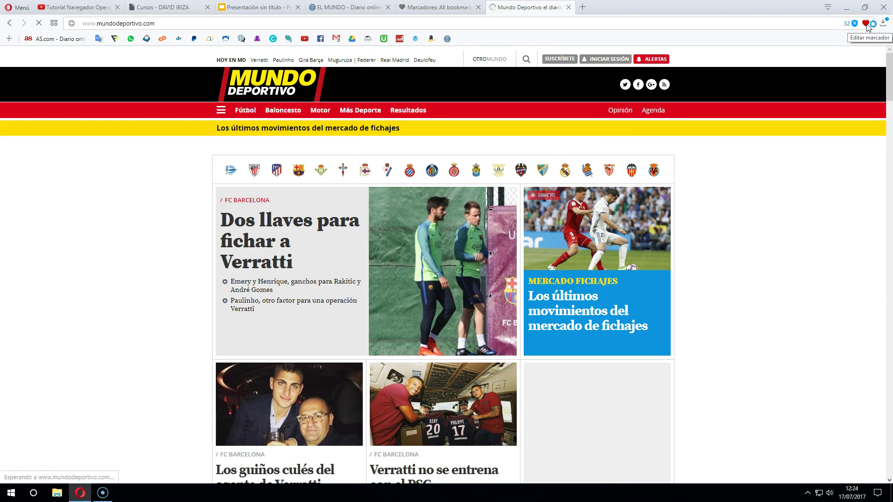
pyautogui.click(866, 24)
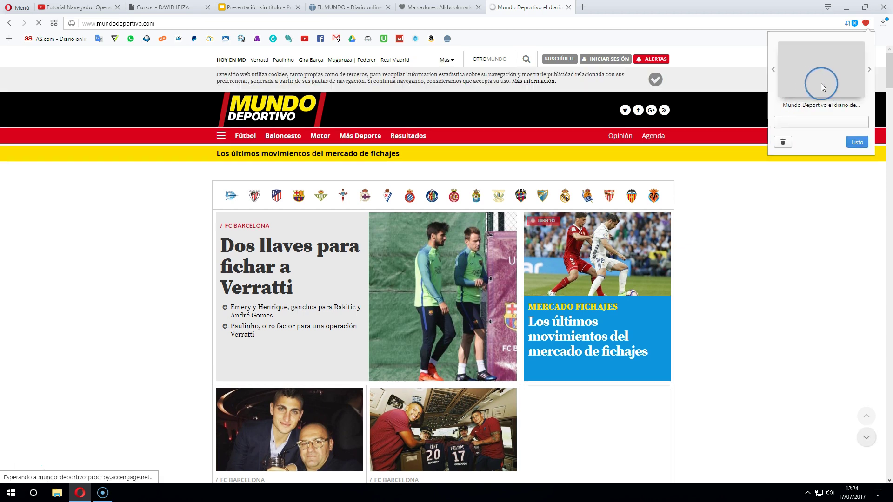
pyautogui.click(800, 122)
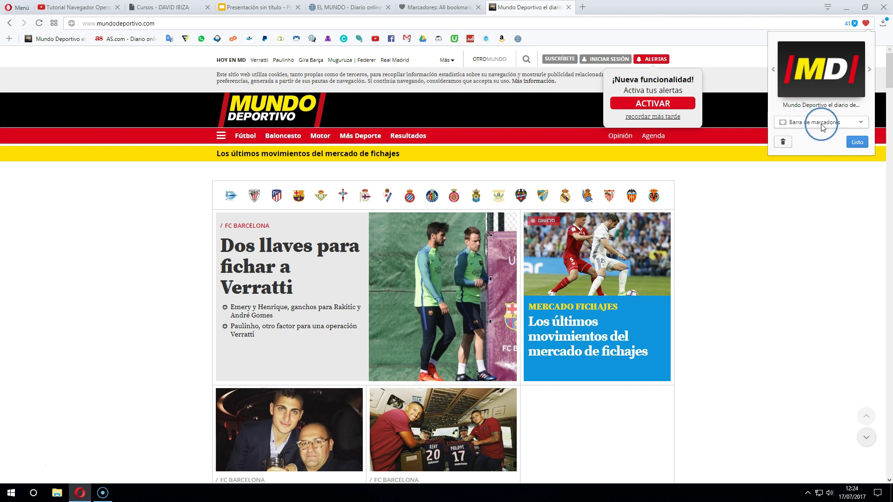
pyautogui.click(812, 126)
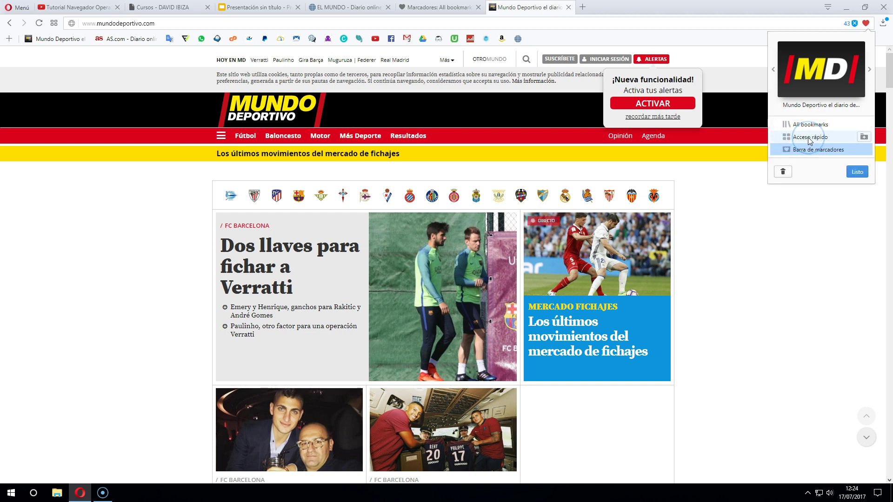
pyautogui.click(809, 139)
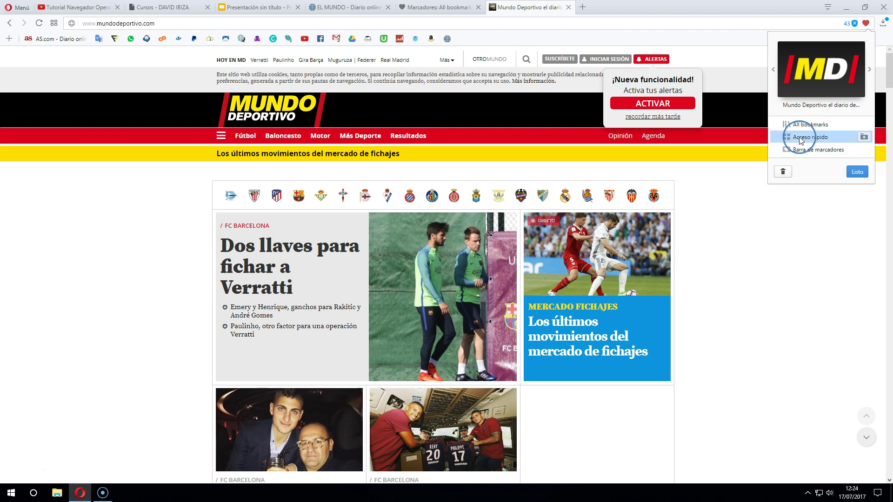
pyautogui.click(857, 173)
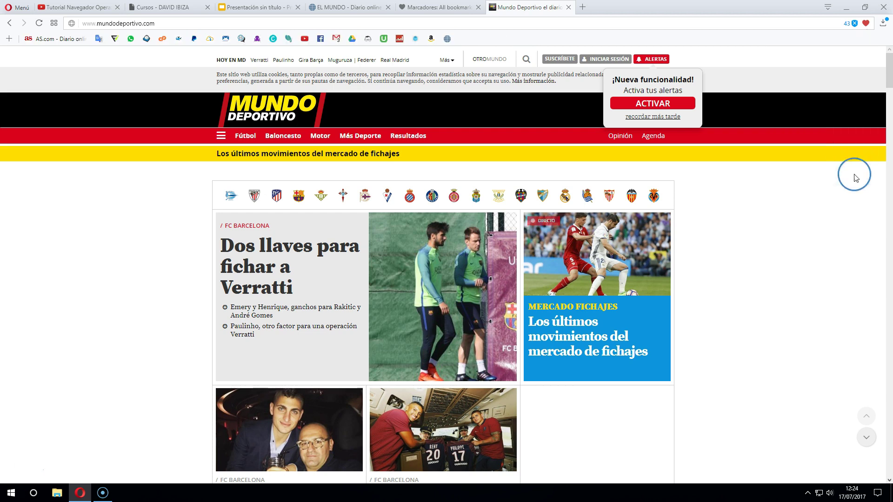
# Close the Mundo Deportivo, bookmarks manager and EL MUNDO tabs
pyautogui.click(568, 8)
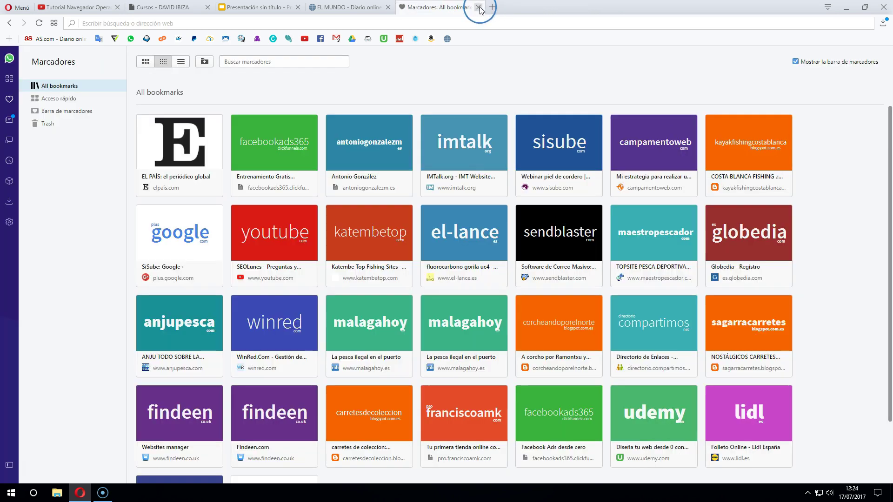
pyautogui.click(478, 7)
pyautogui.click(388, 7)
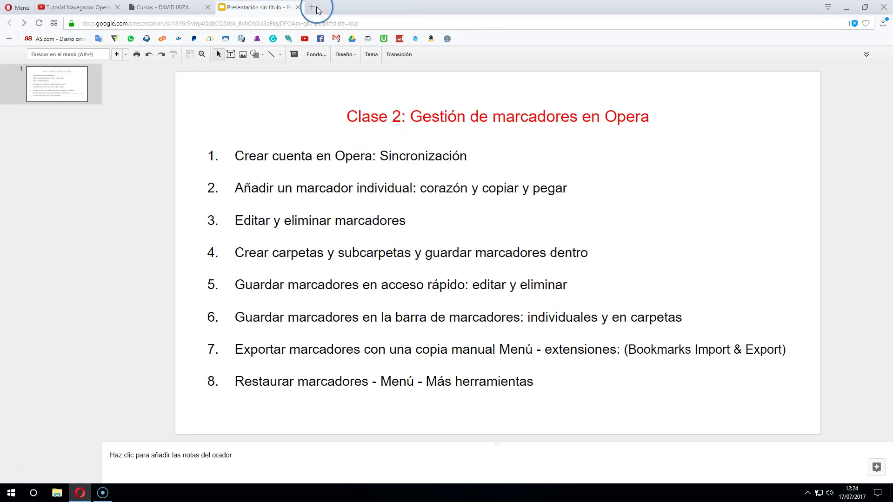
# On Speed Dial, move the MD tile around and back to first, then return to the Clase 2 slides
pyautogui.click(311, 7)
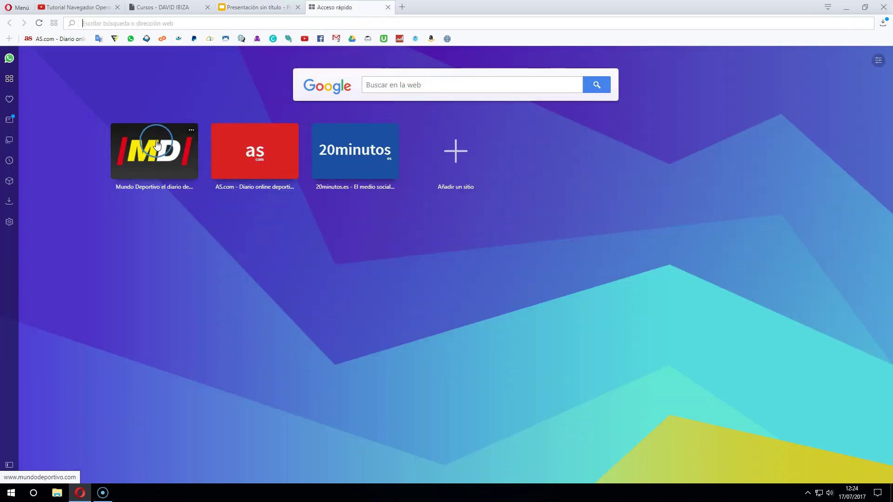
pyautogui.moveTo(153, 153); pyautogui.dragTo(393, 145)
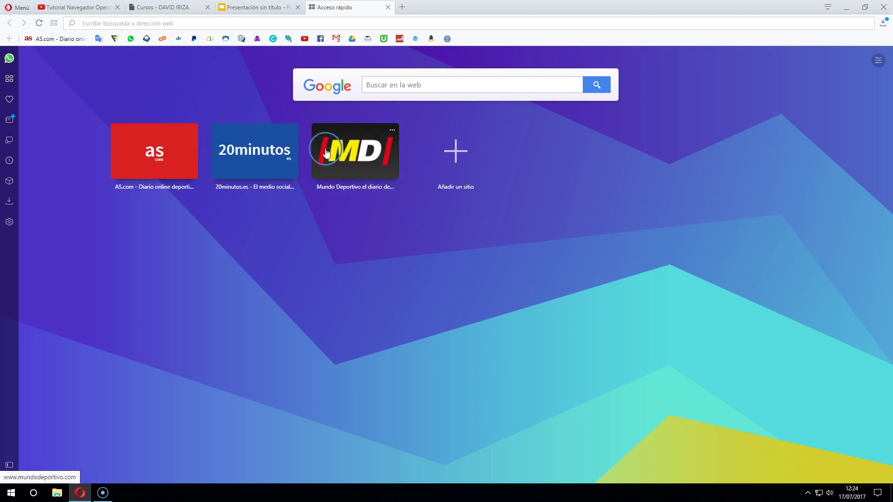
pyautogui.click(392, 131)
pyautogui.click(416, 192)
pyautogui.click(321, 152)
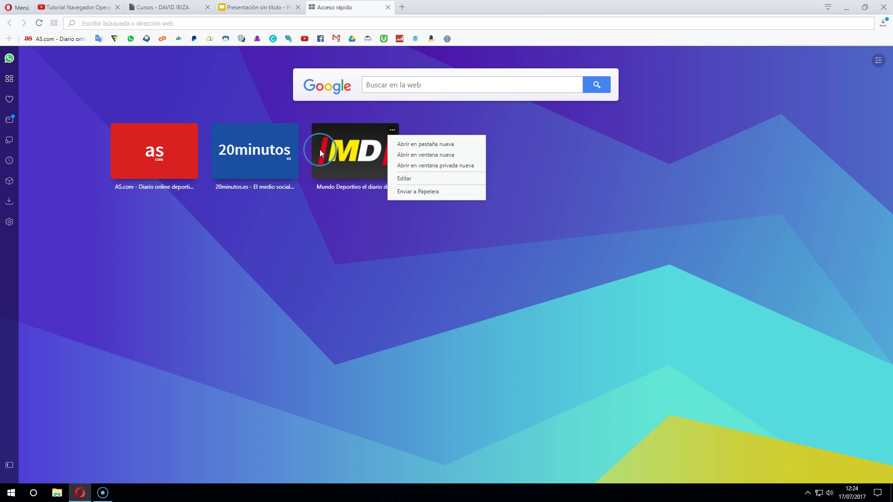
pyautogui.moveTo(341, 149); pyautogui.dragTo(139, 162)
pyautogui.click(247, 6)
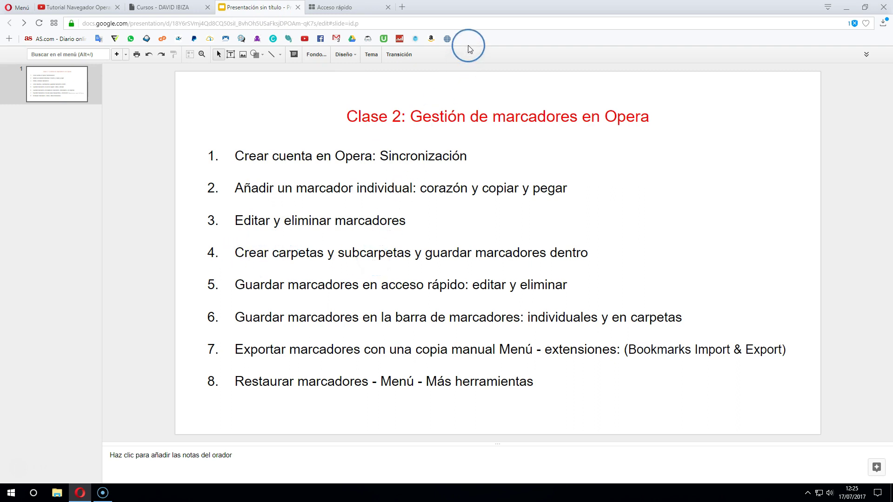
# Google 'la razon' in a new tab and open the La Razón homepage from the results
pyautogui.click(365, 10)
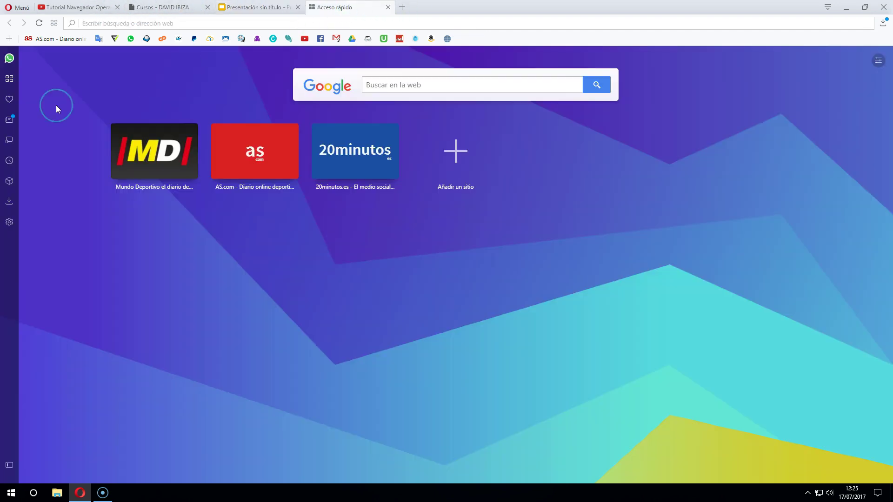
pyautogui.click(9, 101)
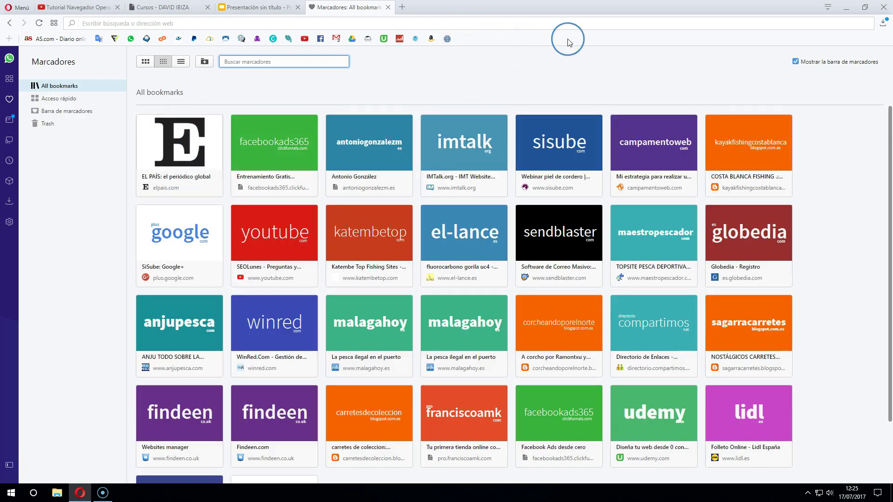
pyautogui.click(402, 8)
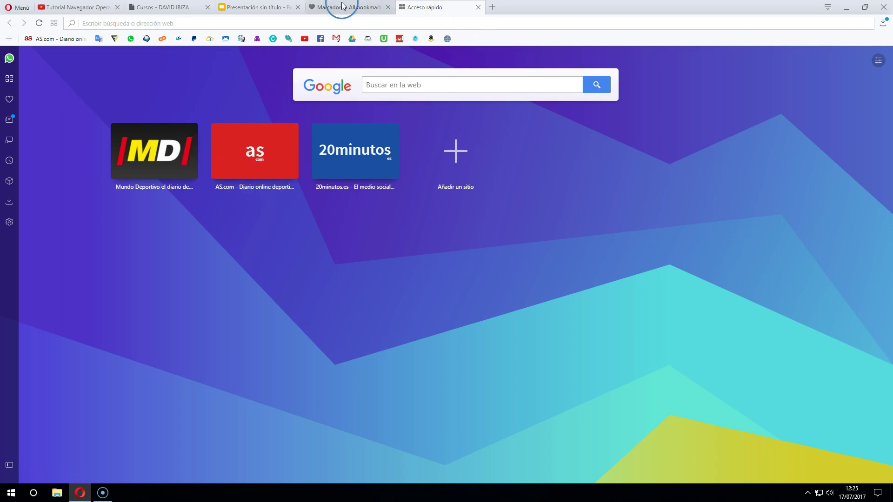
pyautogui.click(492, 8)
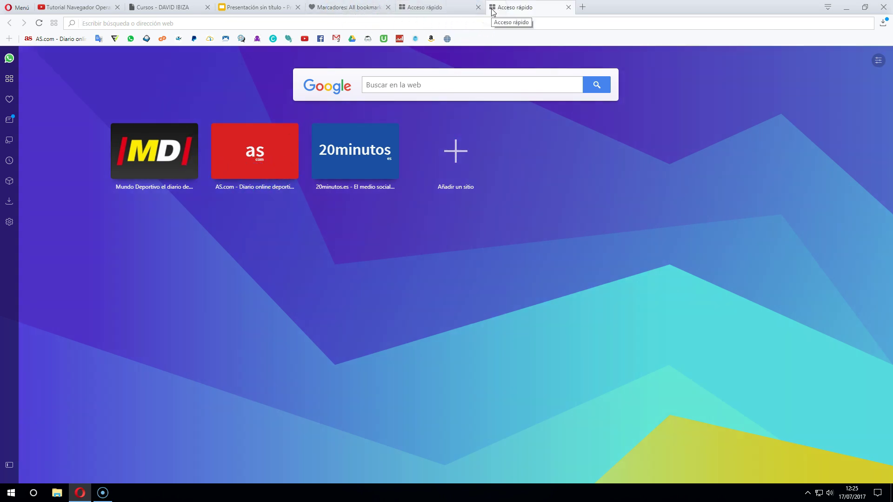
pyautogui.write('la razon')
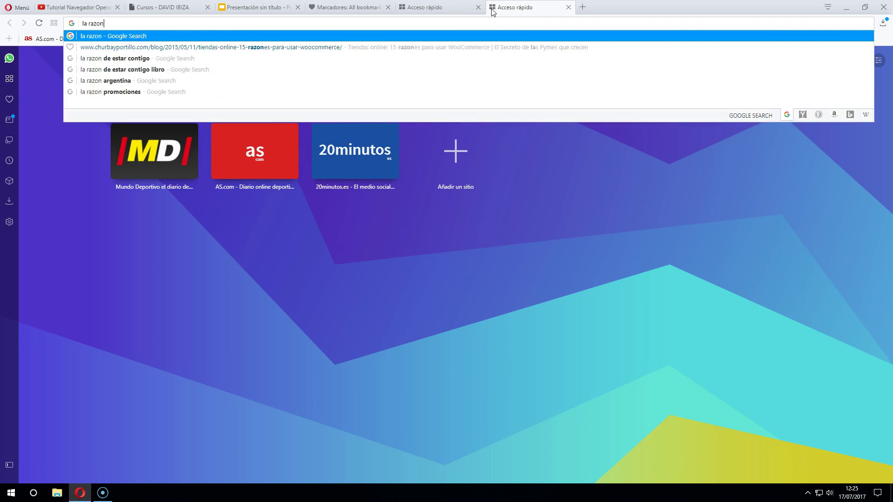
pyautogui.press('Return')
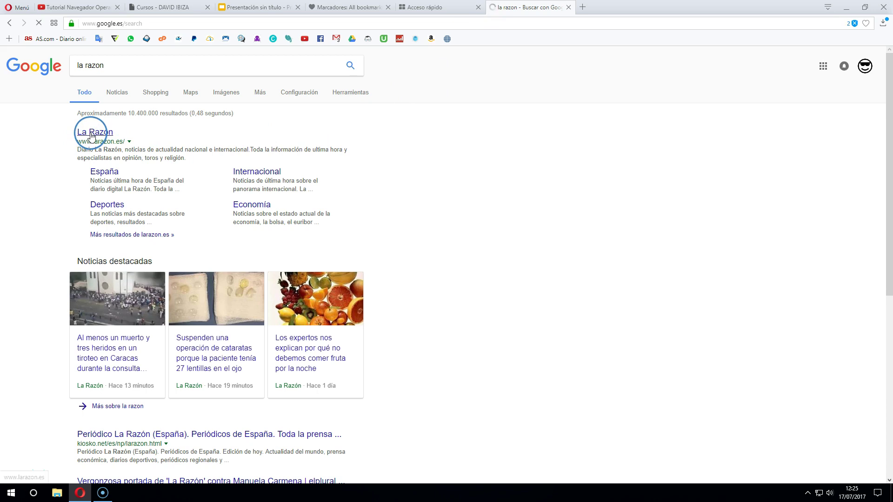
pyautogui.click(91, 135)
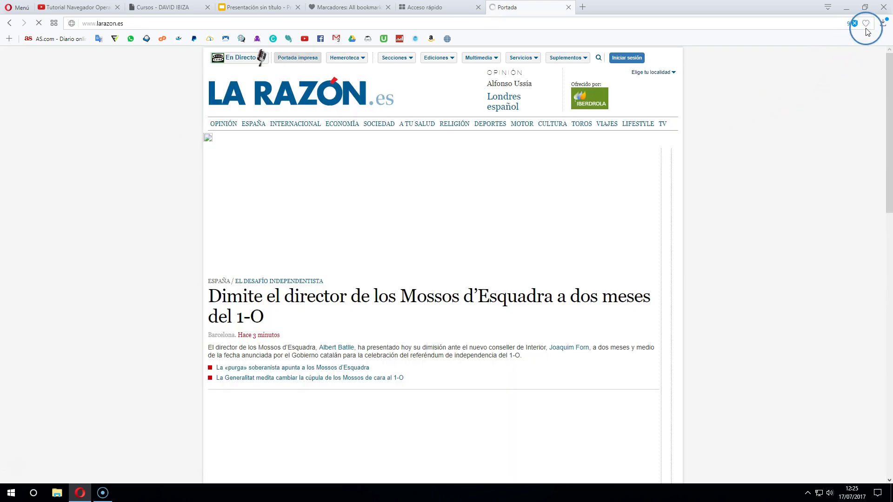
# Bookmark La Razón into a new 'Diarios de España' folder and close its tab
pyautogui.click(866, 24)
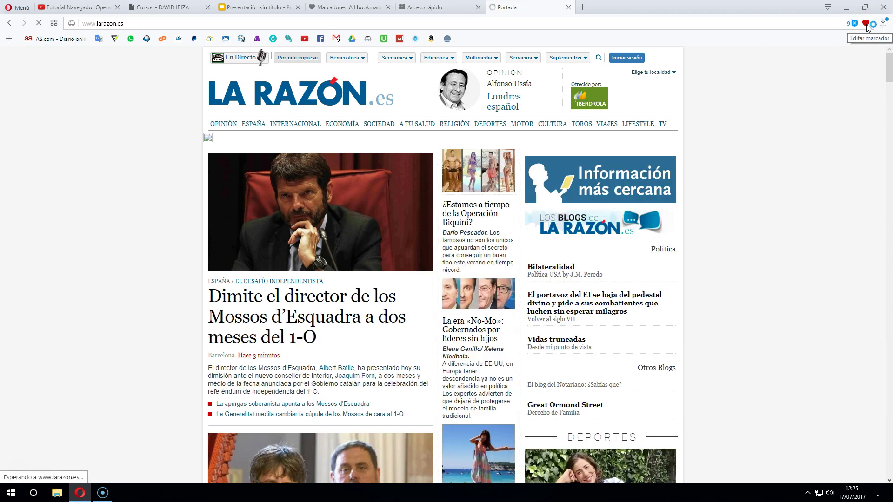
pyautogui.click(865, 23)
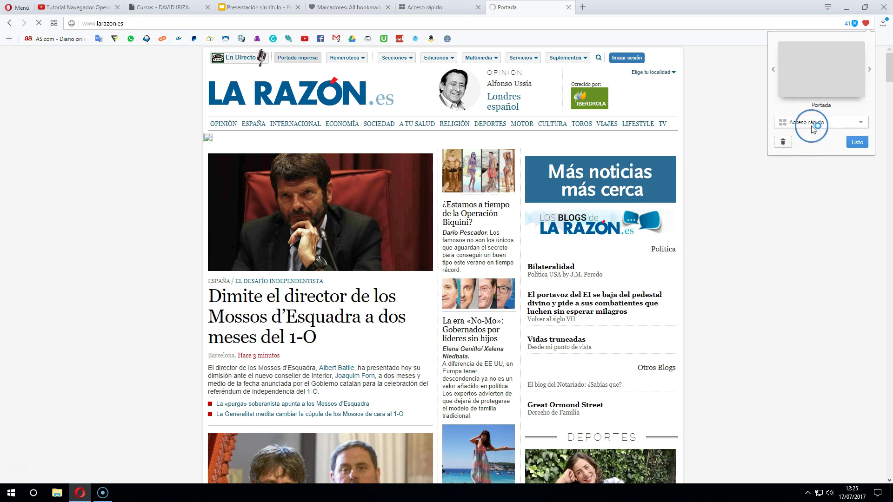
pyautogui.click(798, 125)
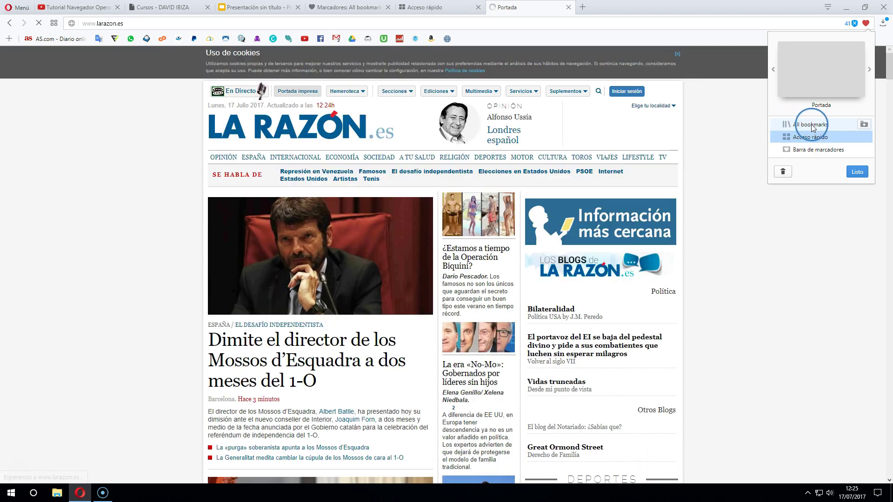
pyautogui.click(863, 125)
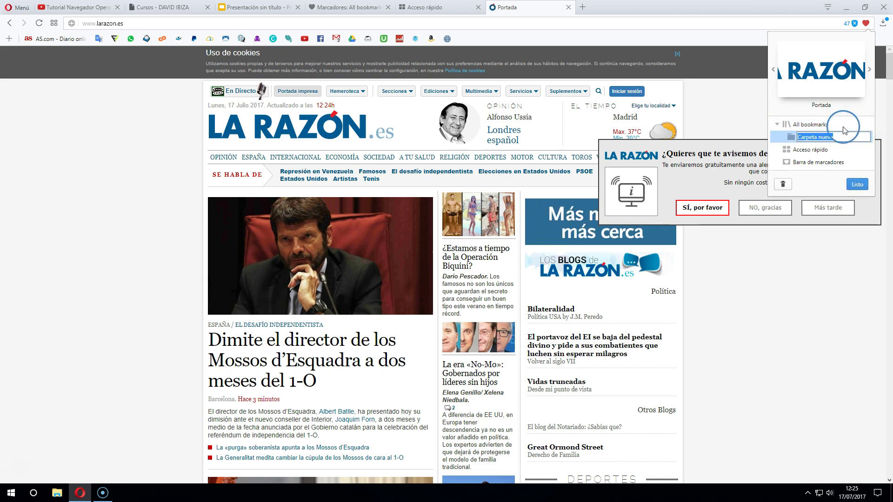
pyautogui.write('D')
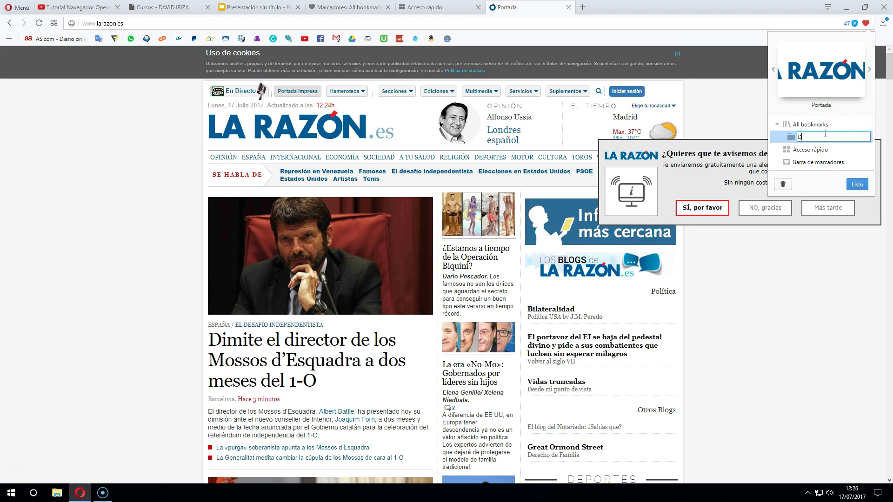
pyautogui.write('iarios de España')
pyautogui.click(855, 185)
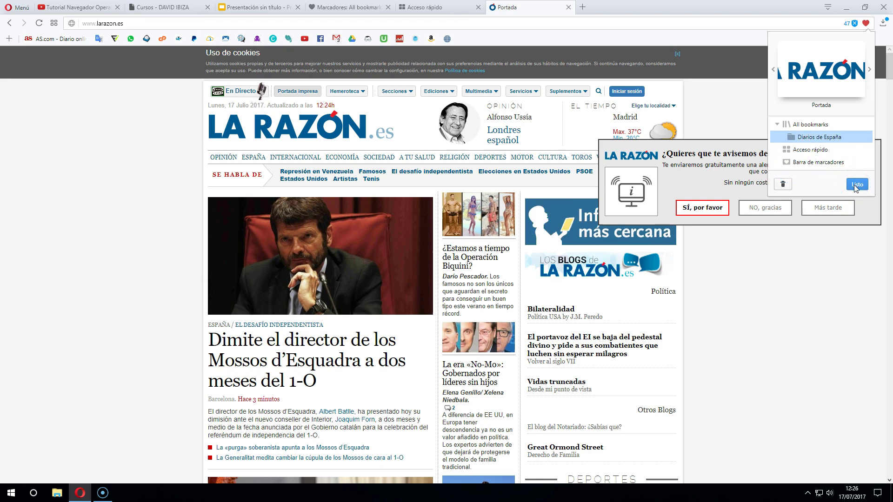
pyautogui.click(829, 143)
pyautogui.click(861, 186)
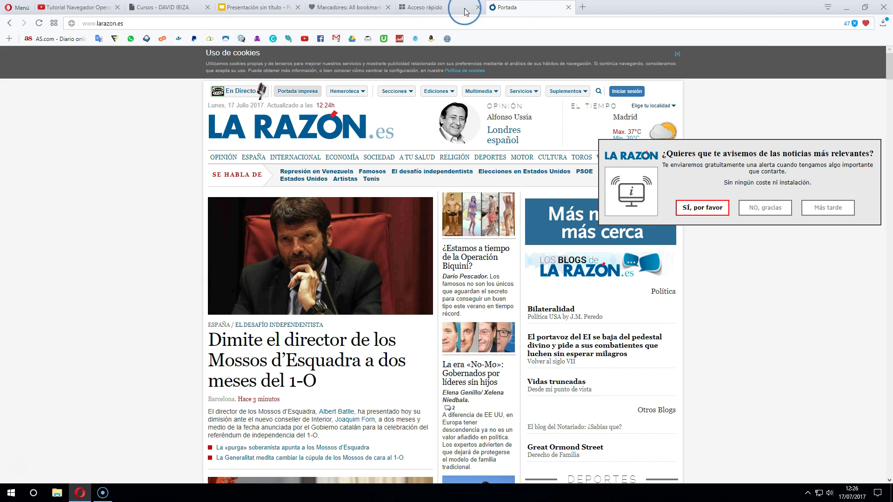
pyautogui.click(568, 7)
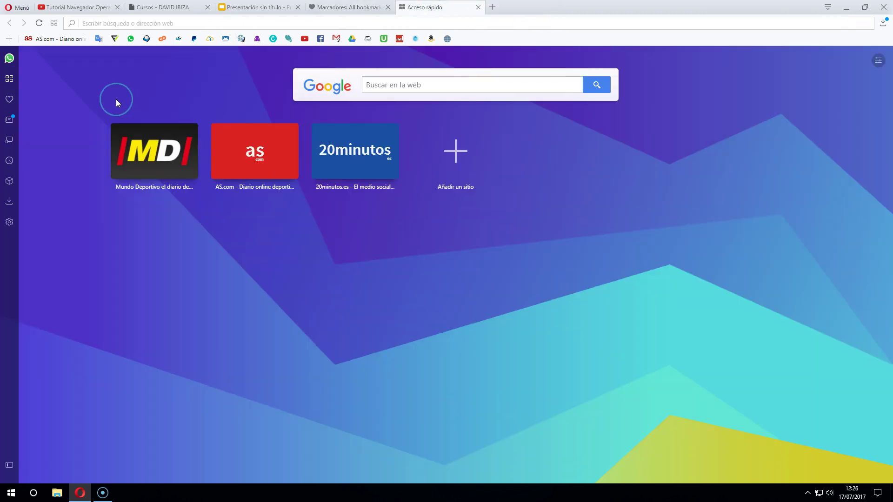
# Open the bookmarks manager, check Diarios de España holds La Razón, and return to All bookmarks
pyautogui.click(9, 100)
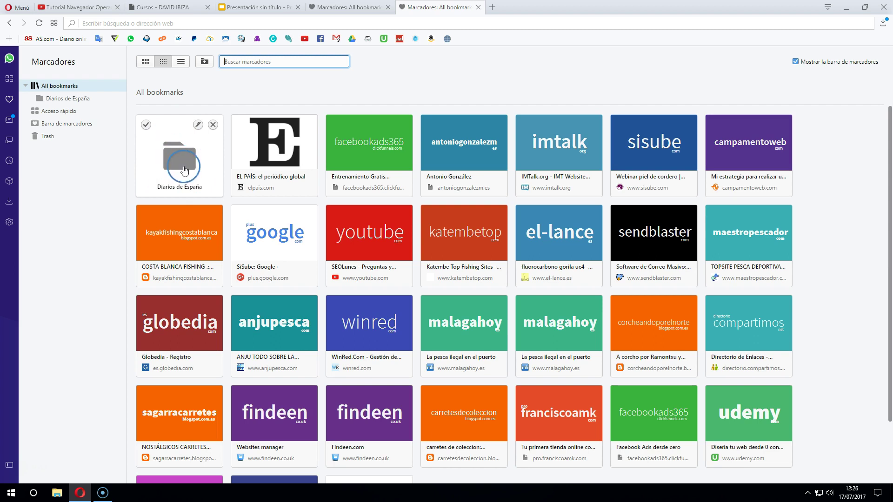
pyautogui.click(181, 167)
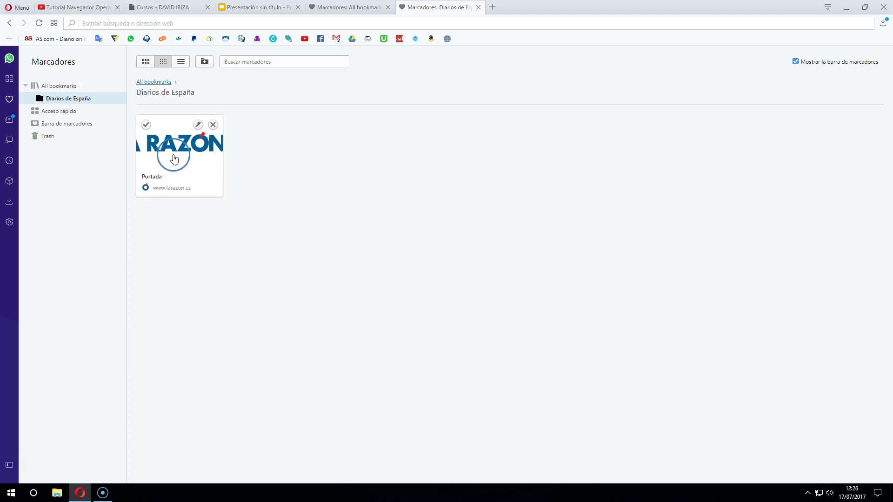
pyautogui.click(153, 82)
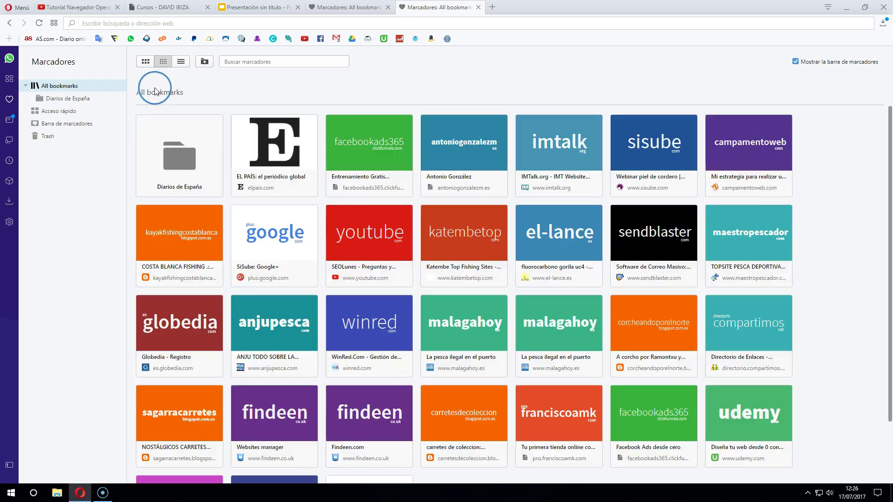
pyautogui.click(263, 150)
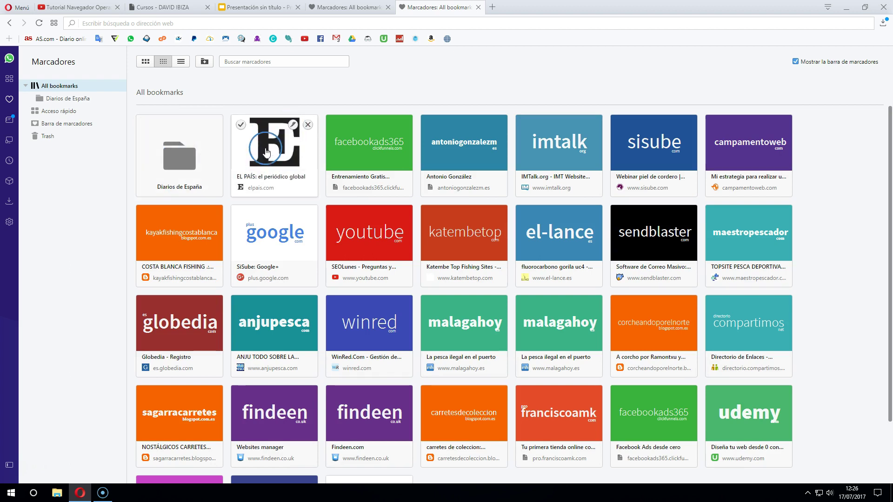
# Drag the EL PAÍS bookmark into Diarios de España, placing it after La Razón
pyautogui.moveTo(274, 156); pyautogui.dragTo(253, 158)
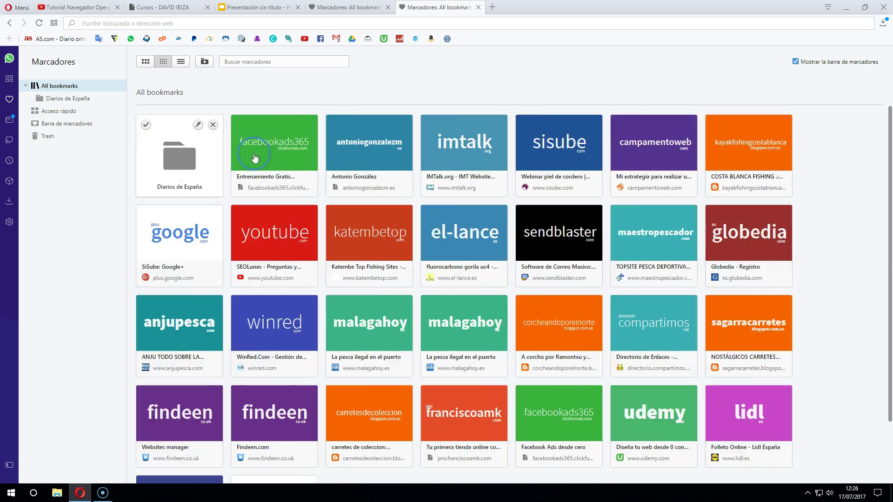
pyautogui.click(188, 166)
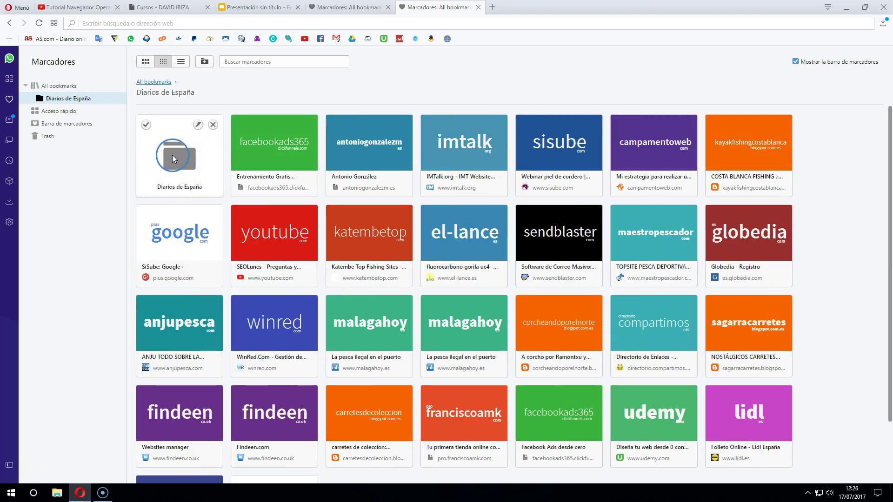
pyautogui.moveTo(188, 154); pyautogui.dragTo(325, 148)
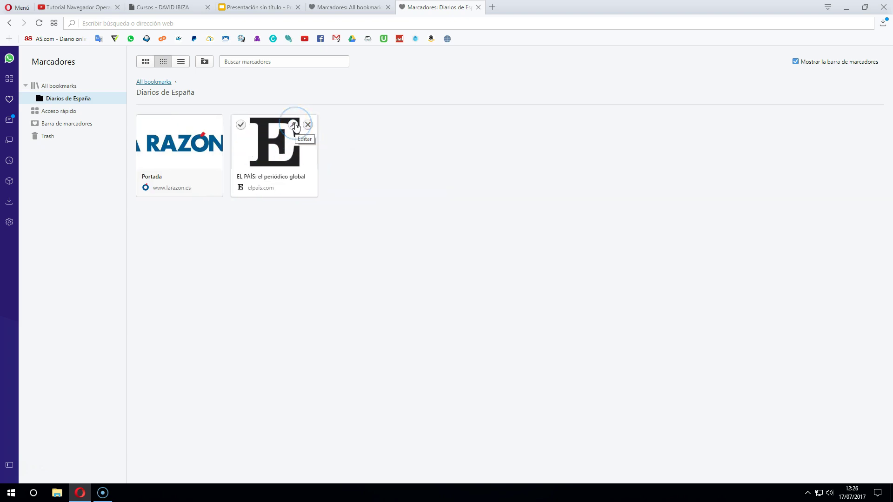
pyautogui.click(241, 126)
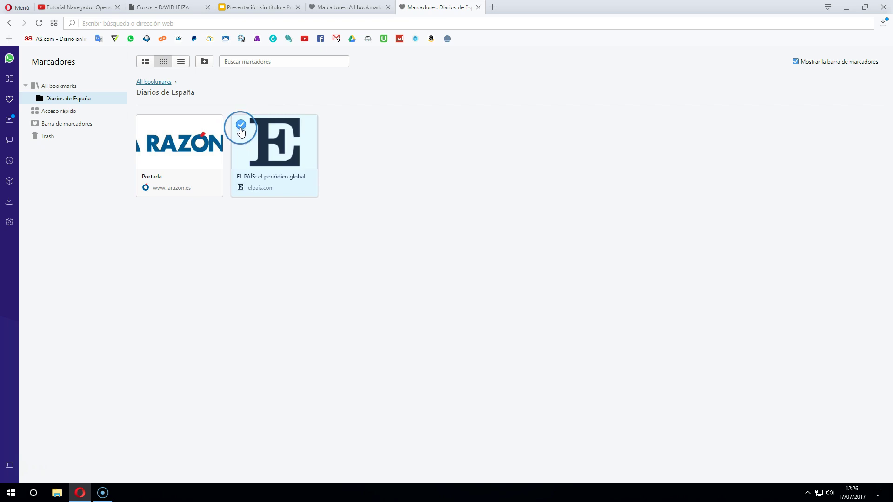
pyautogui.click(241, 127)
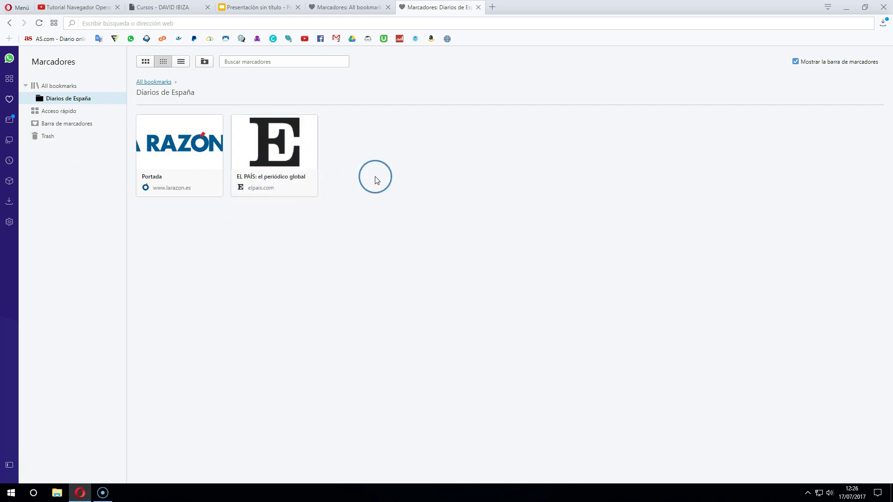
pyautogui.moveTo(279, 191)
pyautogui.click(480, 144)
pyautogui.hotkey('alt', 'Left')
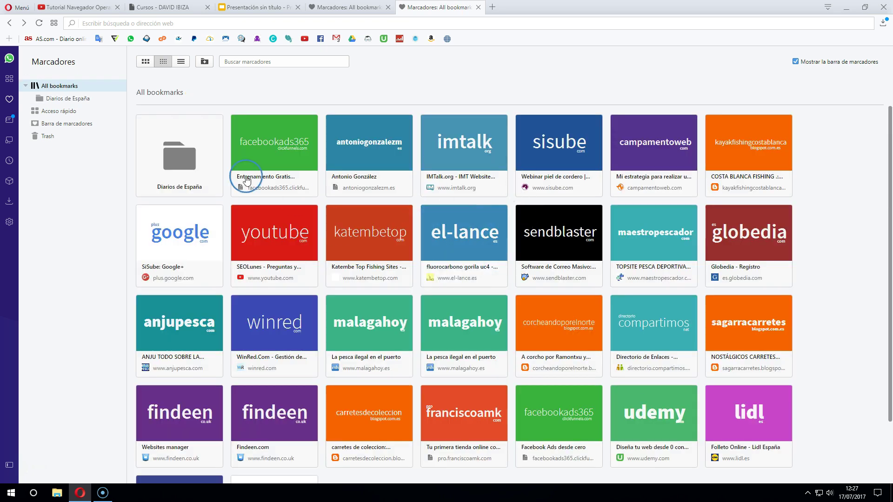
# Reopen Diarios de España, cancel adding a subfolder, and return to All bookmarks
pyautogui.click(191, 158)
pyautogui.rightClick(439, 149)
pyautogui.click(457, 155)
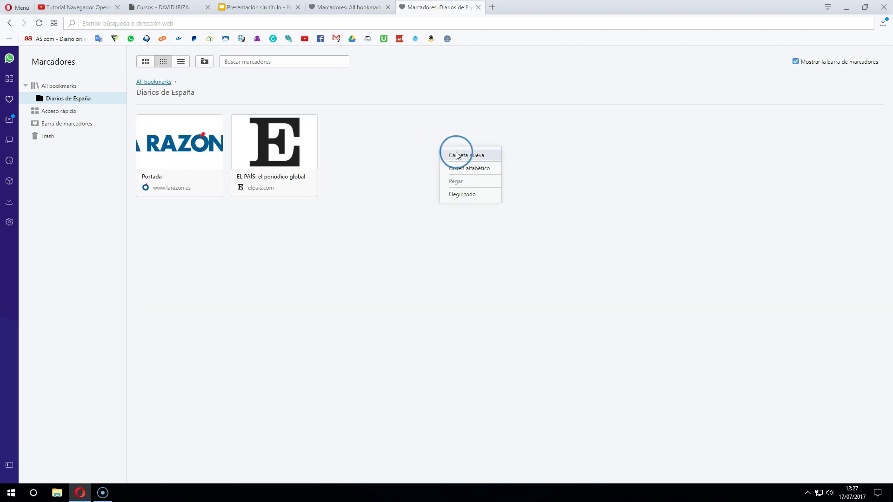
pyautogui.click(395, 144)
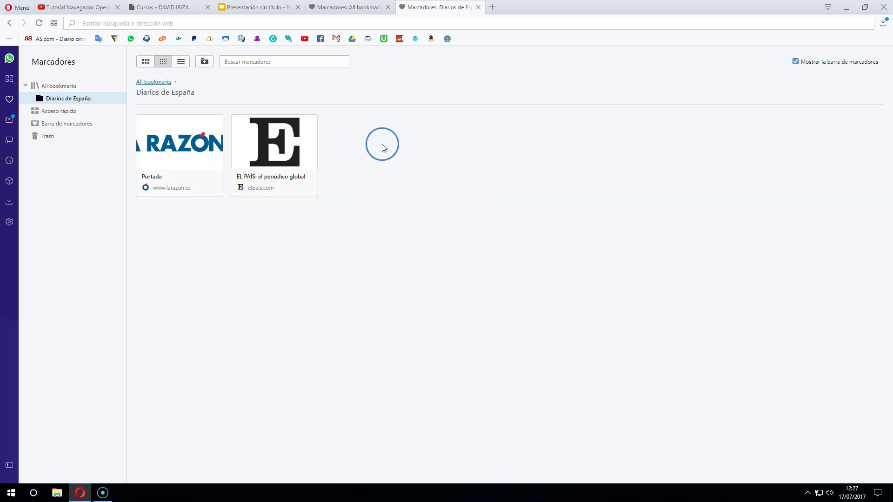
pyautogui.click(161, 87)
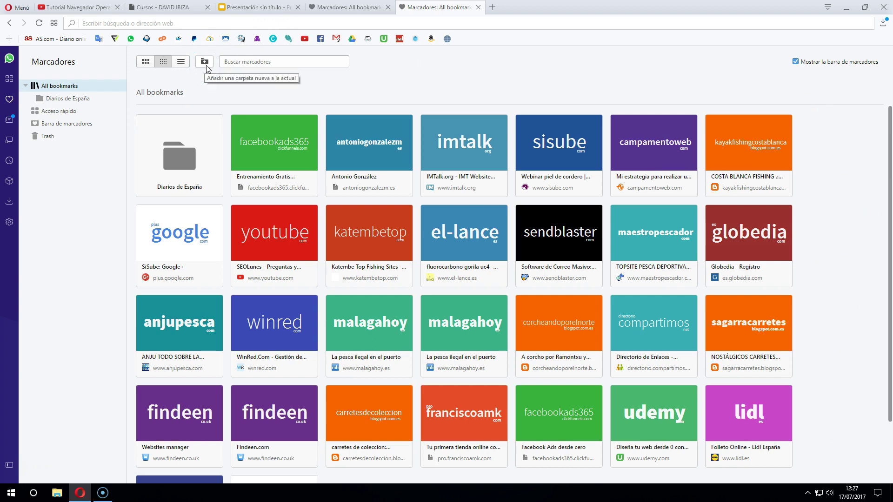
# Add a folder named 'Cocina' under All bookmarks and open it
pyautogui.rightClick(852, 162)
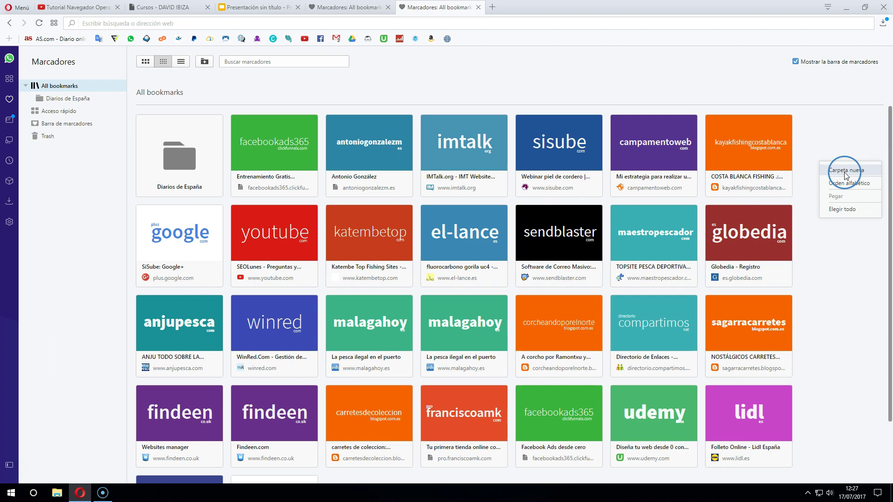
pyautogui.click(205, 62)
pyautogui.click(205, 62)
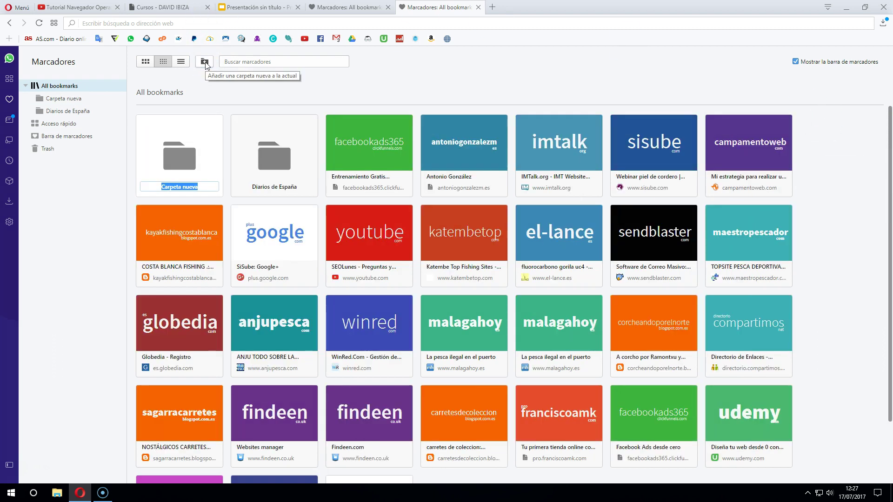
pyautogui.write('Cocina')
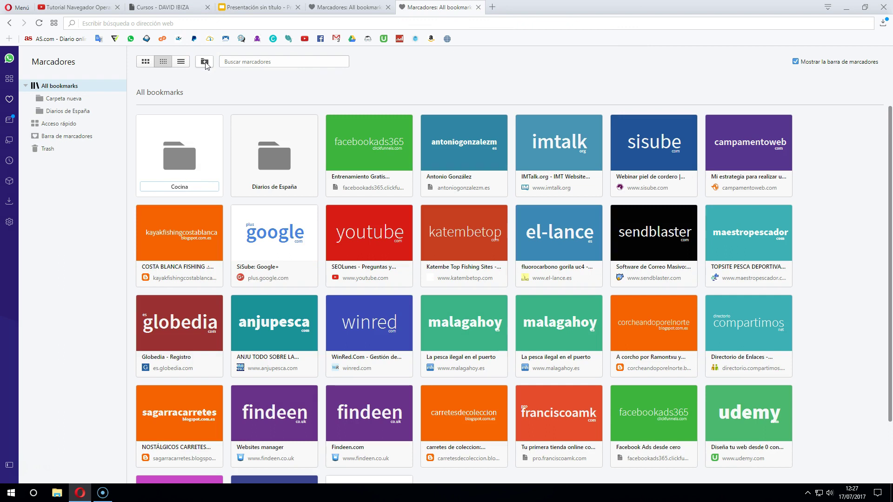
pyautogui.click(186, 155)
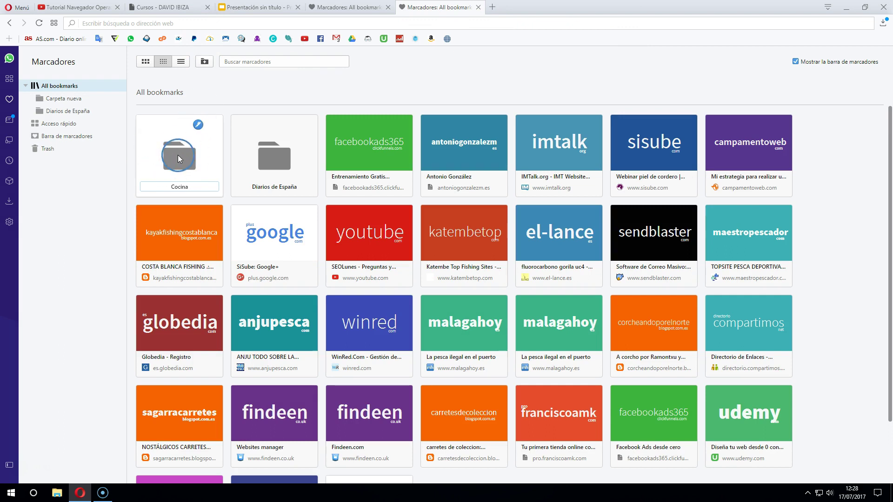
pyautogui.click(835, 218)
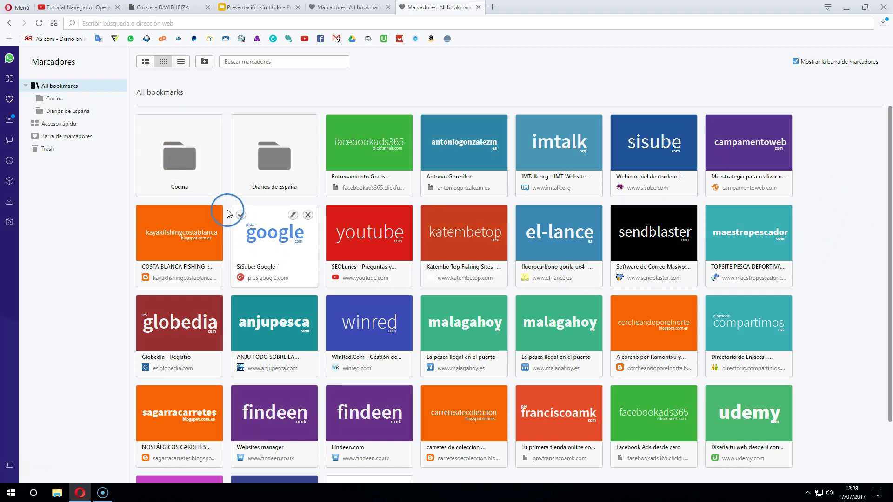
pyautogui.click(179, 165)
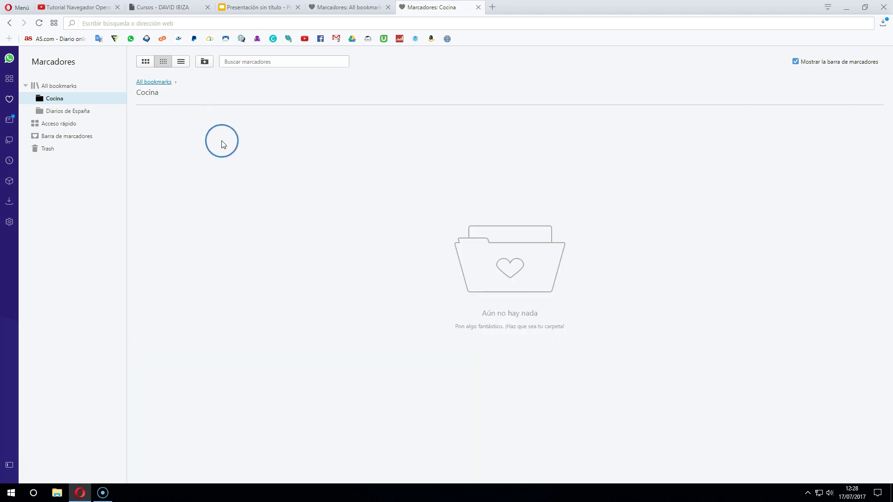
# Create 'Ensaladas' and 'Carnes' subfolders in Cocina, then go back to All bookmarks
pyautogui.click(205, 62)
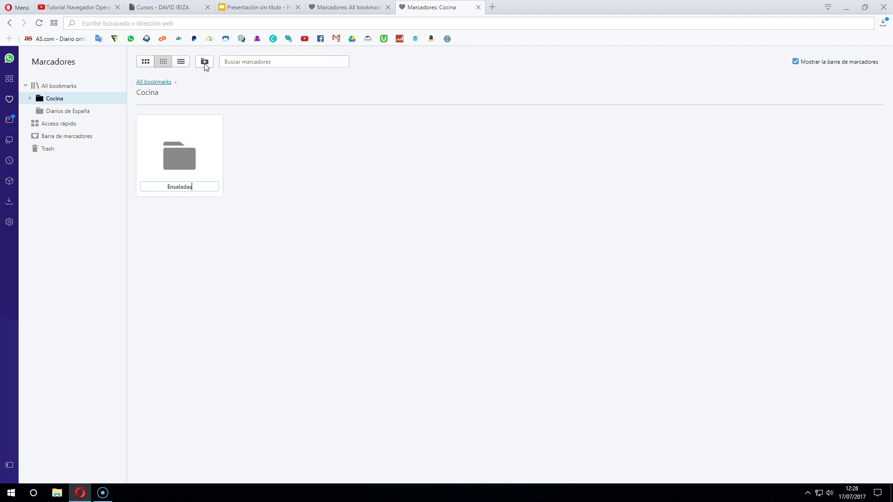
pyautogui.click(328, 223)
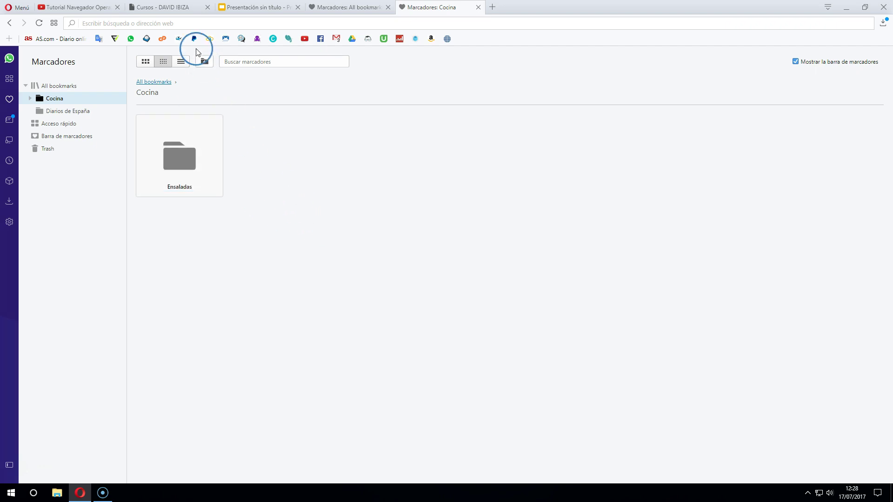
pyautogui.click(205, 62)
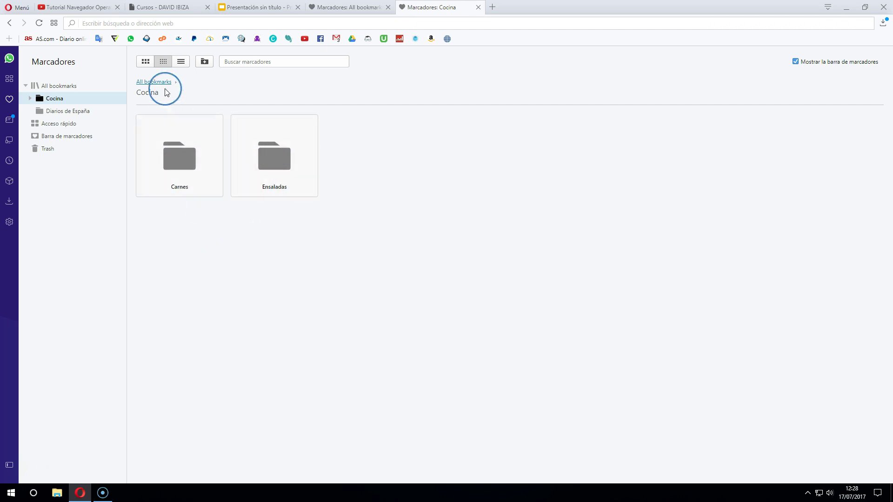
pyautogui.click(157, 81)
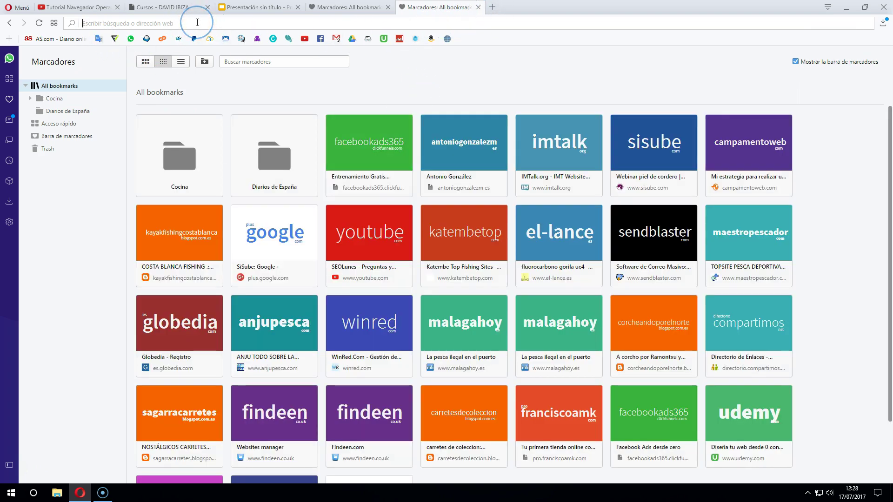
# Search 'receta de ensalada' and open Hogarmania's turkey salad with beer vinaigrette recipe
pyautogui.write('receta ')
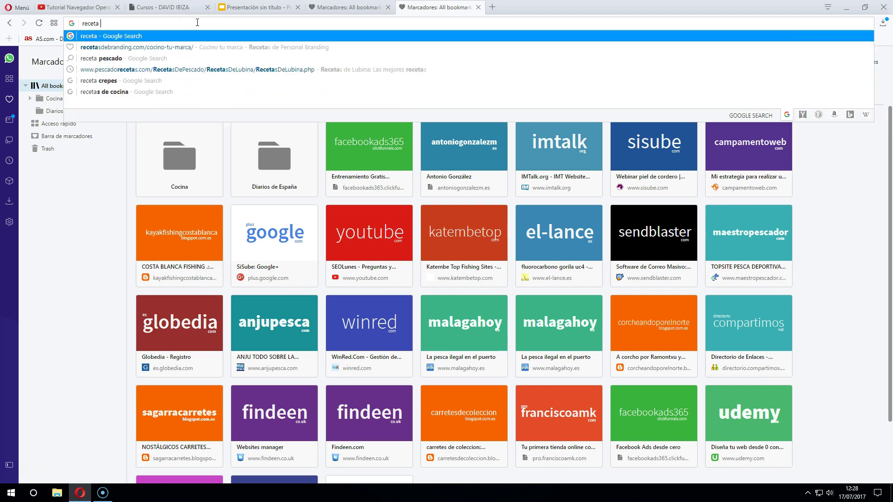
pyautogui.write('de ensalada')
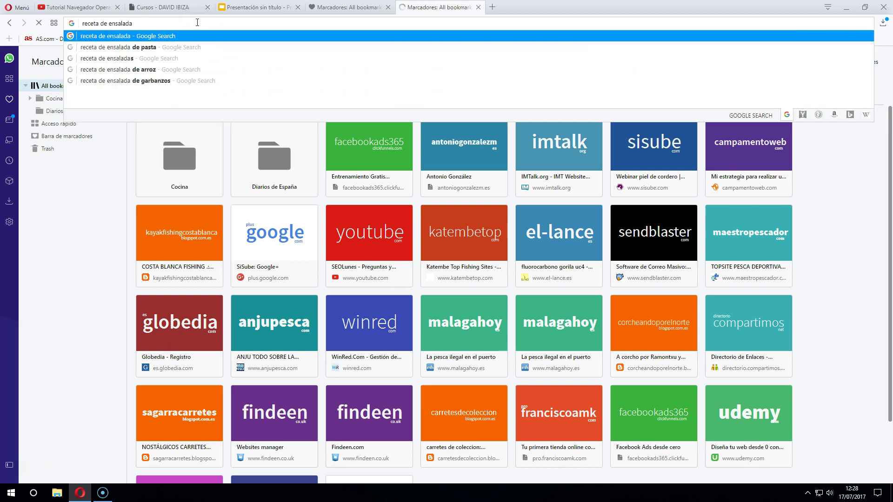
pyautogui.press('Return')
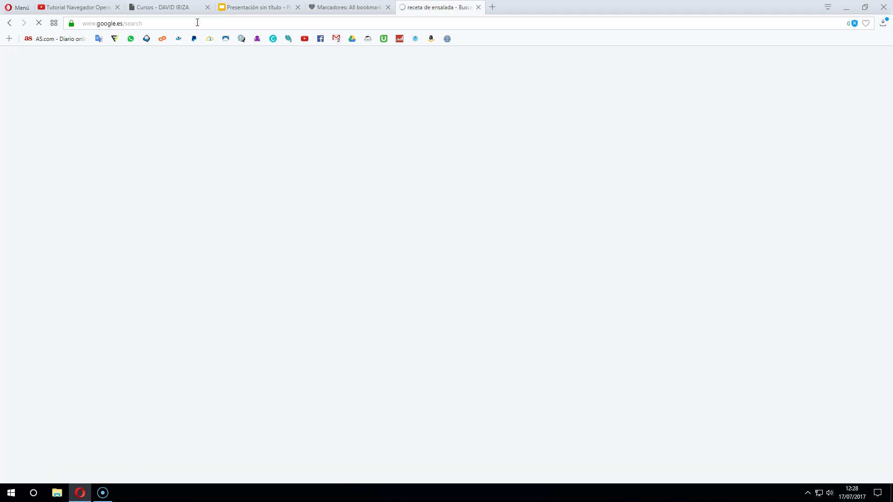
pyautogui.click(153, 135)
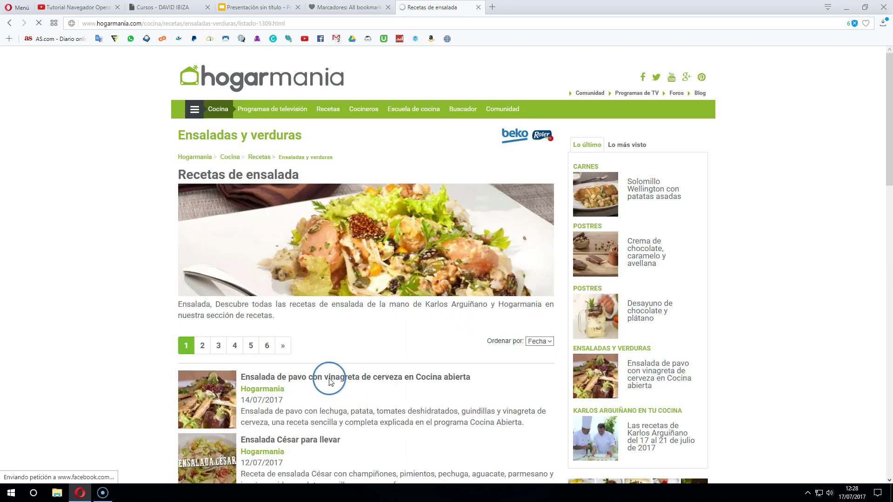
pyautogui.click(321, 400)
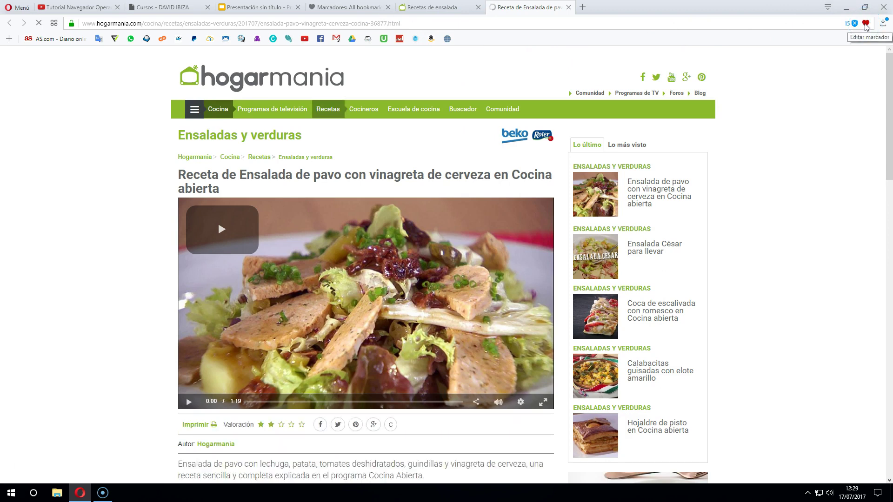
# Bookmark the turkey salad recipe into the Cocina > Ensaladas folder
pyautogui.click(865, 26)
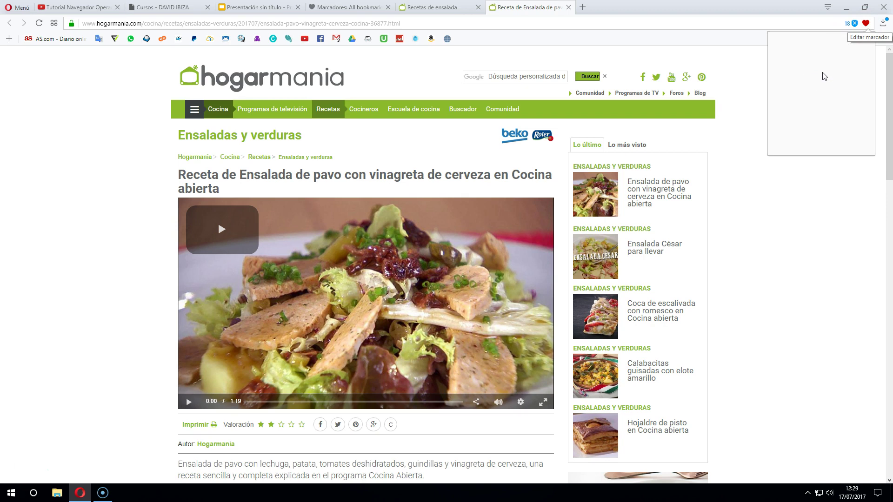
pyautogui.click(824, 124)
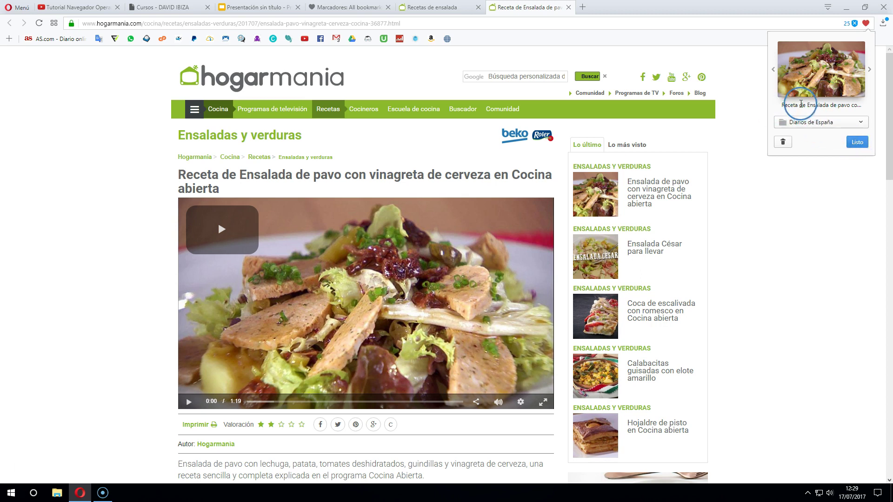
pyautogui.click(824, 123)
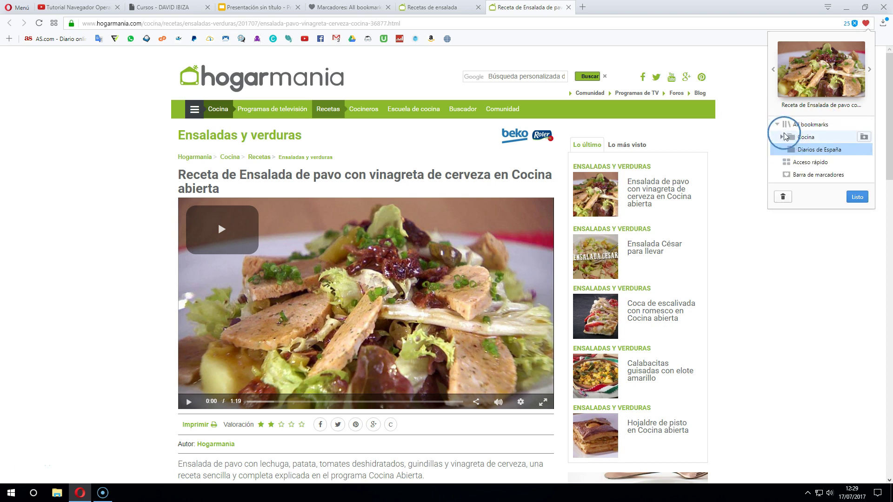
pyautogui.click(781, 137)
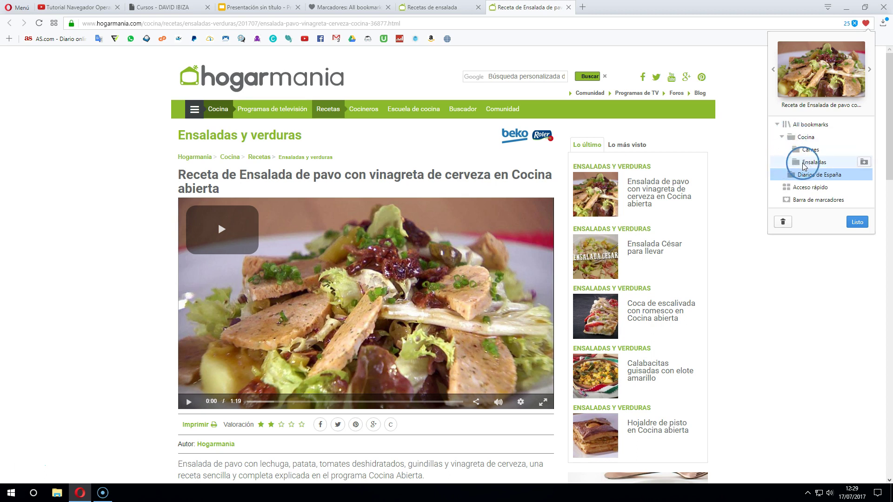
pyautogui.click(805, 163)
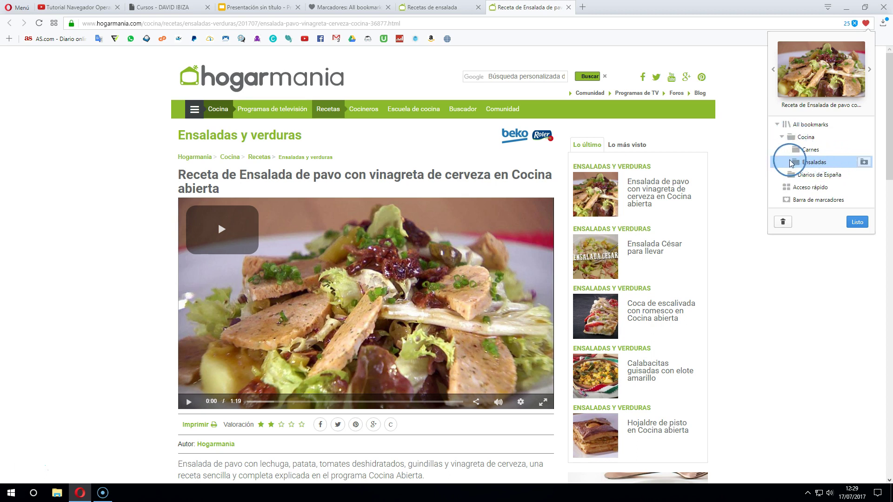
pyautogui.click(857, 221)
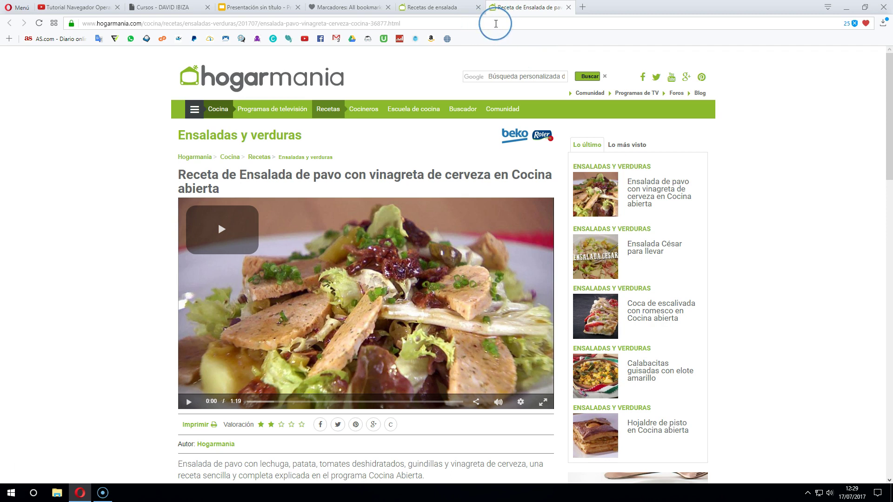
pyautogui.click(496, 23)
# Search 'receta de postre' and open the Gelatina de La Lechera y Naranja recipe
pyautogui.write('receta de post')
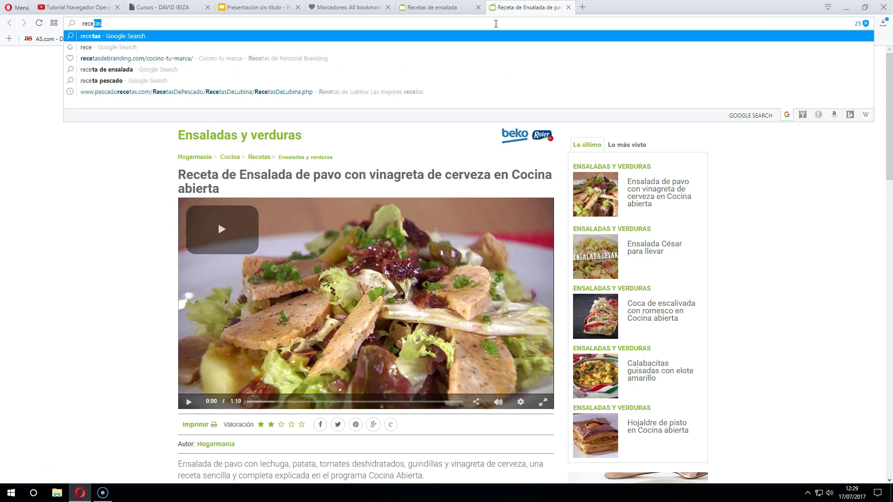
pyautogui.write('re')
pyautogui.press('Return')
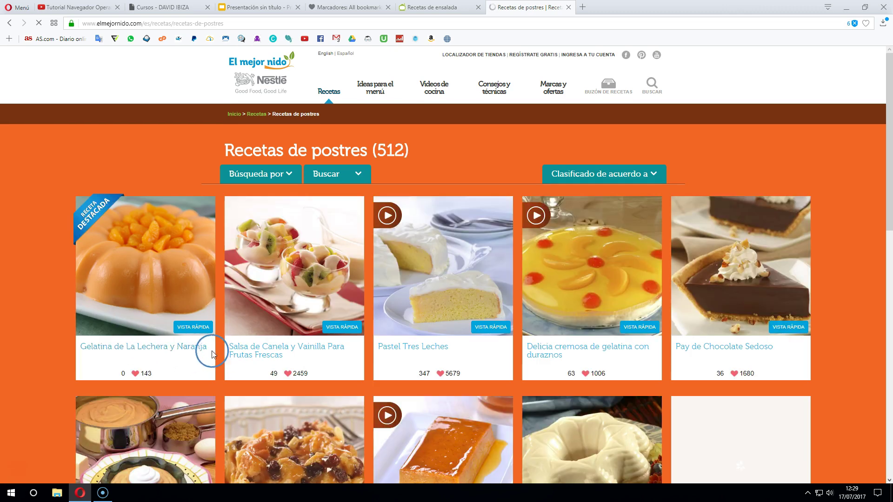
pyautogui.click(190, 352)
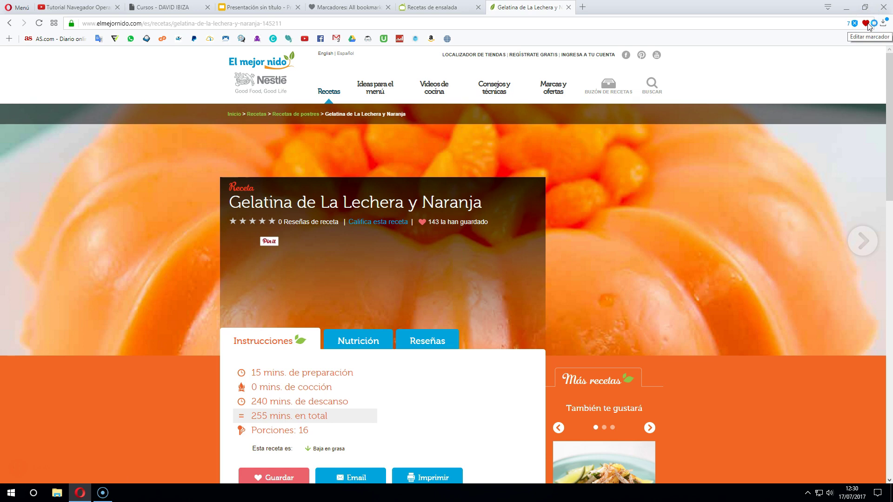
# Bookmark the gelatin recipe under Cocina > Carnes, dismiss the sign-up popup and return to Speed Dial
pyautogui.click(867, 23)
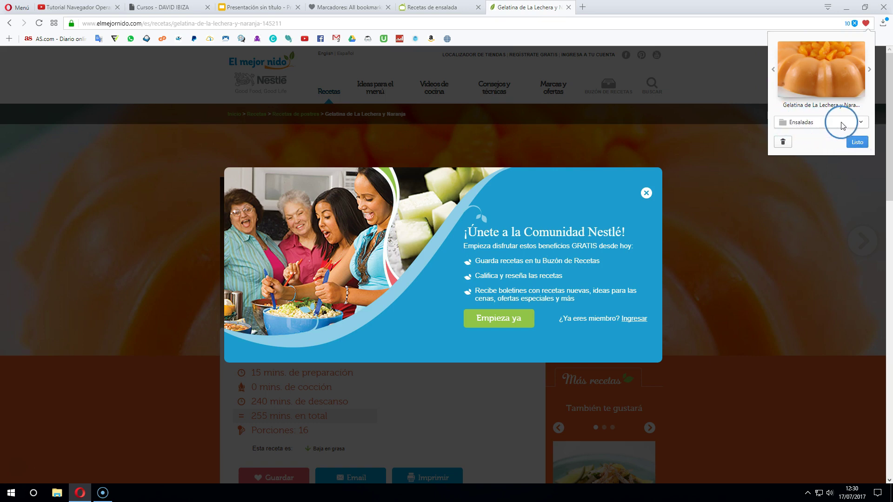
pyautogui.click(824, 123)
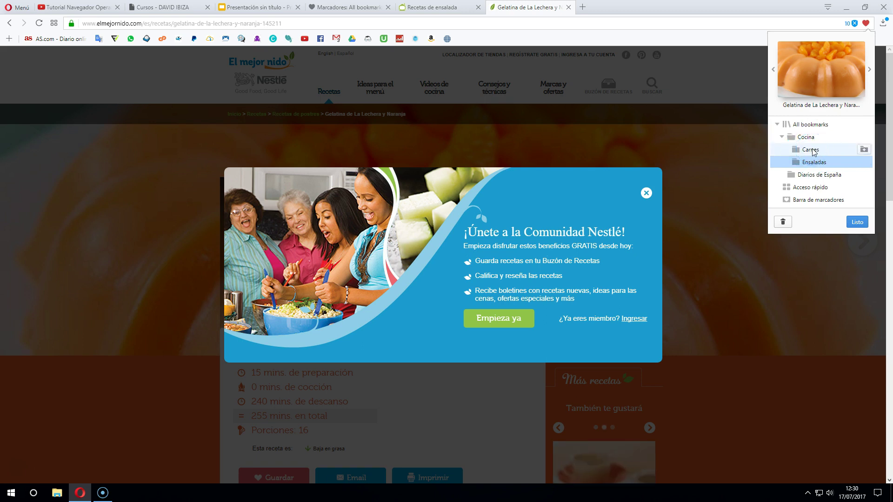
pyautogui.click(811, 149)
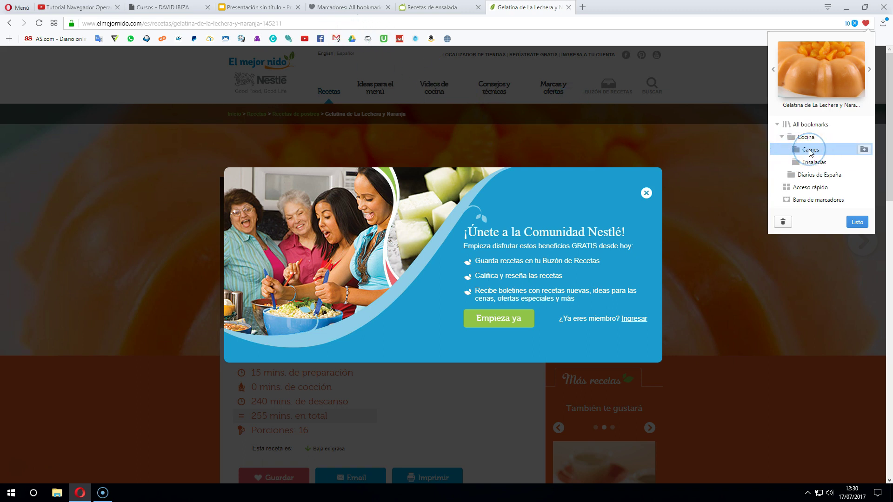
pyautogui.click(856, 222)
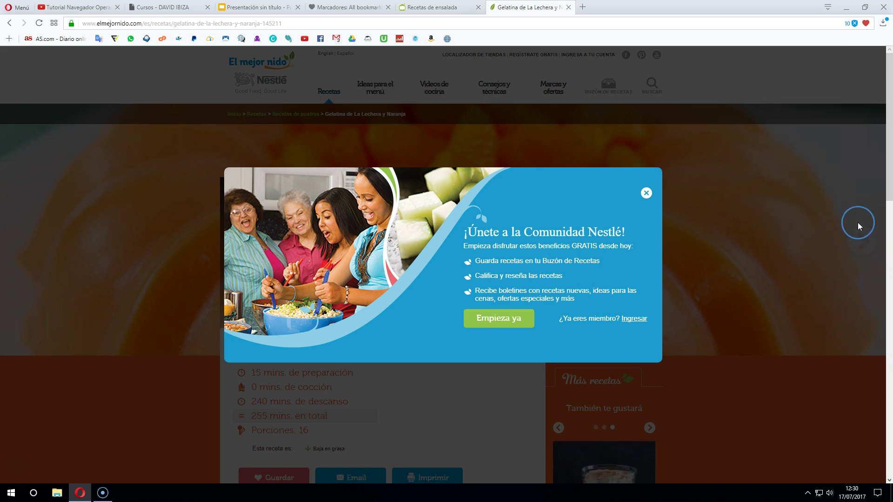
pyautogui.click(643, 192)
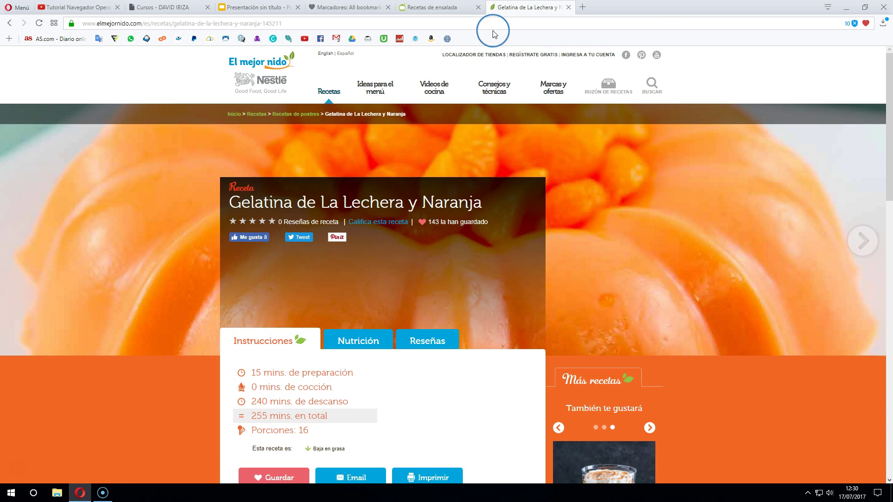
pyautogui.click(54, 23)
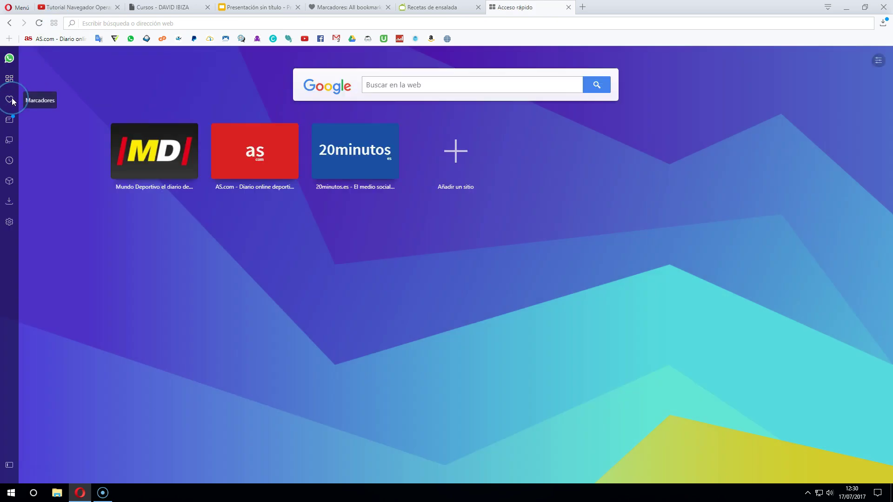
# In the bookmarks manager, check Cocina > Carnes, then go back to Cocina and open Ensaladas
pyautogui.click(9, 99)
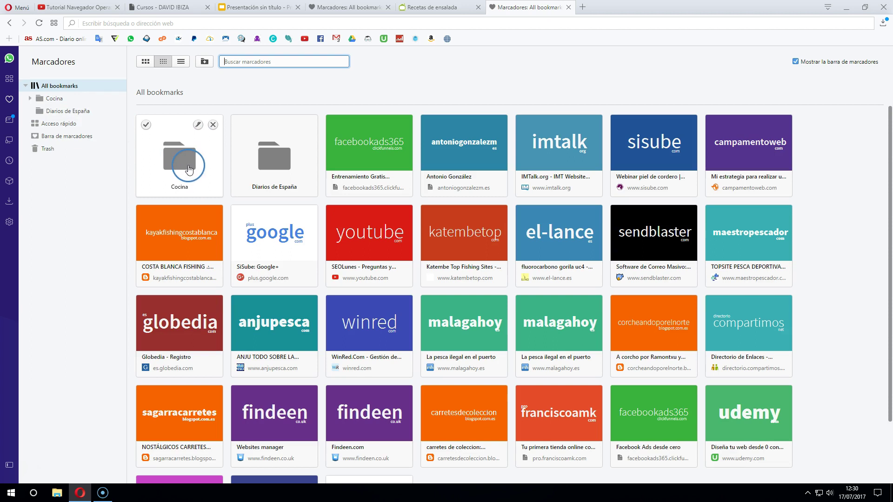
pyautogui.click(184, 168)
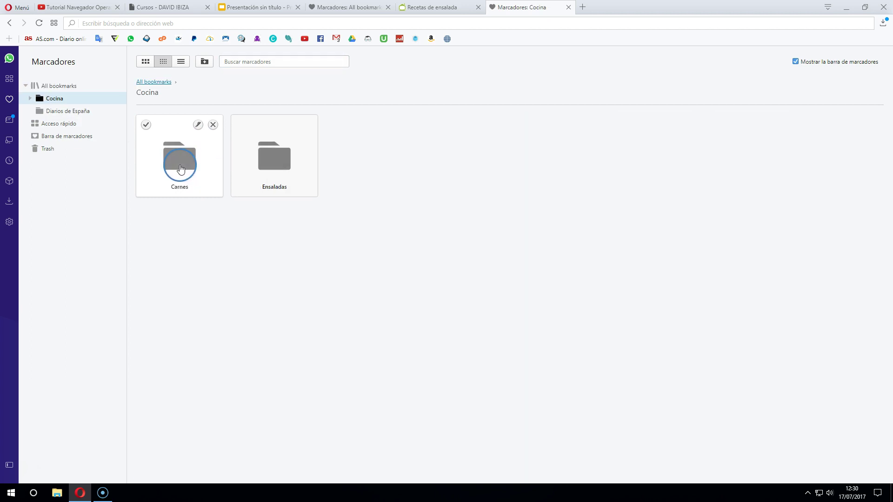
pyautogui.click(278, 175)
pyautogui.click(180, 163)
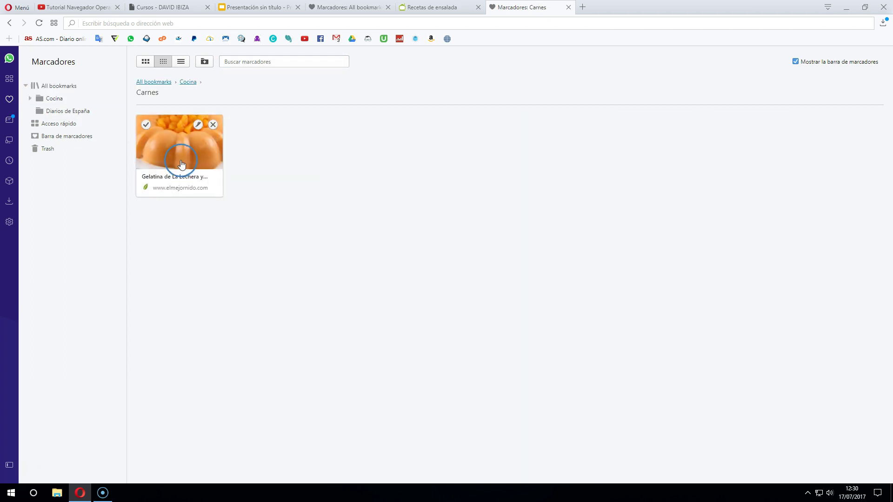
pyautogui.click(186, 84)
pyautogui.click(261, 165)
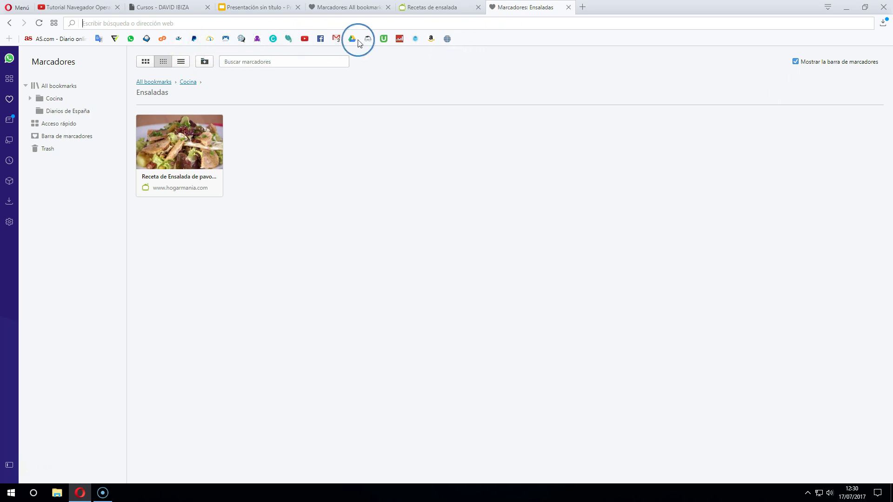
# Add a folder named DIARIOS to the bookmarks bar with Añadir carpeta..
pyautogui.rightClick(503, 40)
pyautogui.click(494, 40)
pyautogui.rightClick(486, 38)
pyautogui.rightClick(514, 41)
pyautogui.click(533, 48)
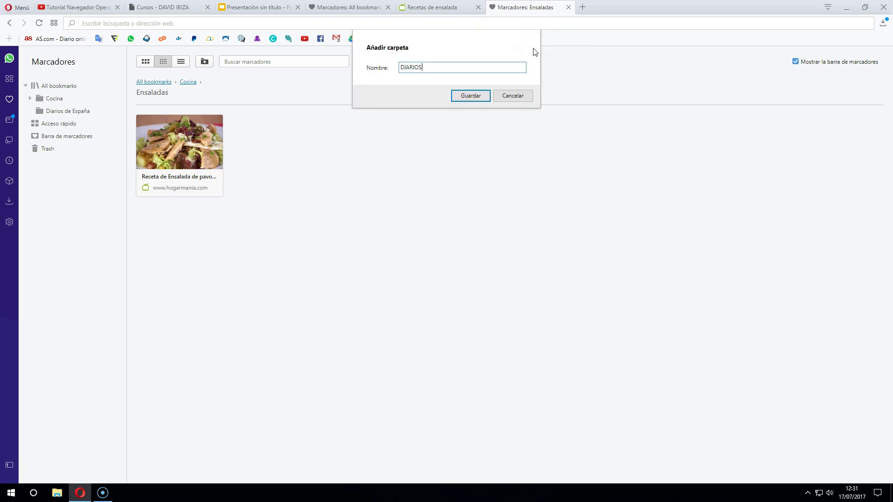
pyautogui.write('DIARIOS')
pyautogui.click(470, 96)
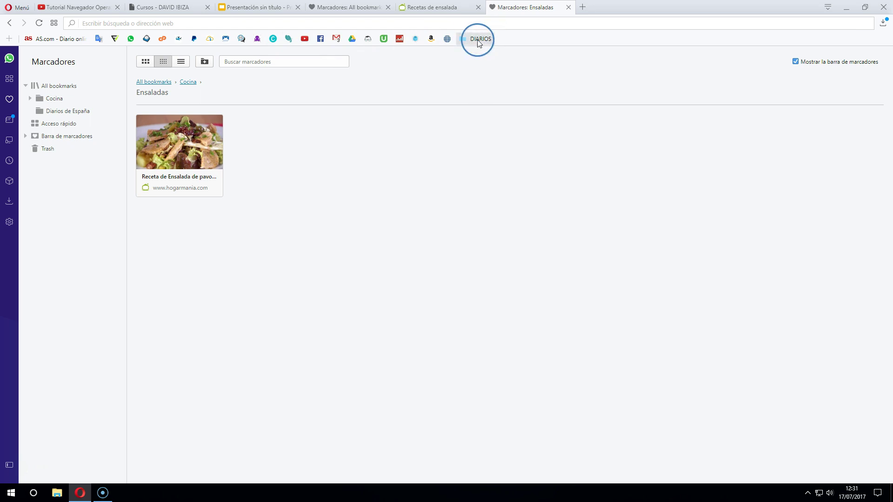
pyautogui.click(583, 7)
# Search 'diario la vanguardia' and open the La Vanguardia website
pyautogui.write('diario ')
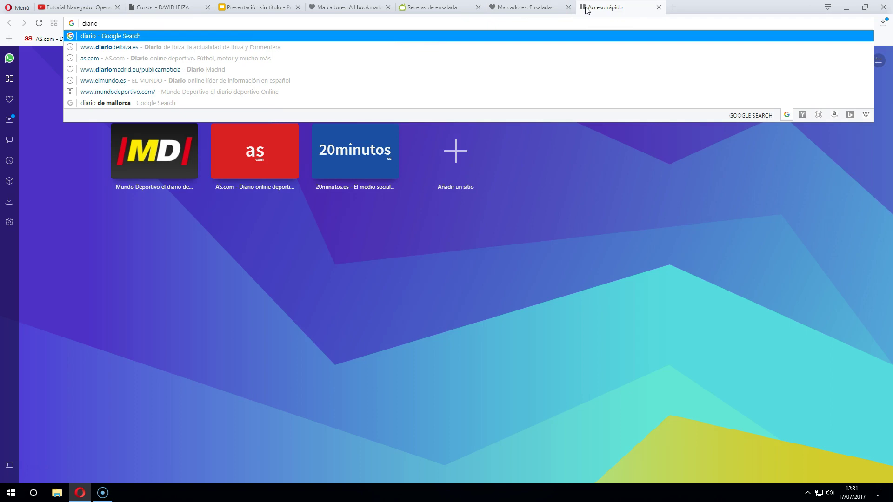
pyautogui.write('la vanguardia')
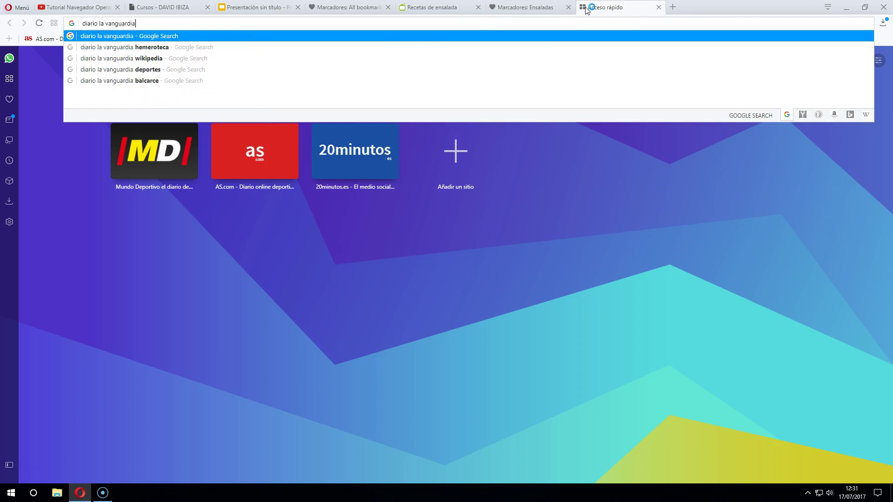
pyautogui.press('Return')
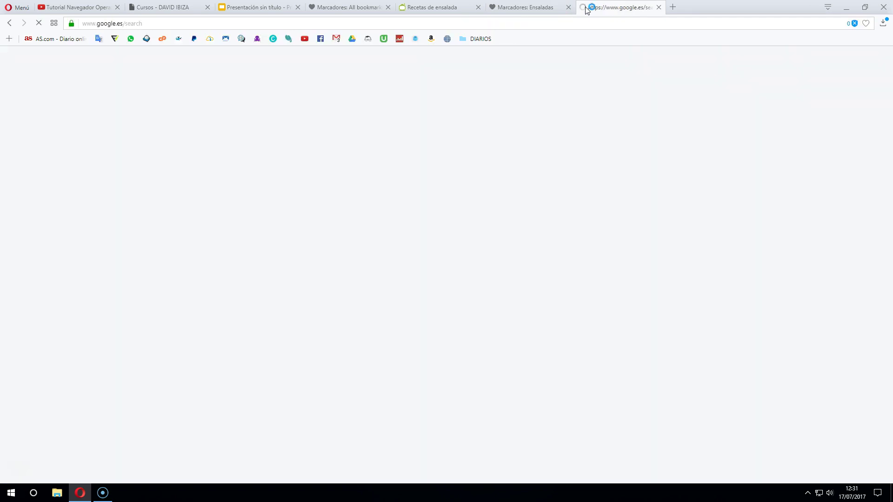
pyautogui.click(105, 136)
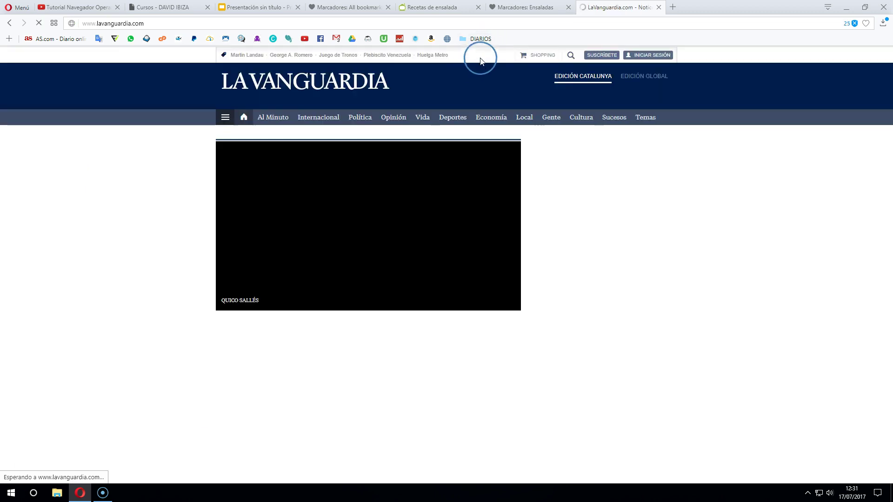
# Bookmark the La Vanguardia homepage into Barra de marcadores > DIARIOS
pyautogui.click(866, 23)
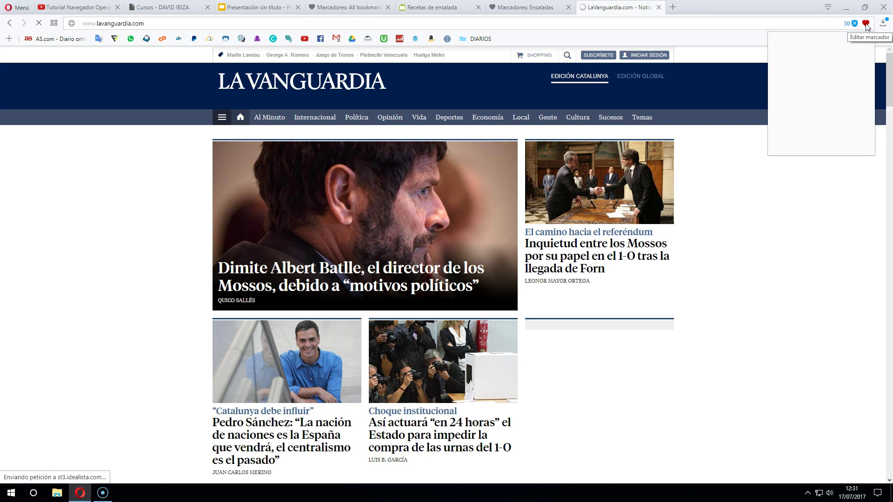
pyautogui.click(836, 52)
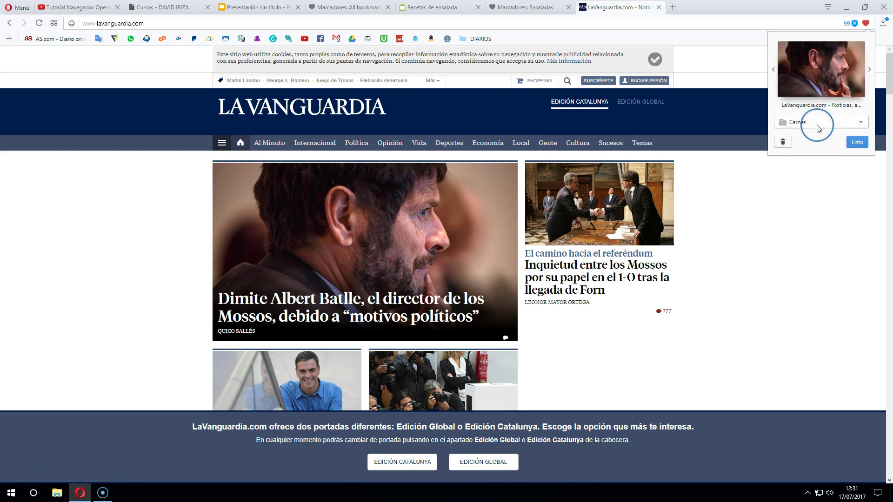
pyautogui.click(836, 122)
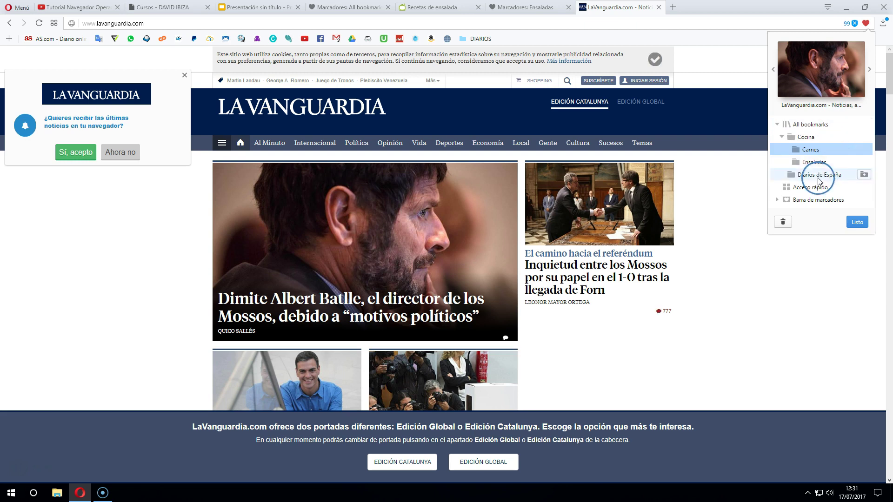
pyautogui.click(800, 202)
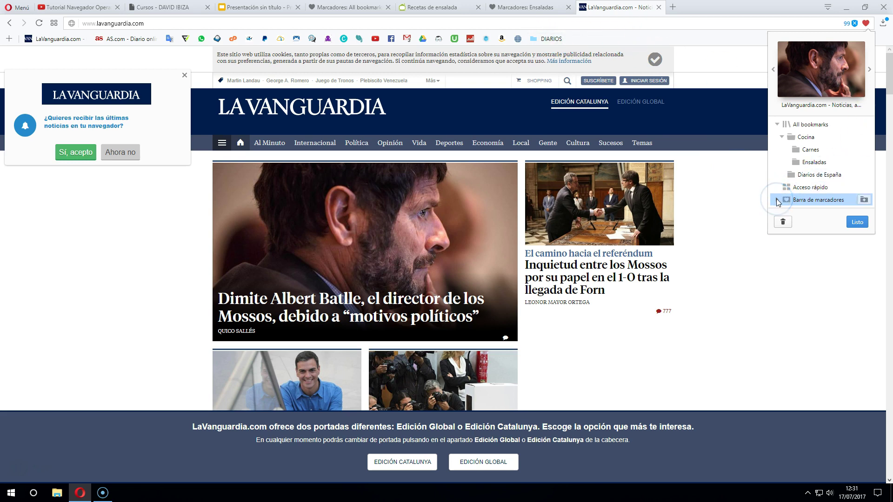
pyautogui.click(777, 201)
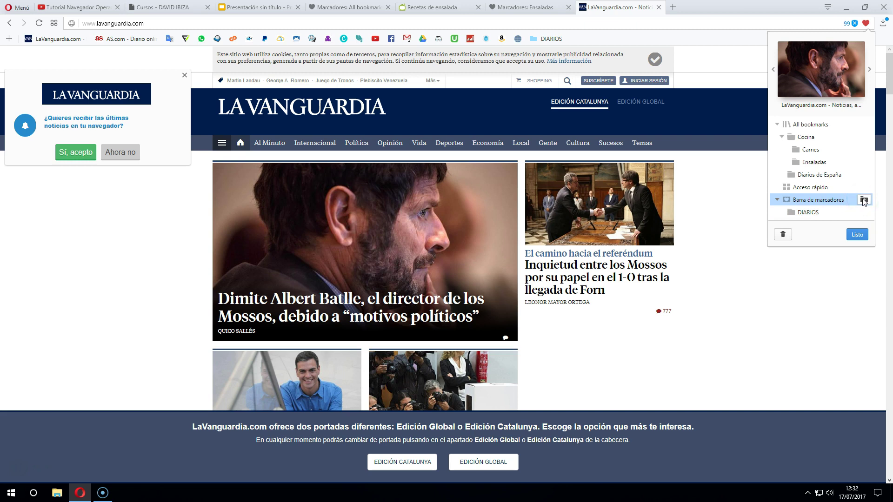
pyautogui.click(849, 209)
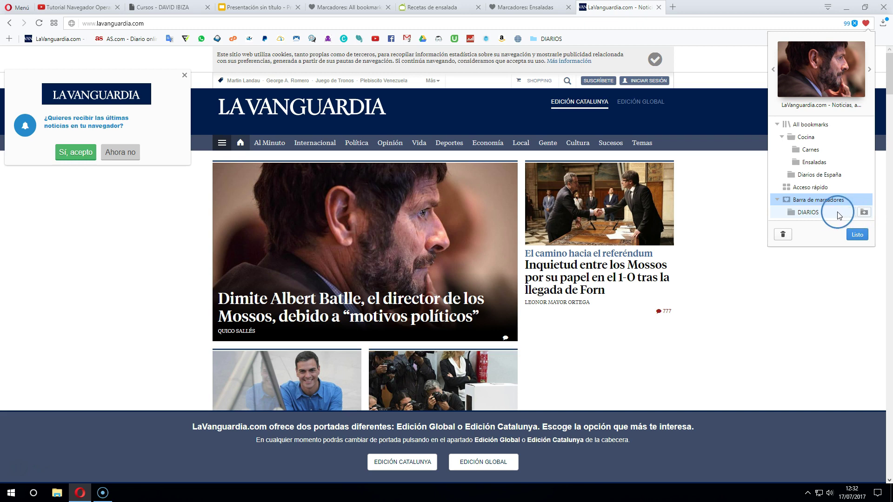
pyautogui.click(808, 214)
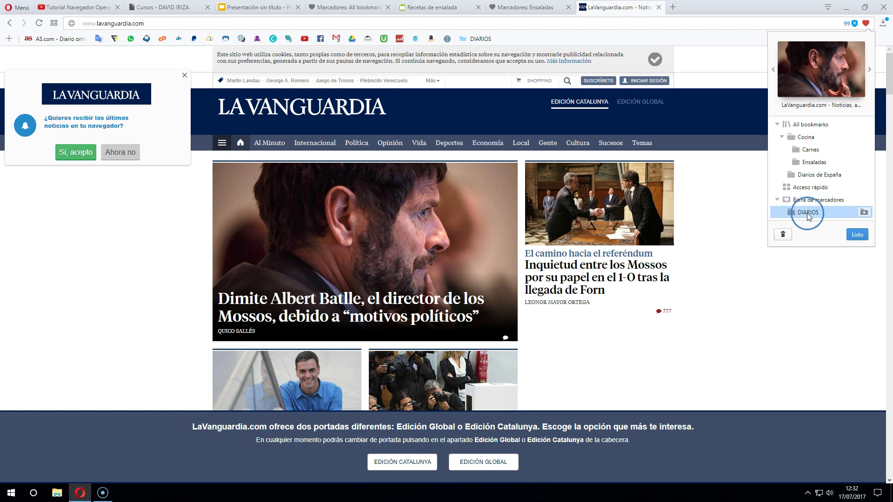
pyautogui.click(857, 235)
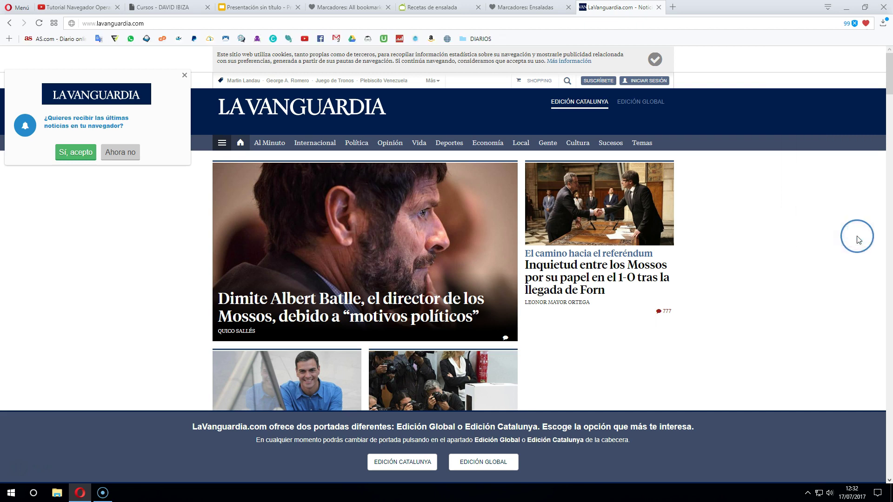
# Check the DIARIOS folder, then open the saved turkey salad recipe from the Ensaladas bookmarks
pyautogui.click(481, 39)
pyautogui.moveTo(483, 41); pyautogui.dragTo(514, 65)
pyautogui.press('Escape')
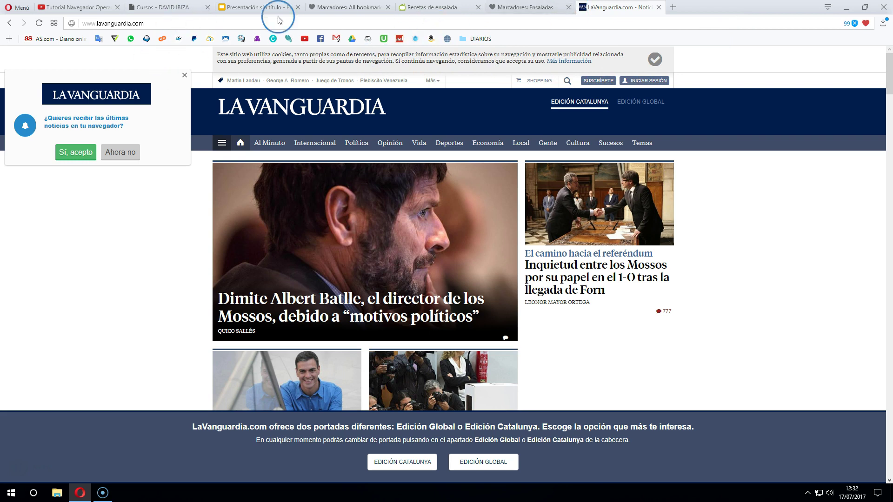
pyautogui.click(54, 23)
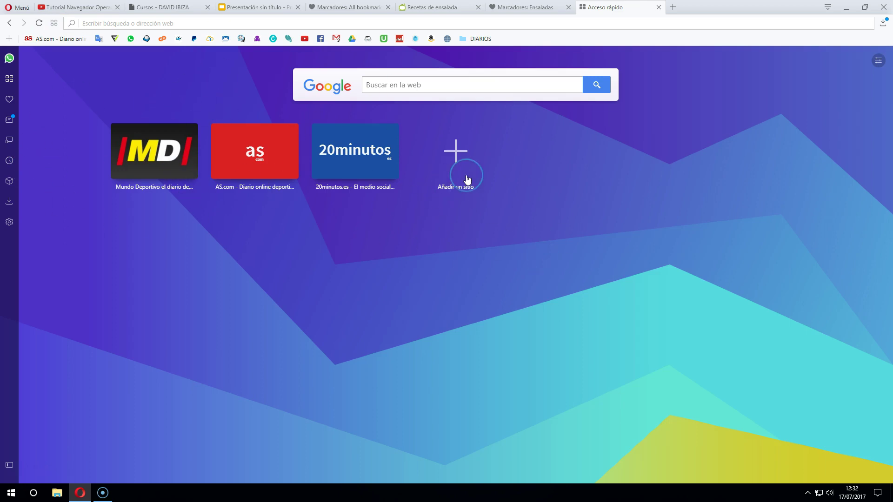
pyautogui.click(521, 9)
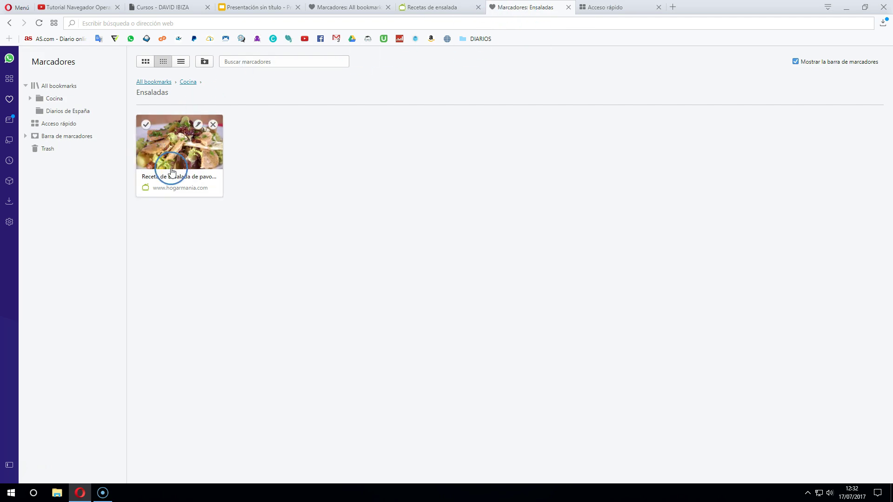
pyautogui.click(168, 183)
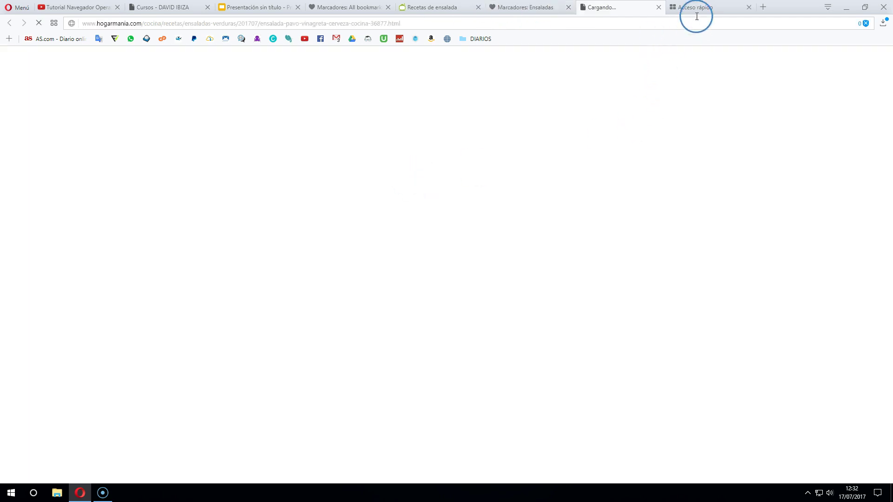
# Close the Speed Dial, Ensaladas, Recetas de ensalada and All bookmarks tabs
pyautogui.click(725, 10)
pyautogui.click(749, 8)
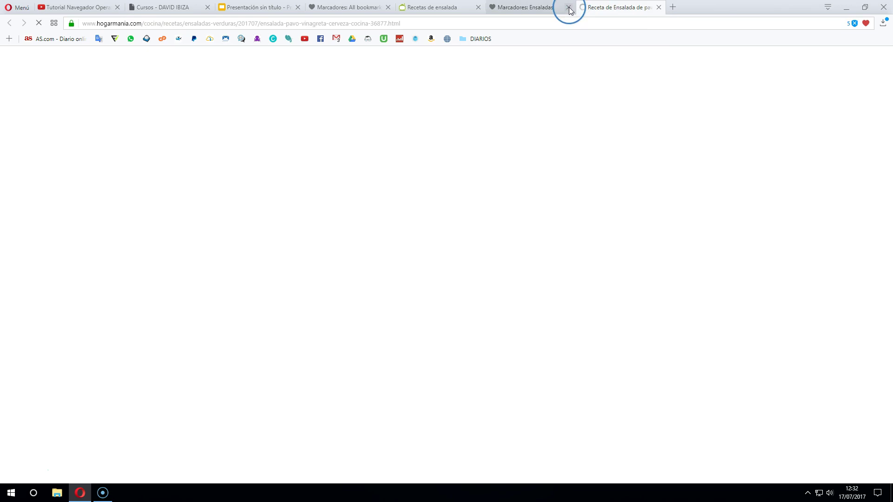
pyautogui.click(568, 7)
pyautogui.click(478, 8)
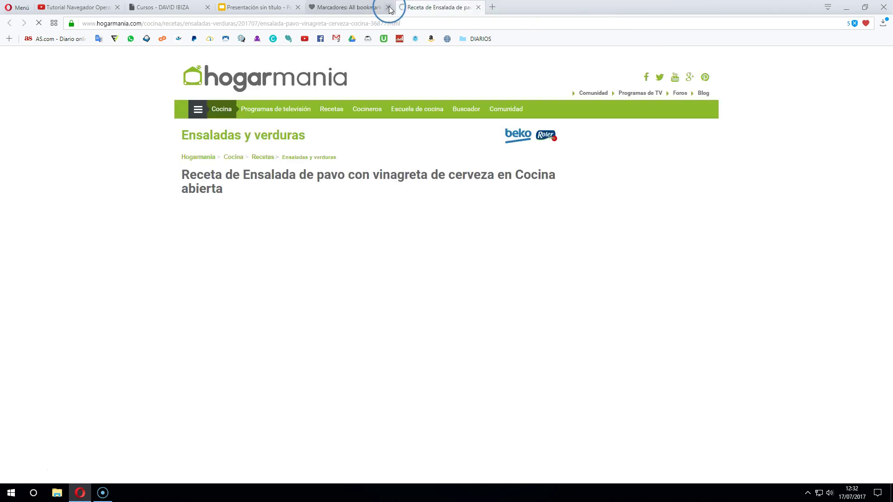
pyautogui.click(388, 7)
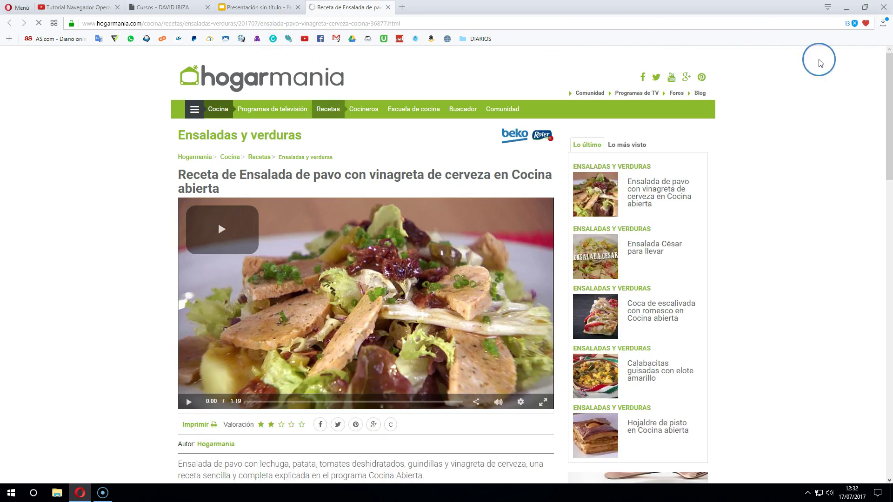
# Move the salad recipe bookmark into a new Recetas folder created under Acceso rápido
pyautogui.click(865, 25)
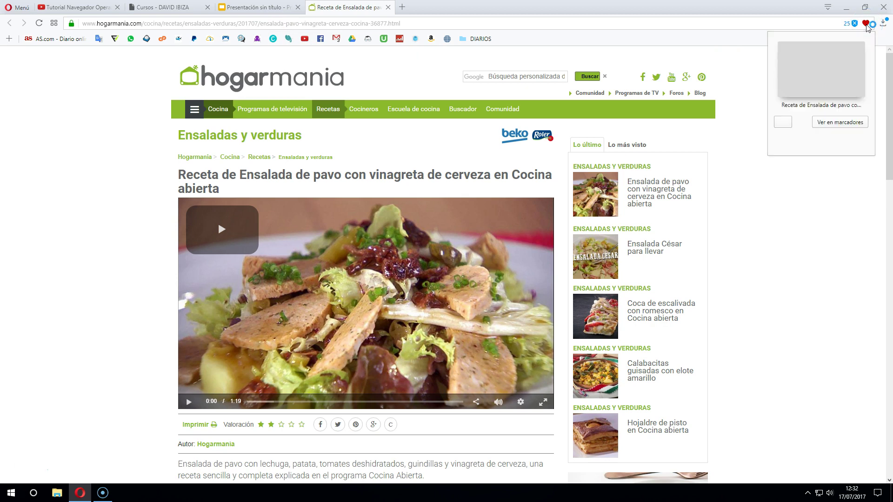
pyautogui.click(814, 123)
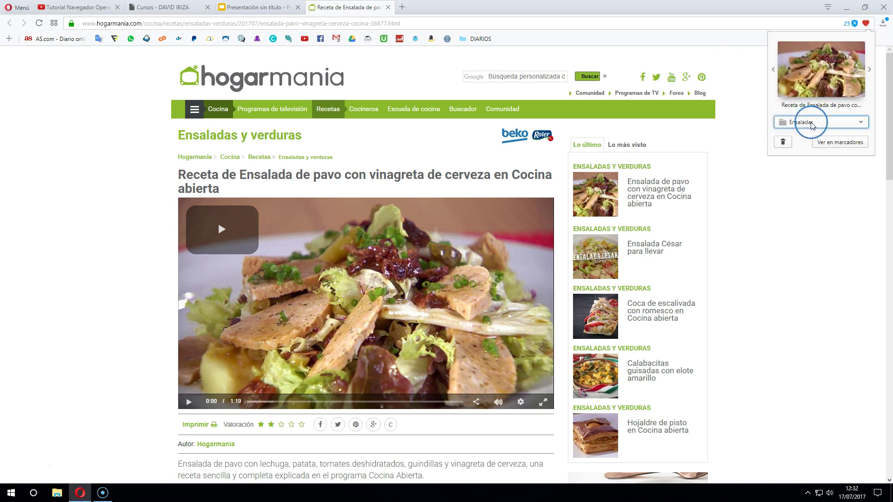
pyautogui.click(804, 190)
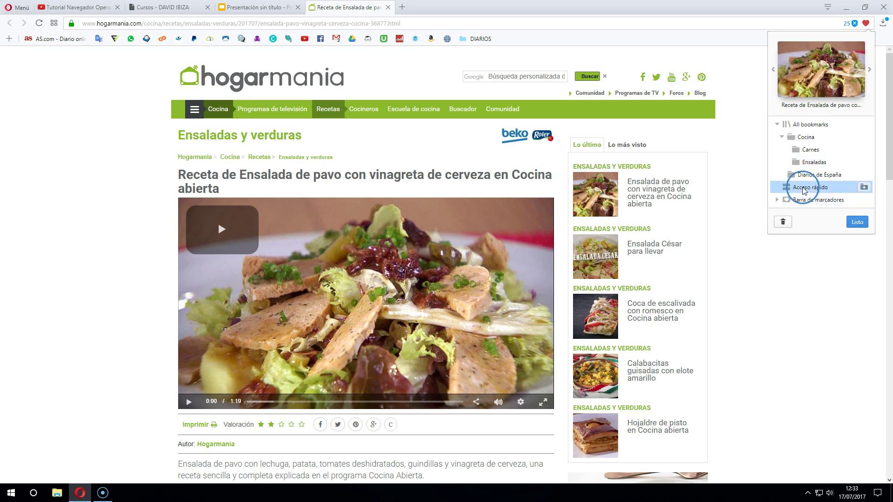
pyautogui.click(864, 187)
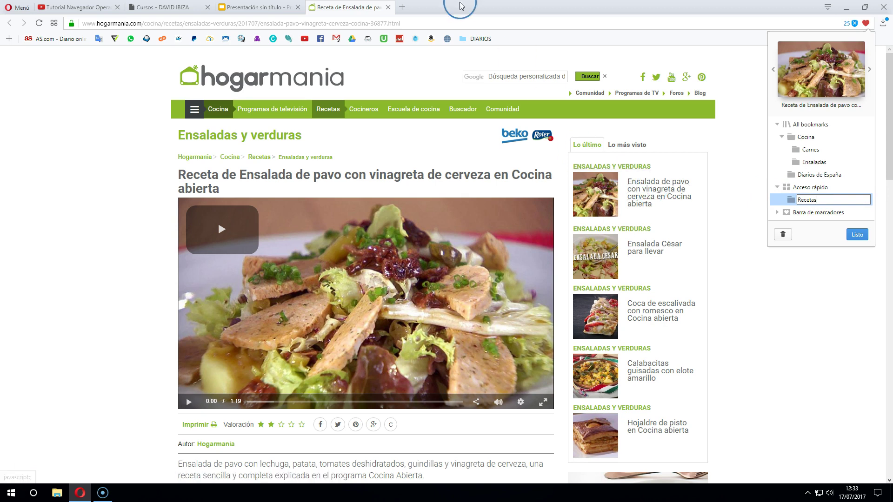
pyautogui.click(792, 203)
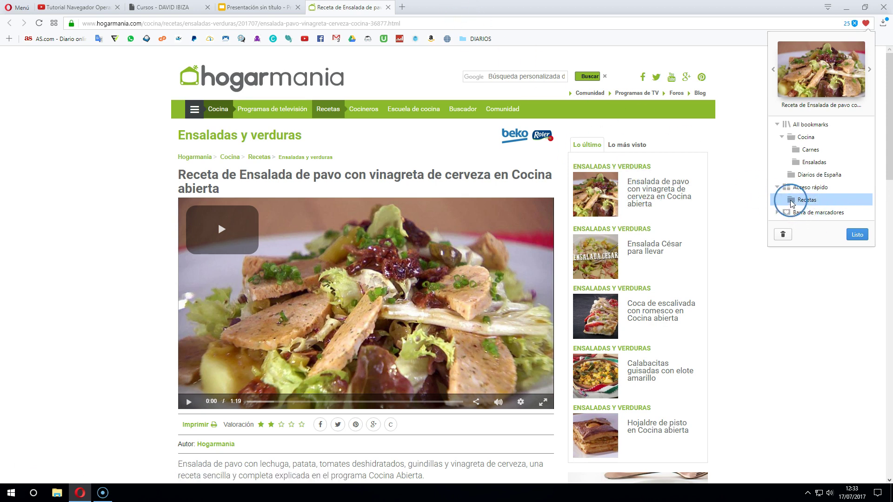
pyautogui.click(856, 236)
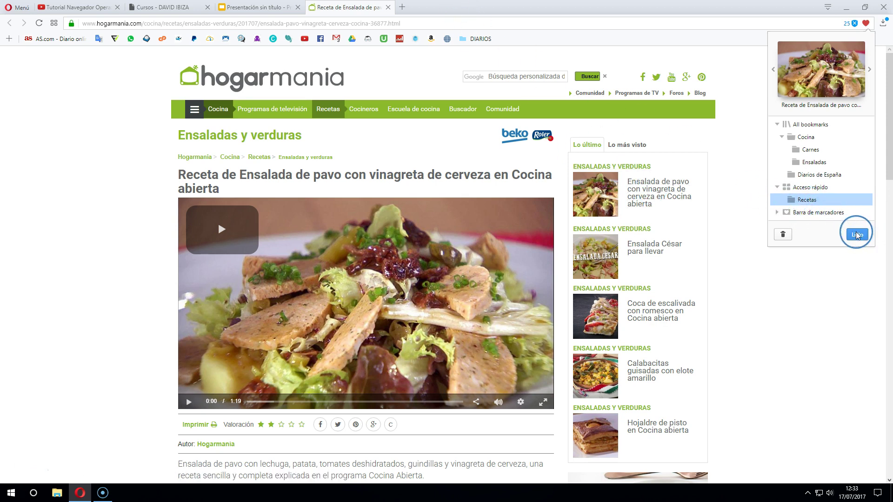
pyautogui.click(53, 25)
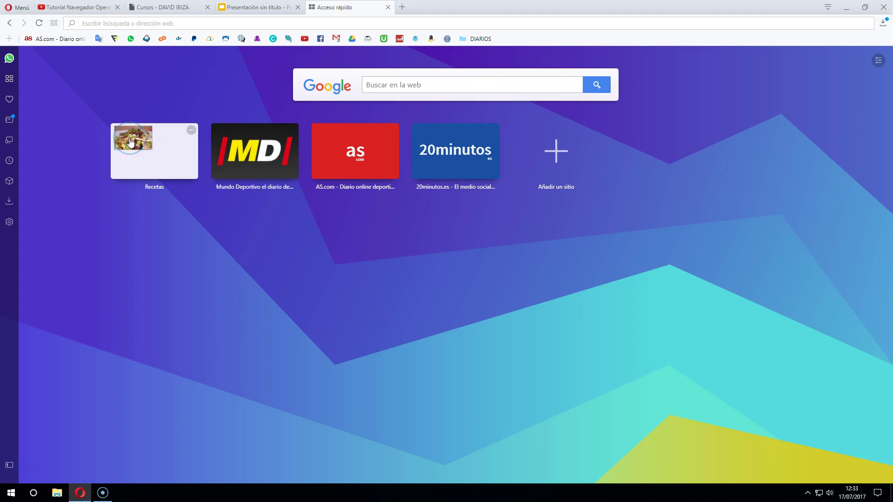
# Drag the Mundo Deportivo, AS and 20minutos tiles into the Recetas folder
pyautogui.moveTo(259, 156); pyautogui.dragTo(171, 151)
pyautogui.moveTo(263, 172); pyautogui.dragTo(171, 152)
pyautogui.moveTo(241, 163); pyautogui.dragTo(161, 156)
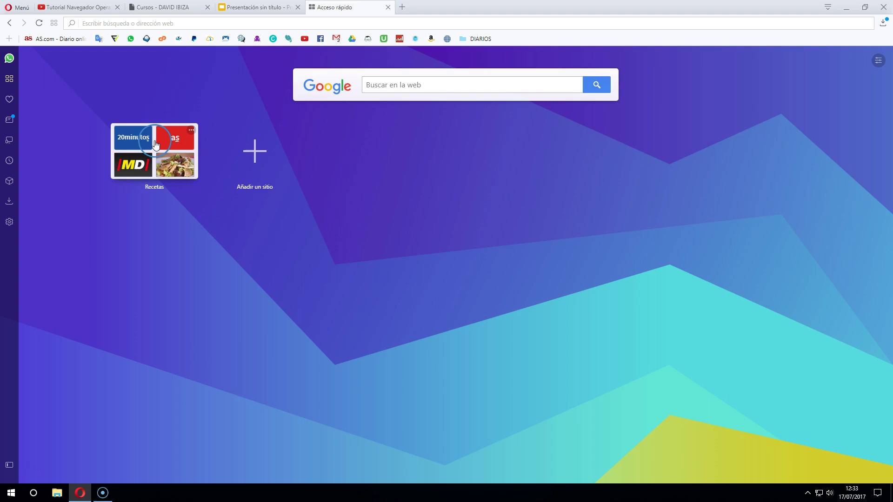
# Move the salad recipe tile out of Recetas so it stands beside the folder
pyautogui.click(183, 187)
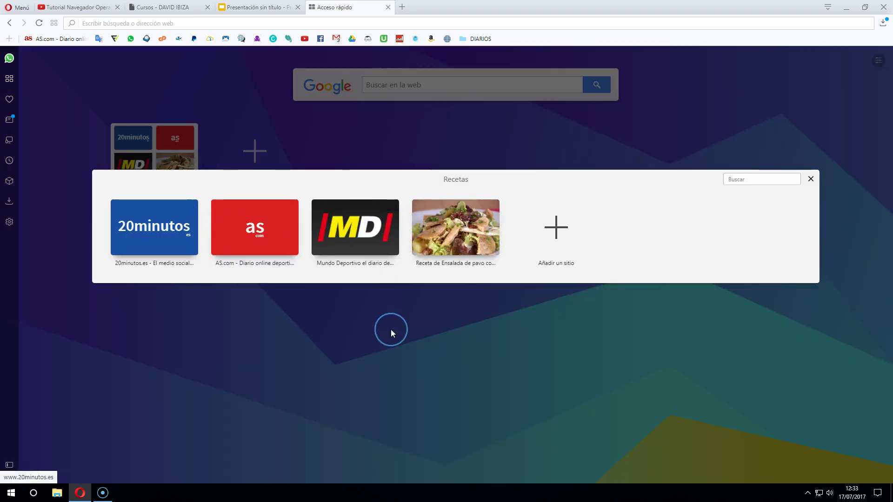
pyautogui.moveTo(495, 211); pyautogui.dragTo(423, 151)
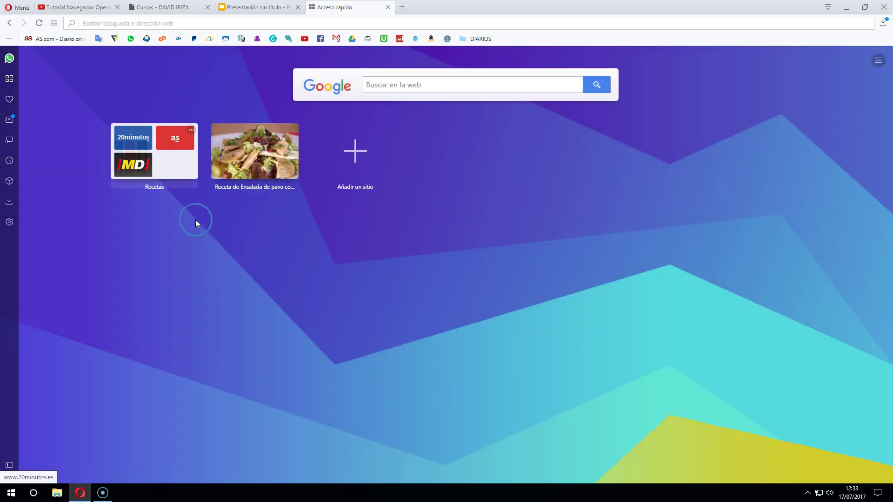
pyautogui.click(186, 185)
pyautogui.moveTo(158, 227); pyautogui.dragTo(313, 339)
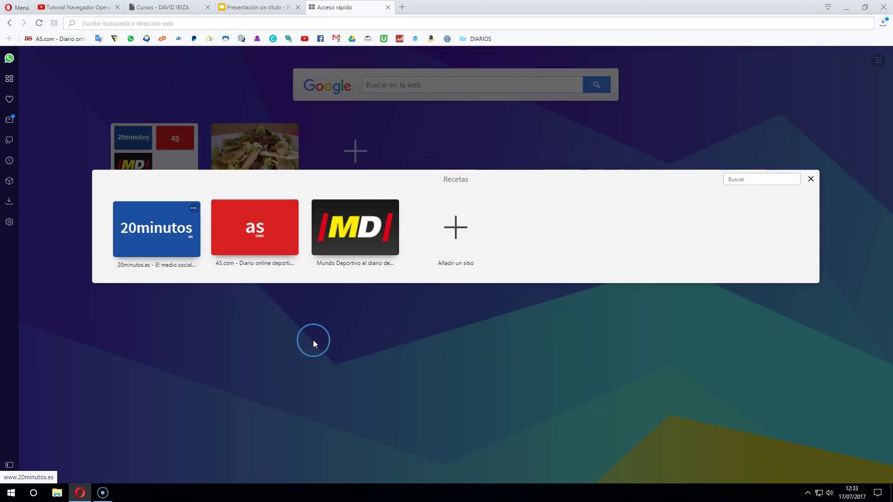
pyautogui.click(524, 353)
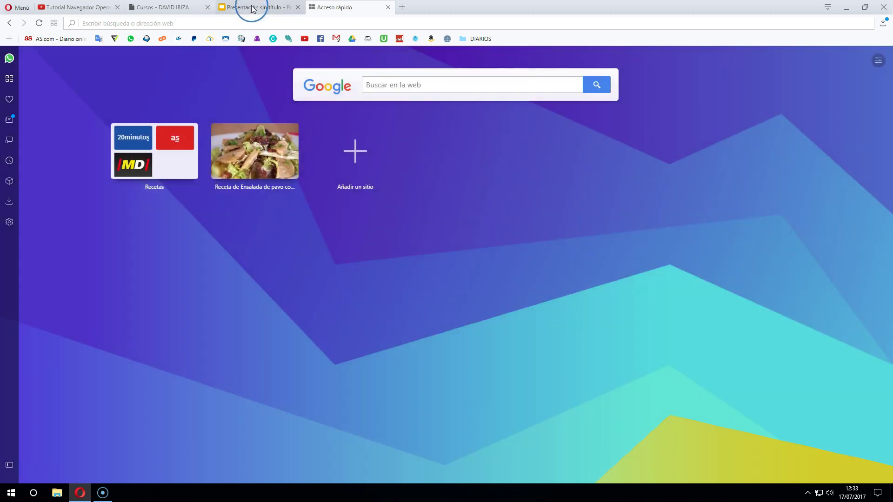
pyautogui.click(253, 8)
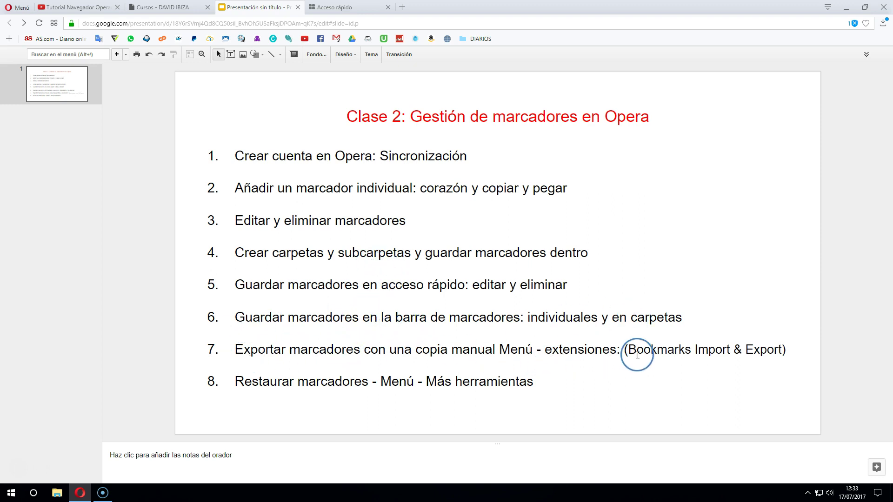
# Select 'Bookmarks Import & Export' in point 7 of the slide and copy it
pyautogui.moveTo(671, 351); pyautogui.dragTo(781, 354)
pyautogui.hotkey('ctrl', 'c')
pyautogui.rightClick(762, 352)
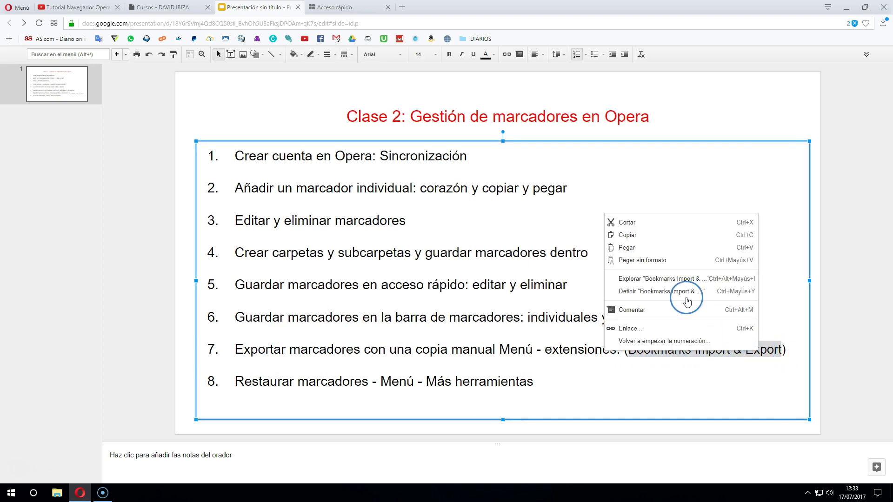
pyautogui.click(621, 235)
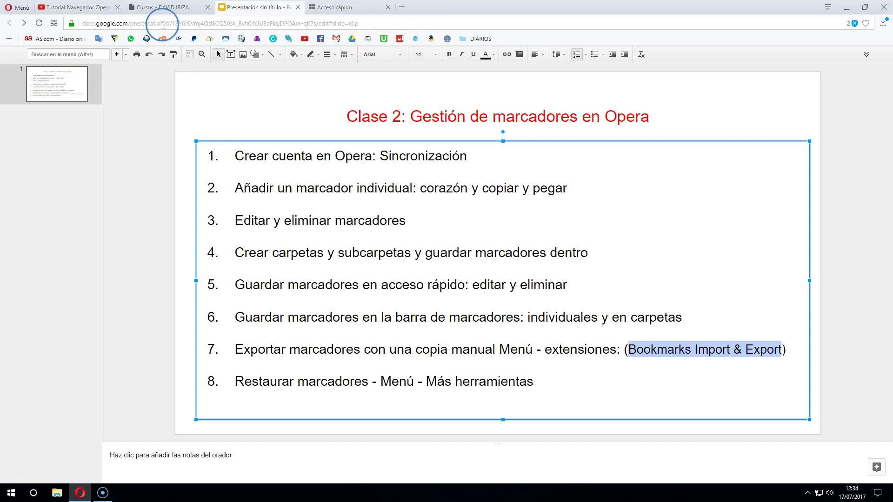
# Open Conseguir extensiones and search the add-ons store for 'Bookmarks Import & Export'
pyautogui.click(18, 8)
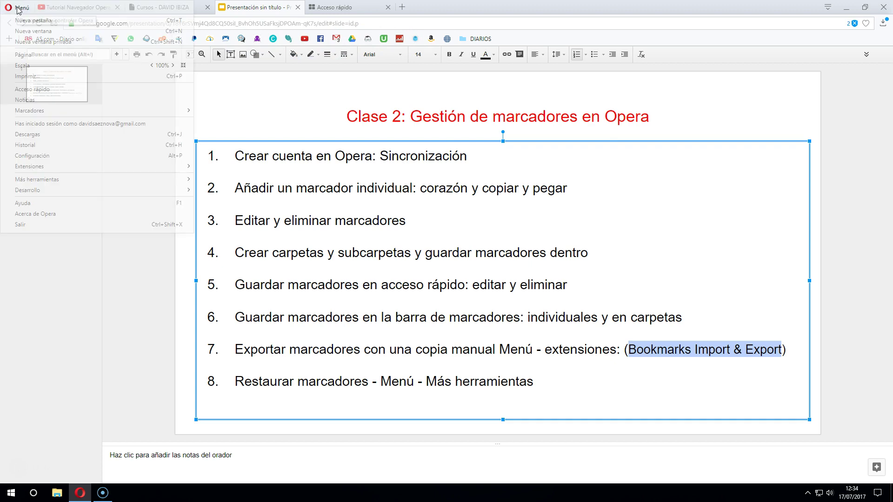
pyautogui.moveTo(42, 167)
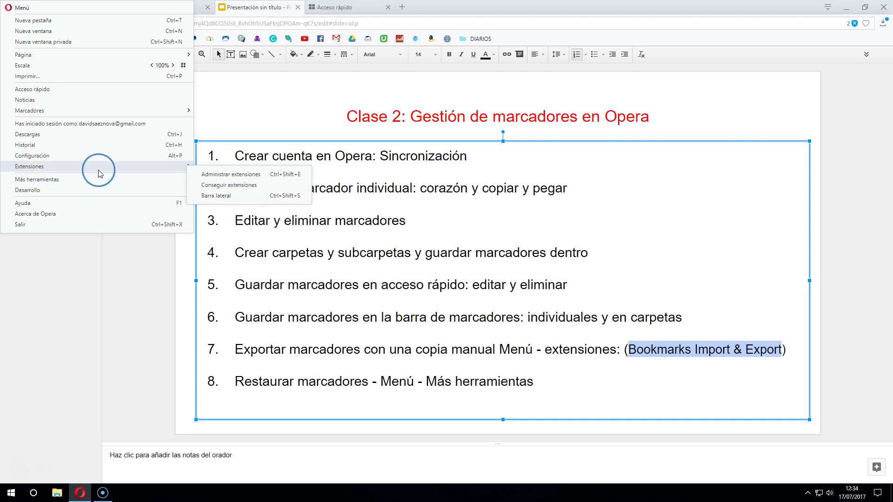
pyautogui.click(218, 186)
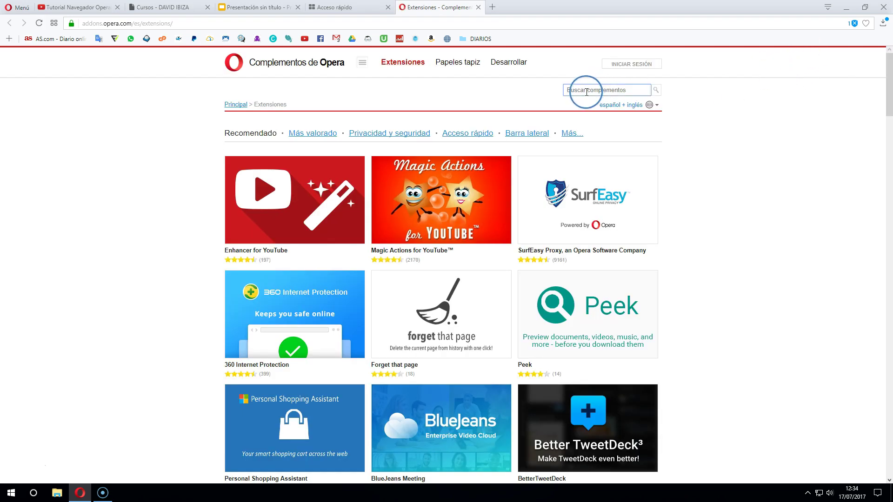
pyautogui.rightClick(586, 91)
pyautogui.click(609, 141)
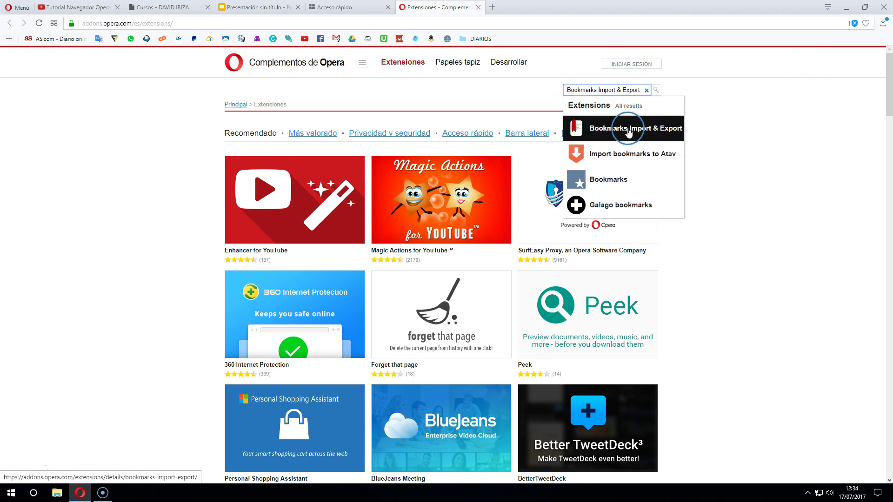
pyautogui.click(628, 133)
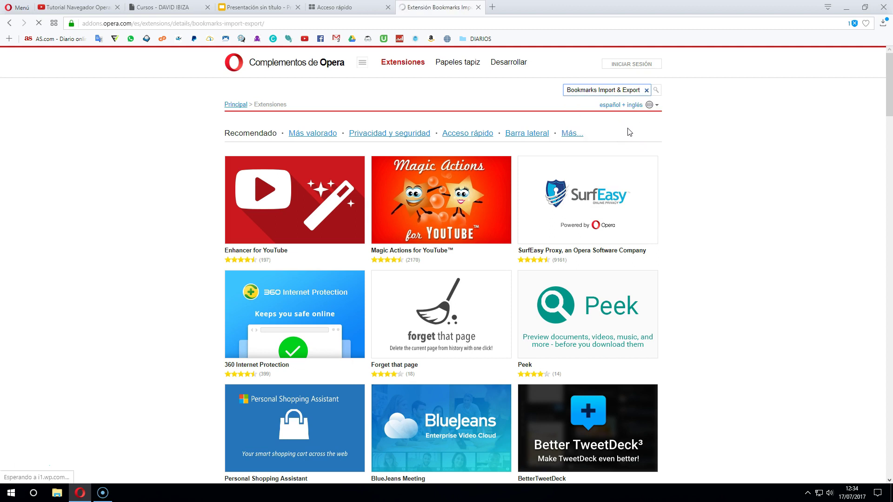
# Add the Bookmarks Import & Export extension to Opera
pyautogui.click(577, 132)
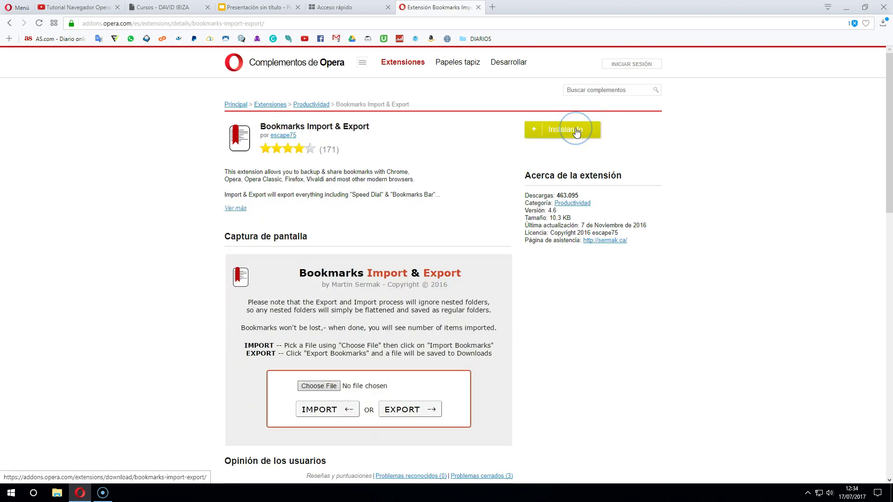
pyautogui.click(678, 135)
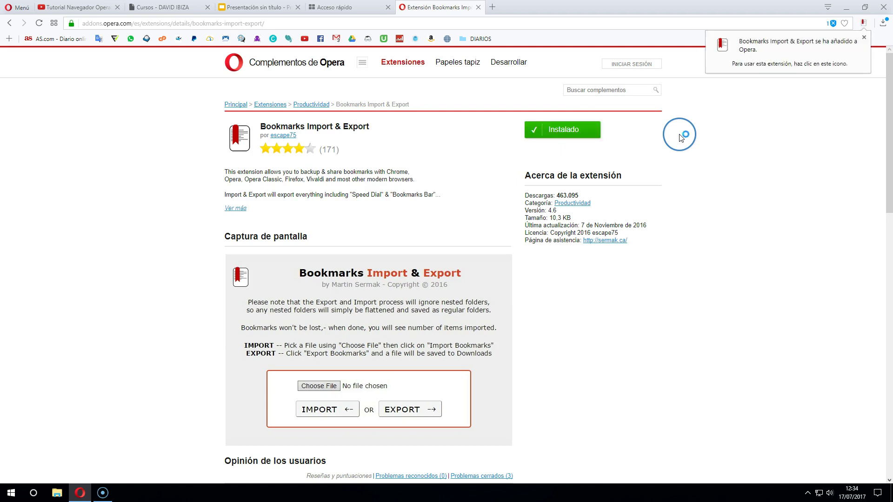
pyautogui.click(863, 22)
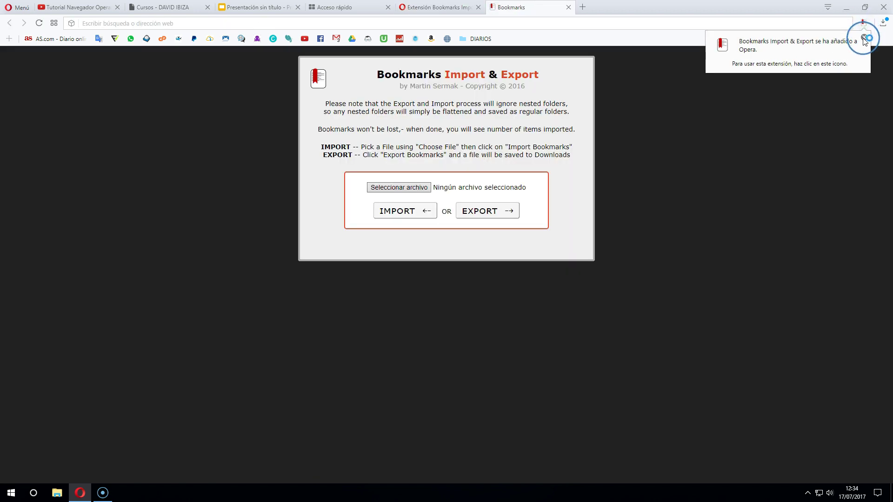
pyautogui.click(864, 38)
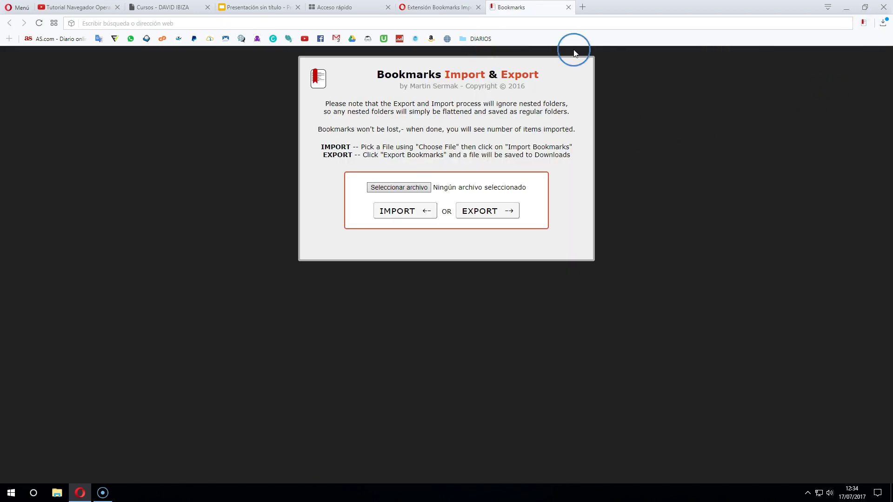
pyautogui.click(568, 7)
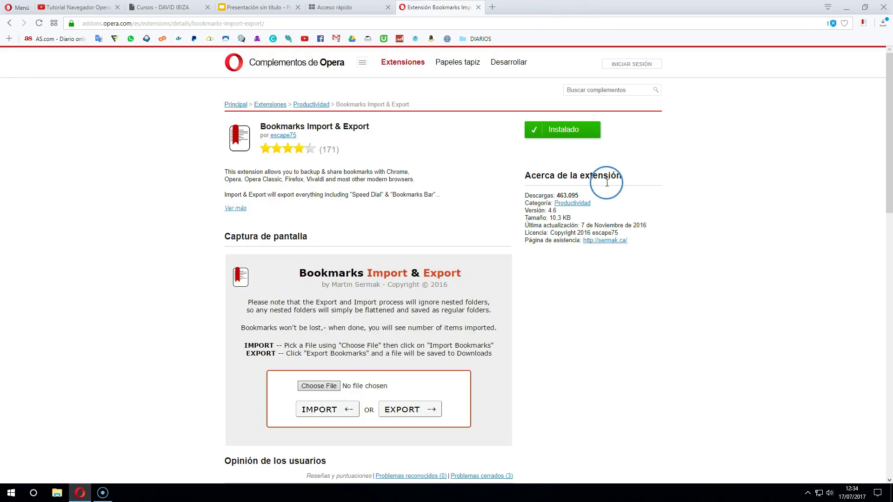
# Export all bookmarks to HTML and show the saved Bookmarks (1) file in Descargas
pyautogui.click(862, 24)
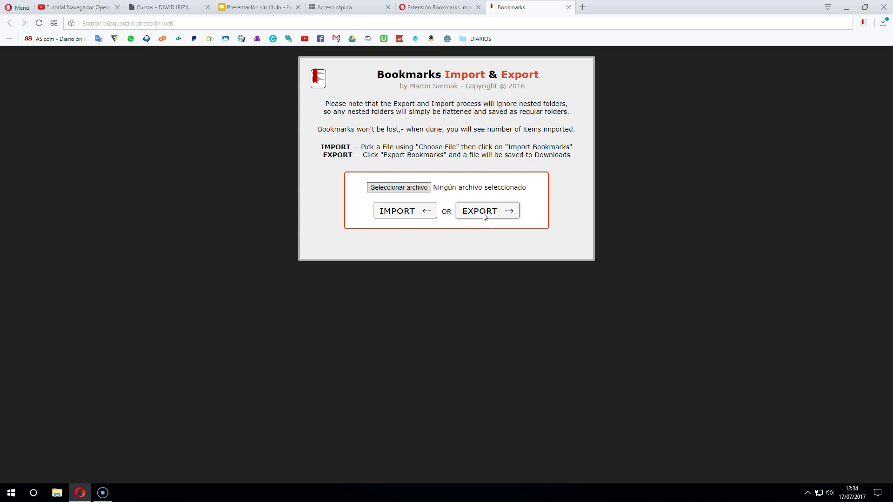
pyautogui.click(483, 216)
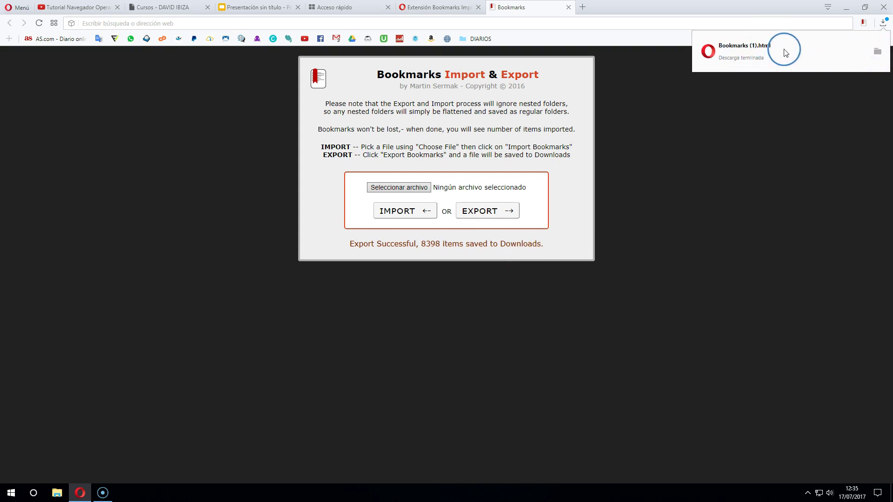
pyautogui.click(877, 52)
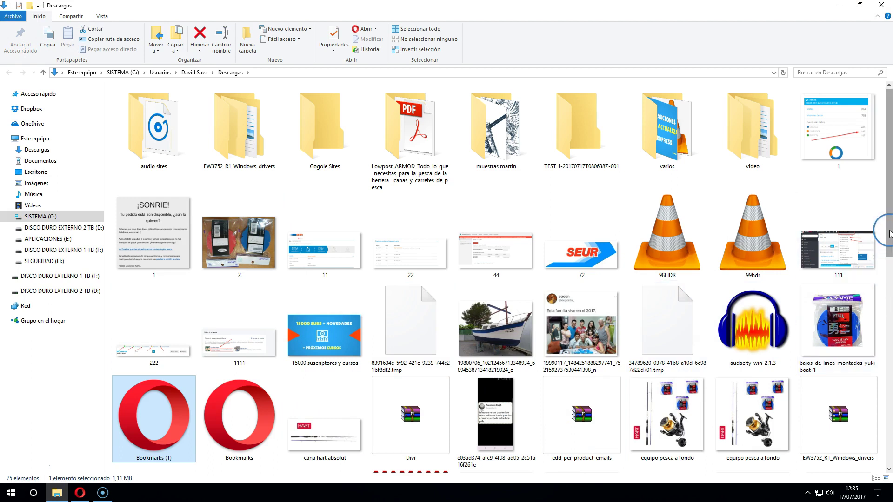
# Re-sort the Descargas folder and locate the 1,11 MB Bookmarks (1) Opera Web Document
pyautogui.scroll(-5, 882, 317)
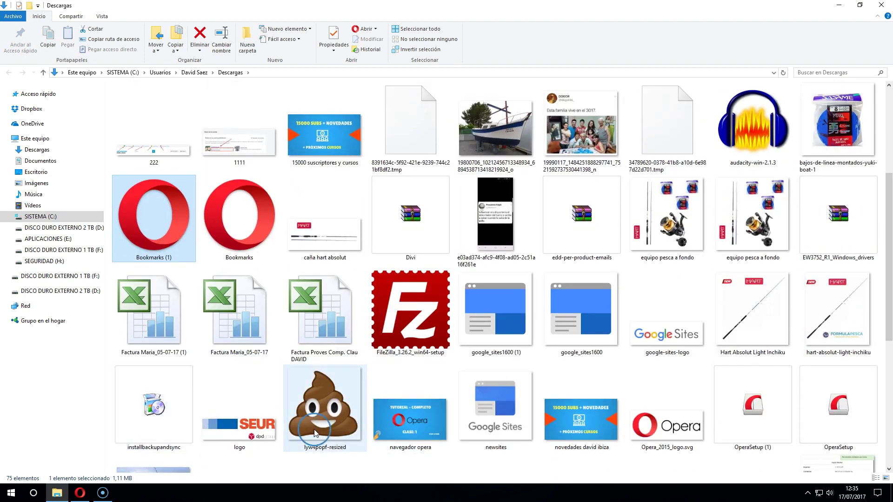
pyautogui.scroll(5, 329, 381)
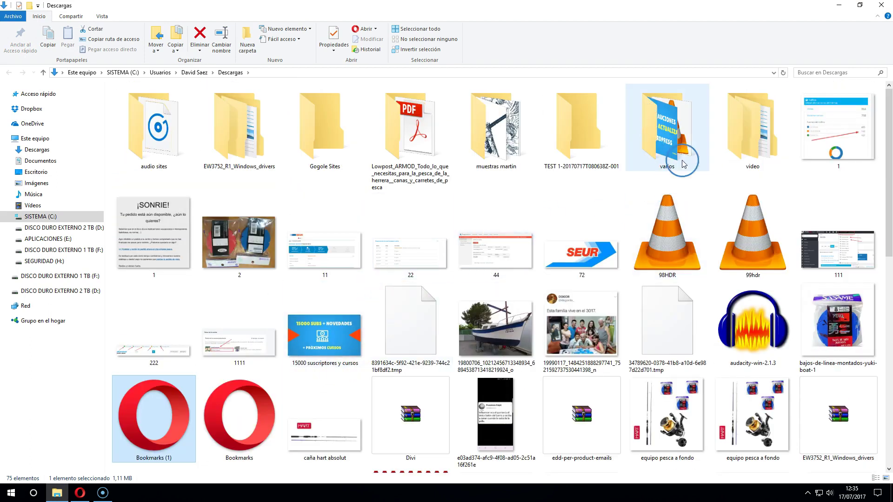
pyautogui.rightClick(764, 188)
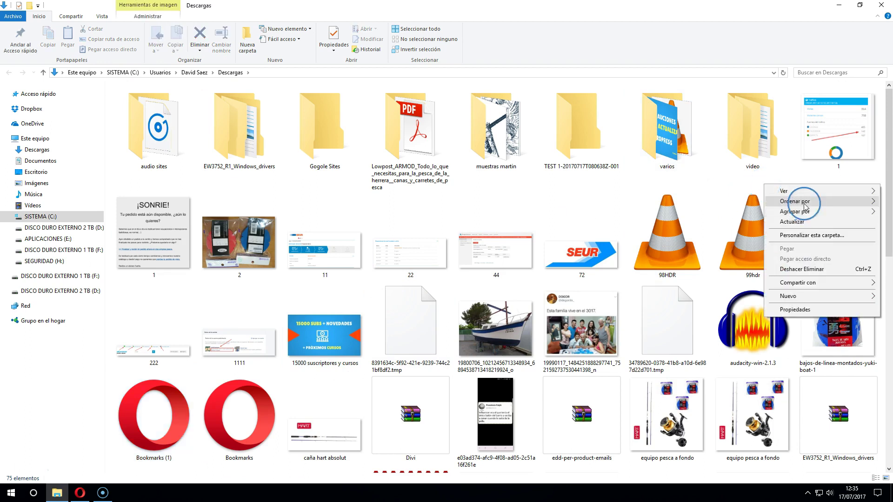
pyautogui.moveTo(793, 205)
pyautogui.click(732, 256)
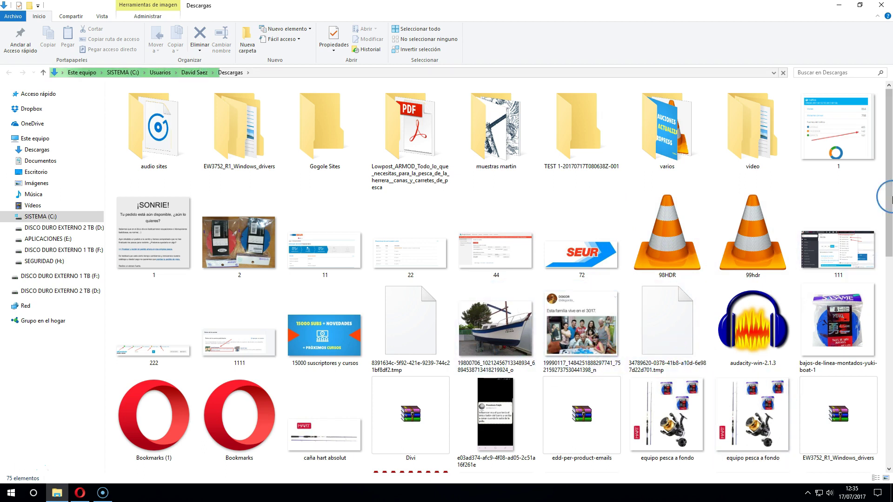
pyautogui.moveTo(885, 190); pyautogui.dragTo(879, 145)
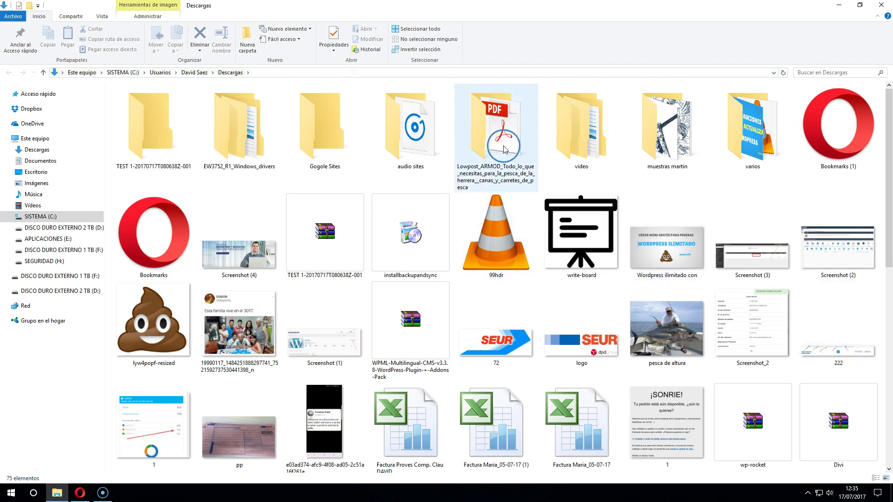
pyautogui.click(744, 302)
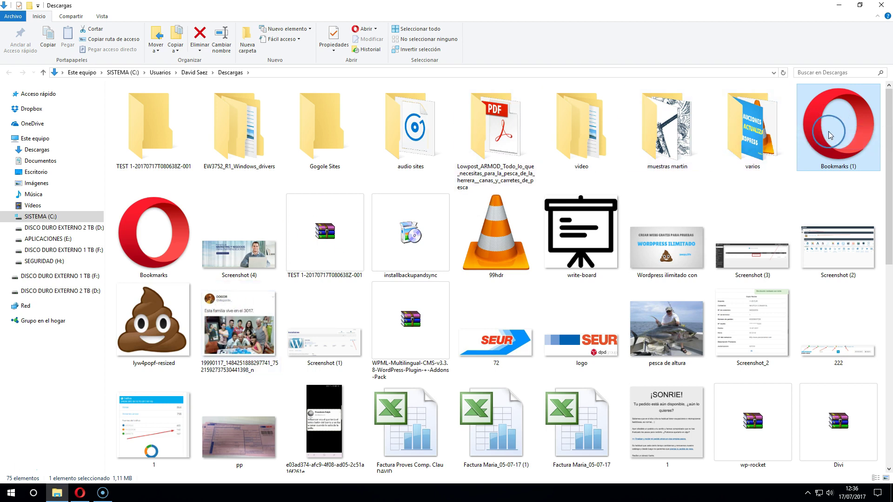
pyautogui.click(79, 492)
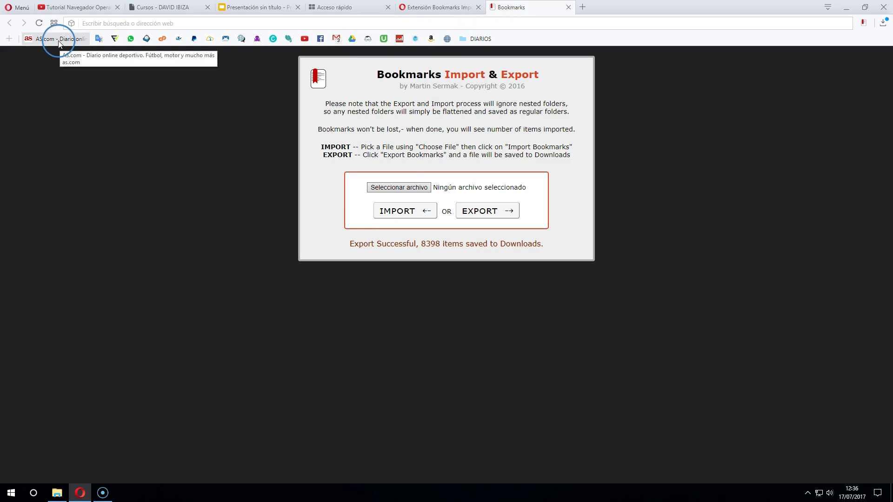
# Send the DIARIOS folder and three other bookmarks on the bookmarks bar to the trash
pyautogui.rightClick(478, 38)
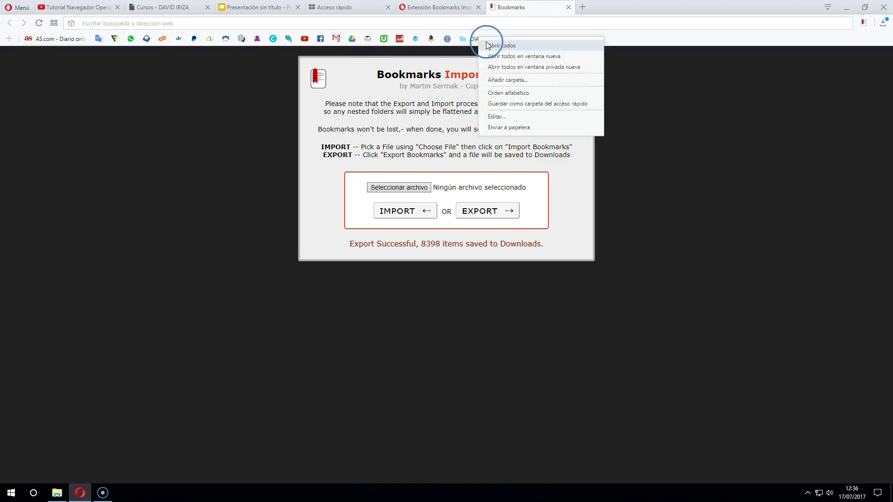
pyautogui.click(502, 127)
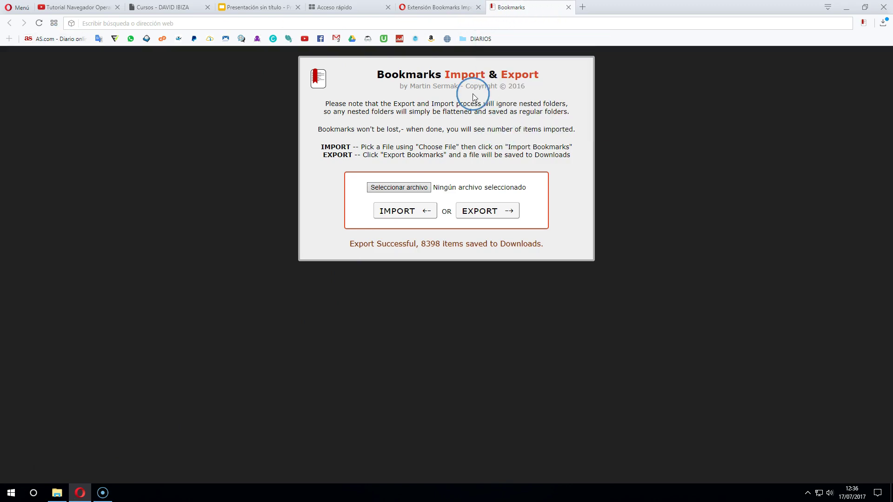
pyautogui.rightClick(447, 42)
pyautogui.click(462, 131)
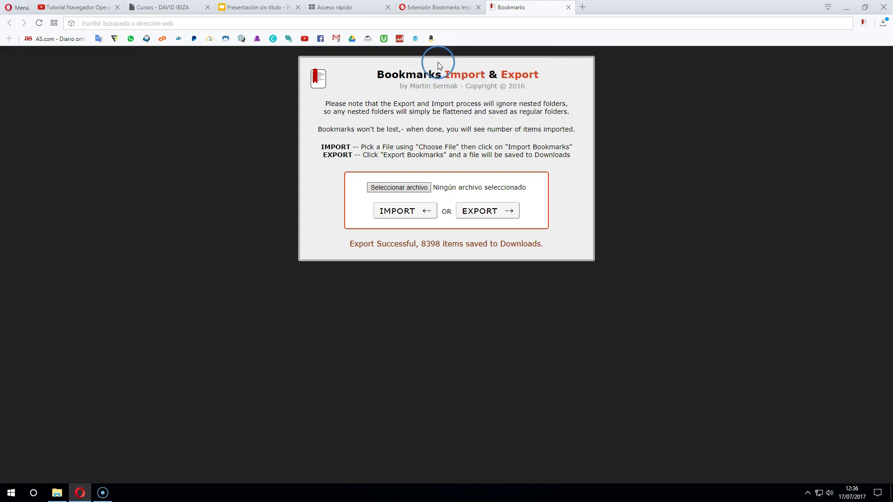
pyautogui.rightClick(432, 40)
pyautogui.click(450, 117)
pyautogui.rightClick(415, 40)
pyautogui.click(436, 116)
pyautogui.rightClick(399, 39)
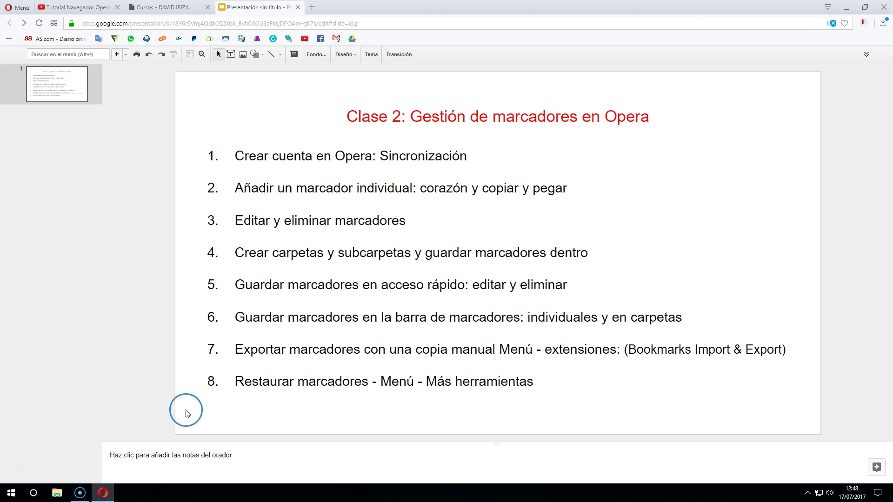
# Open the Importar marcadores y configuración dialog from the main menu
pyautogui.click(17, 7)
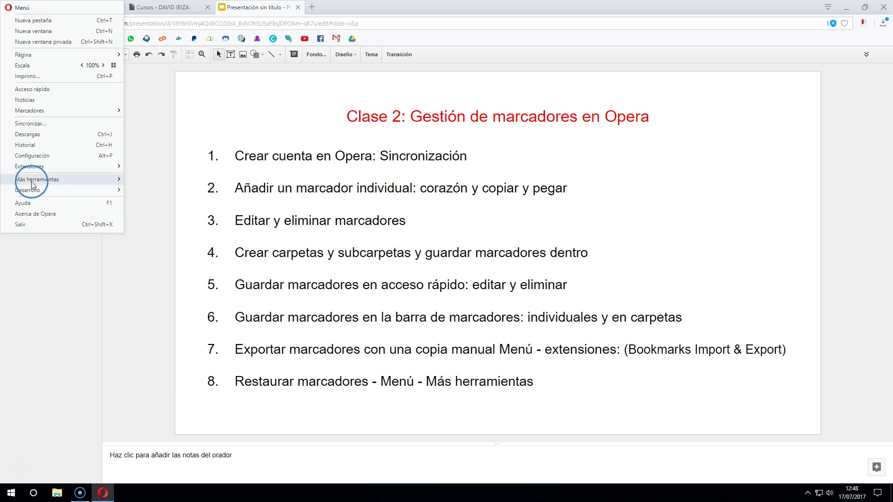
pyautogui.moveTo(32, 180)
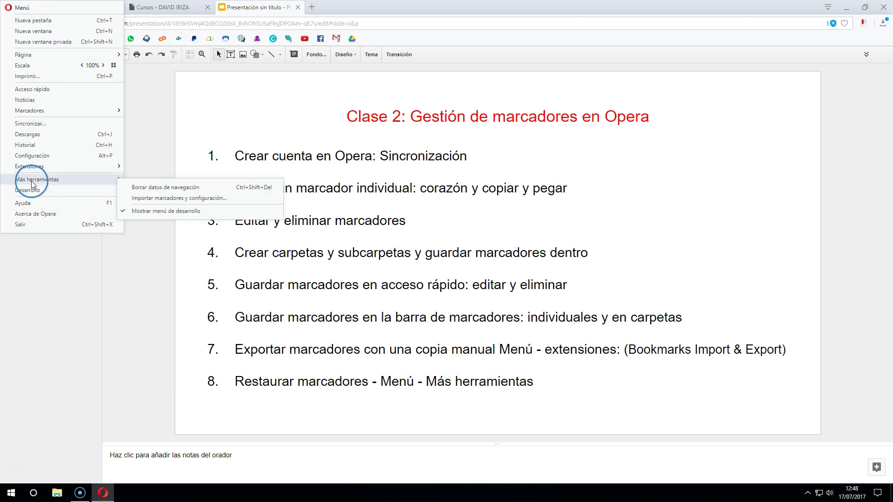
pyautogui.click(145, 200)
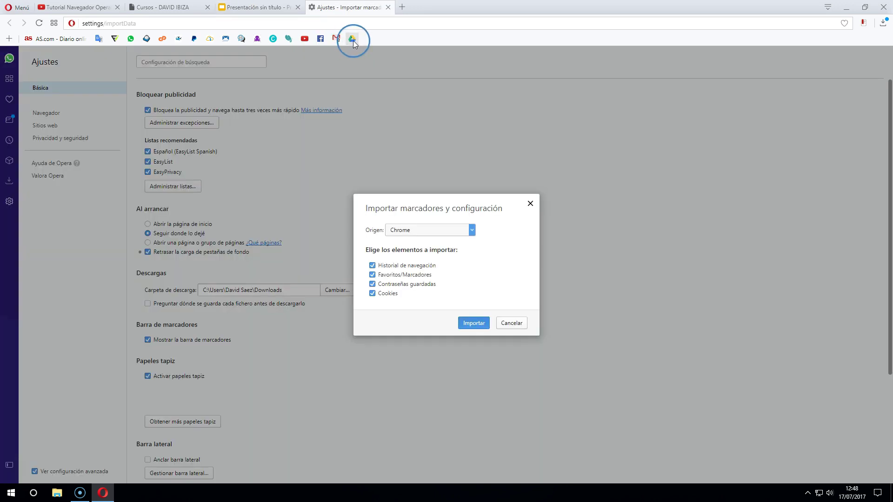
# Remove the Drive and Gmail bookmarks from the bookmarks bar and close the import dialog
pyautogui.rightClick(352, 40)
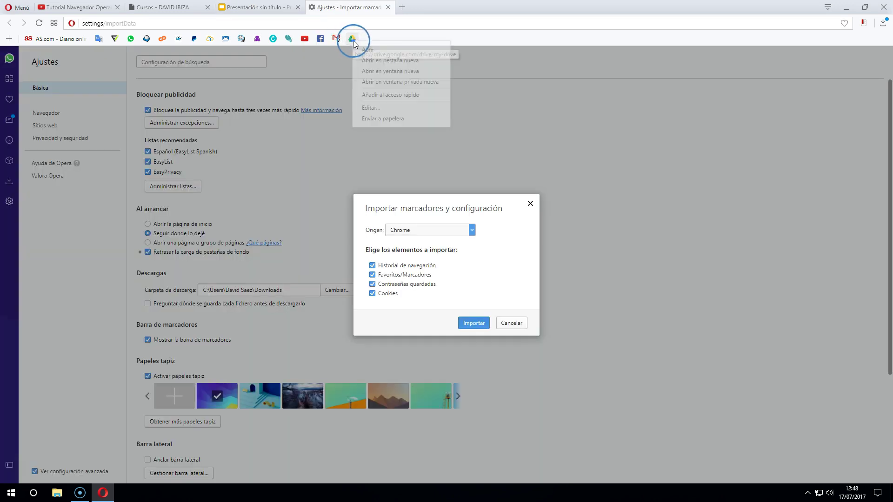
pyautogui.click(325, 37)
pyautogui.rightClick(335, 38)
pyautogui.click(364, 115)
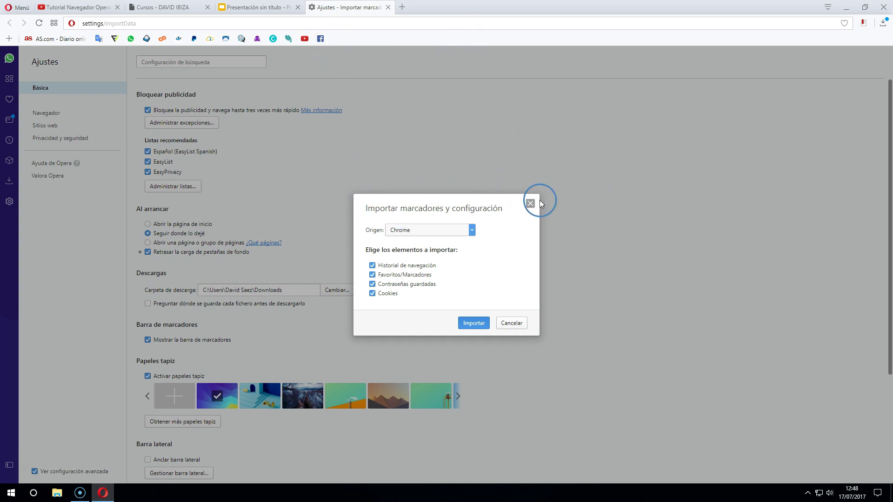
pyautogui.click(270, 82)
pyautogui.click(18, 7)
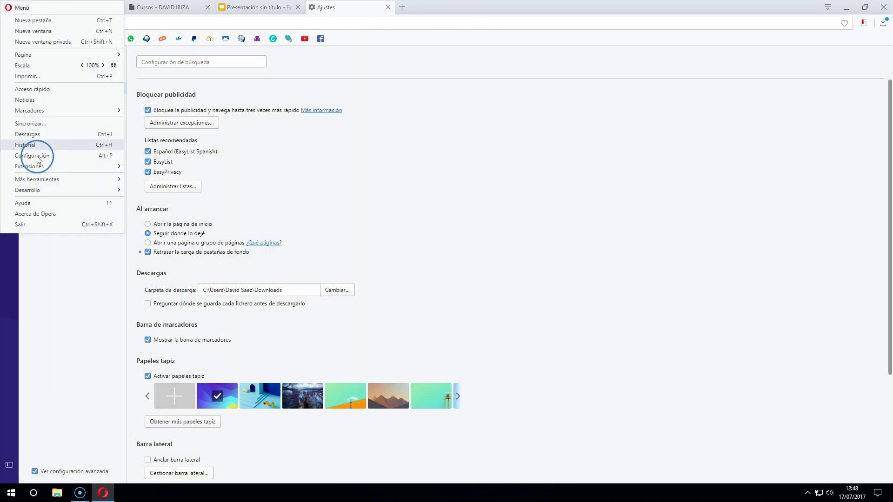
# Import bookmarks from the HTML file Bookmarks (1) in Descargas, then finish with Listo
pyautogui.moveTo(41, 181)
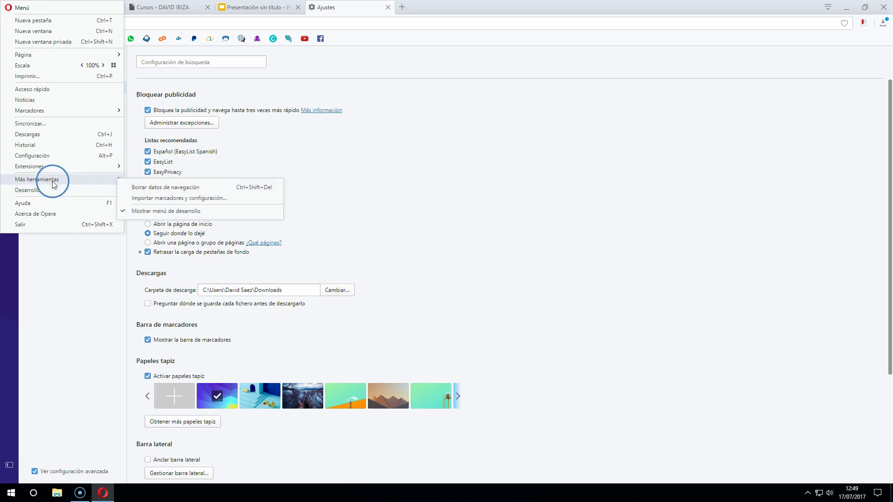
pyautogui.click(154, 199)
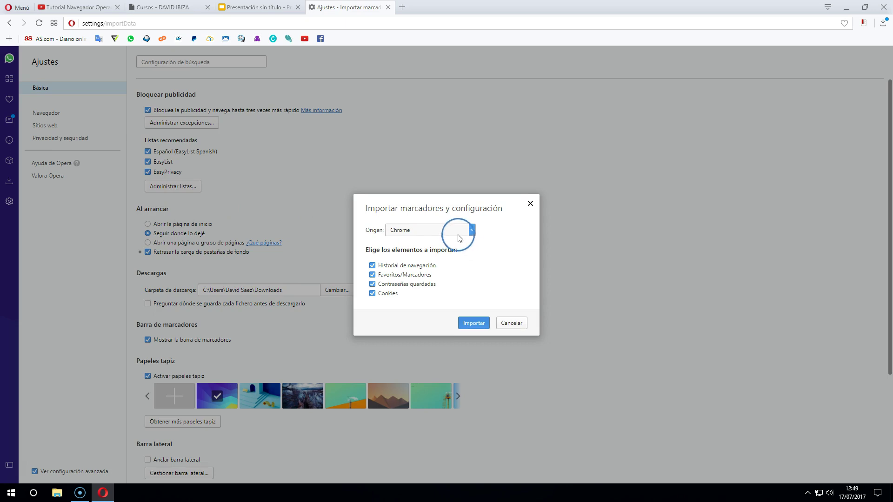
pyautogui.click(416, 234)
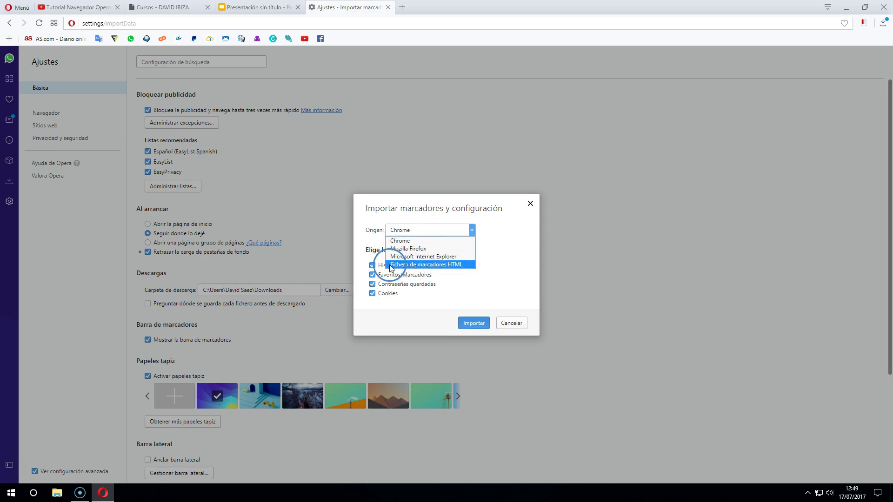
pyautogui.click(432, 265)
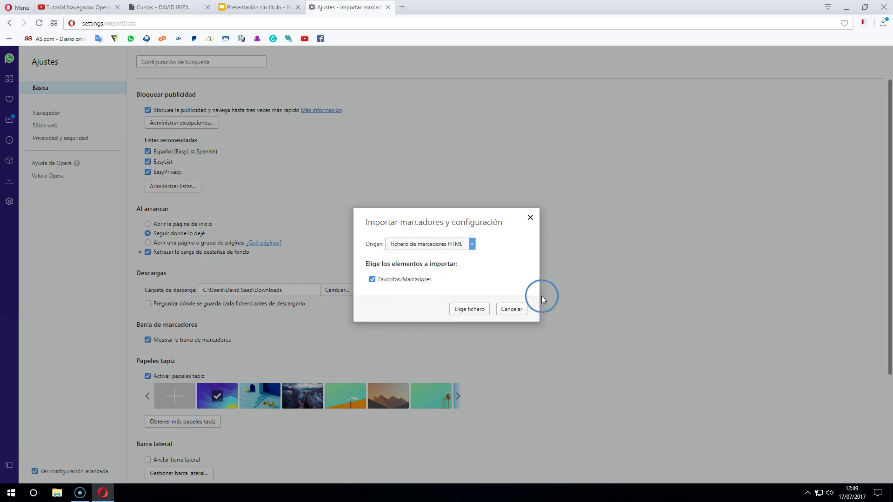
pyautogui.click(466, 311)
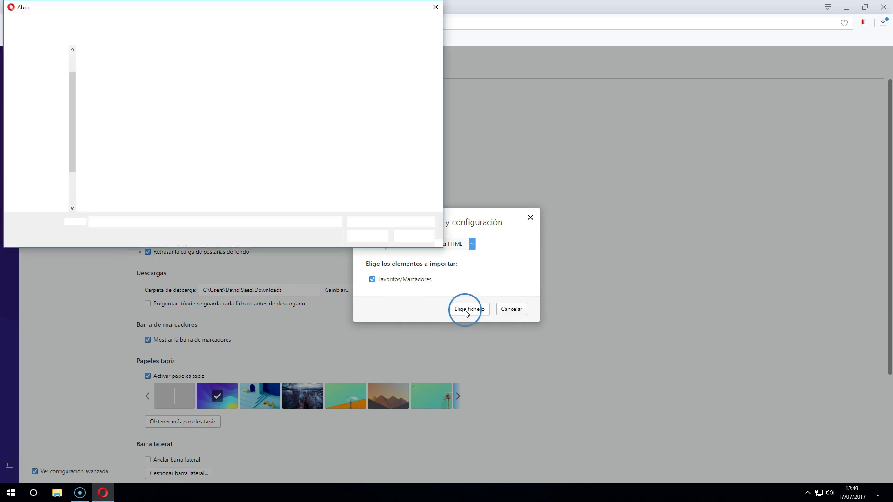
pyautogui.click(329, 176)
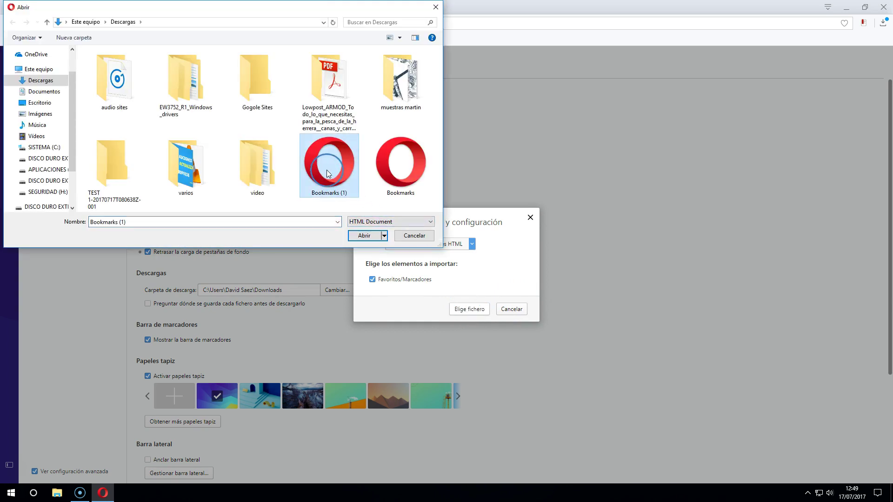
pyautogui.click(365, 237)
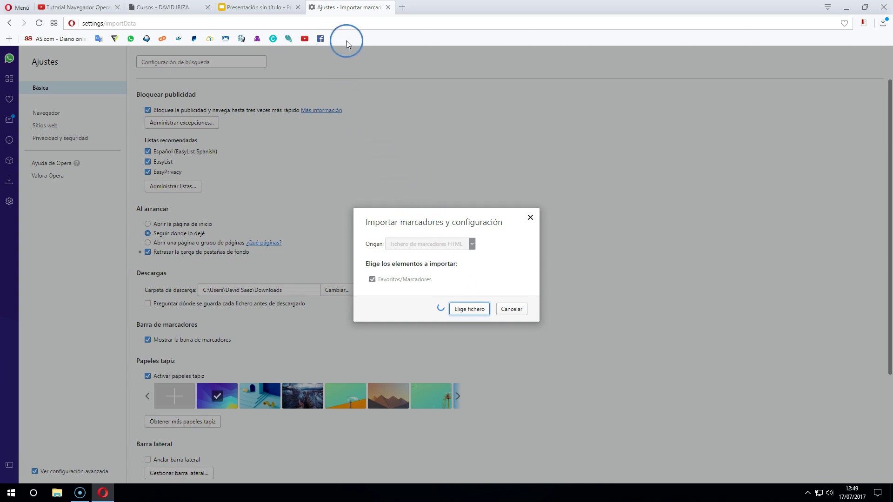
pyautogui.click(518, 295)
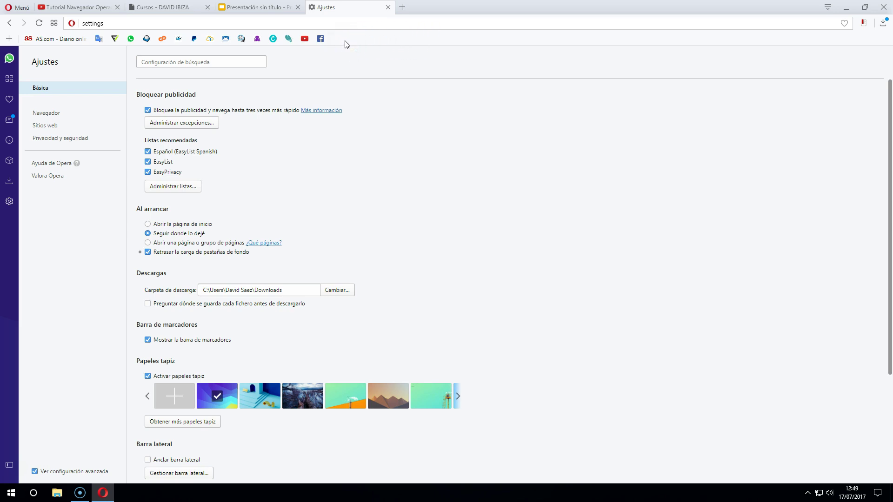
# Open the bookmarks manager and go to Importado(s) > Barra de marcadores
pyautogui.click(10, 102)
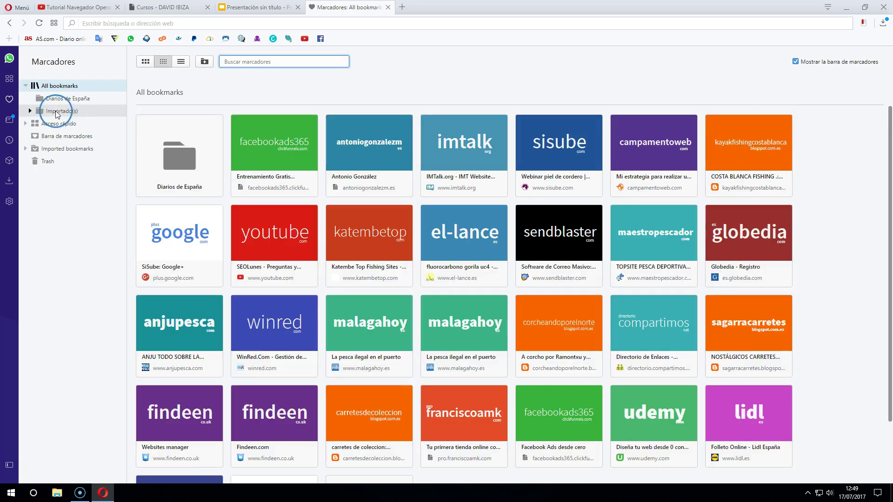
pyautogui.click(60, 112)
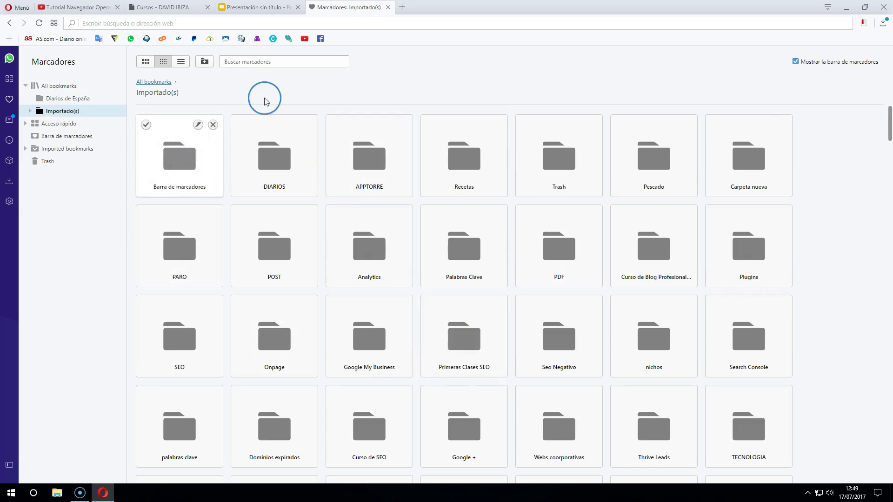
pyautogui.click(185, 162)
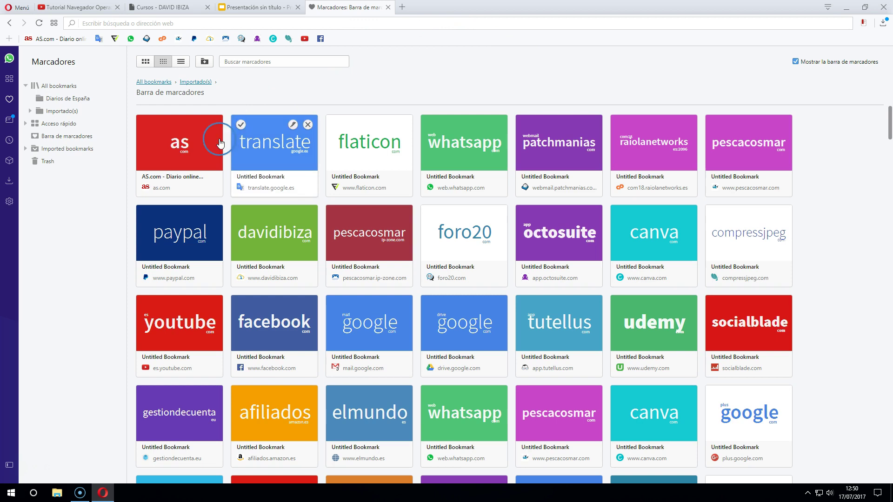
# Add the imported Gmail and Google Drive bookmarks to the bookmarks bar with blank names
pyautogui.click(181, 62)
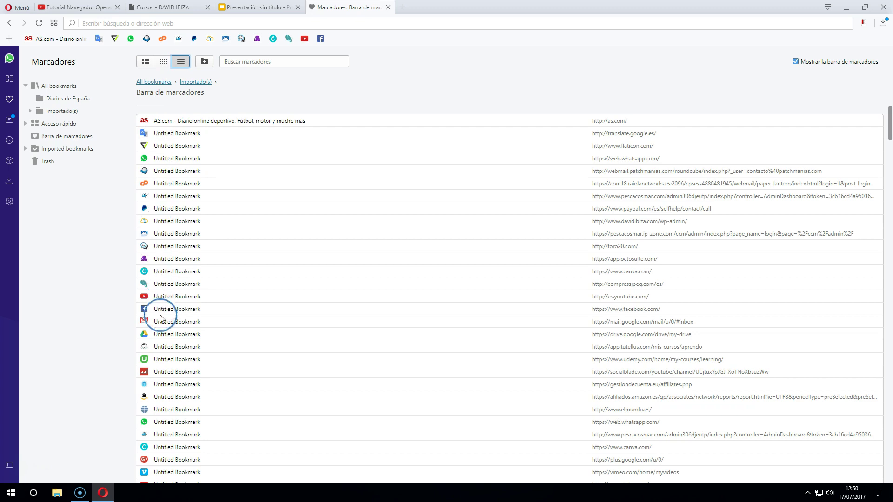
pyautogui.moveTo(156, 322); pyautogui.dragTo(335, 41)
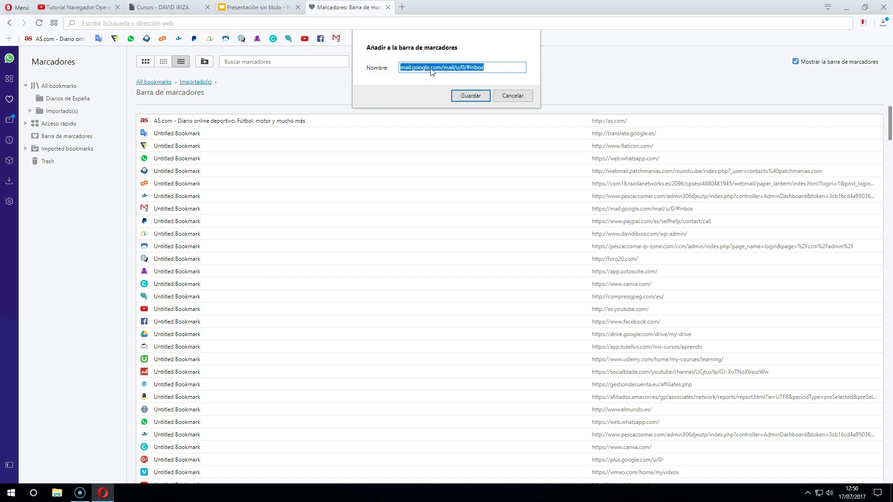
pyautogui.press('BackSpace')
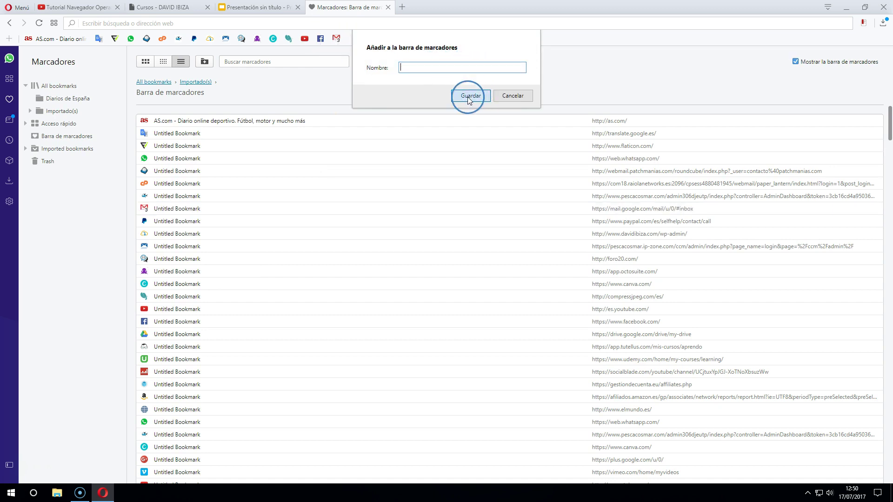
pyautogui.click(468, 99)
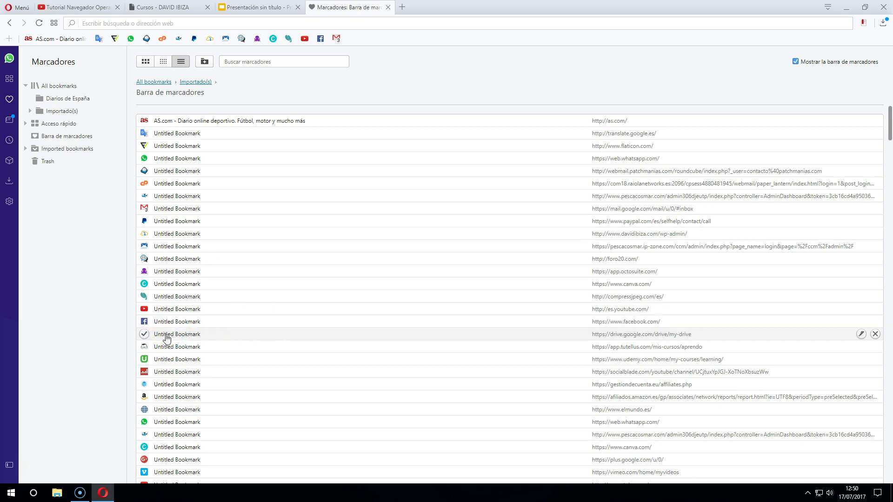
pyautogui.moveTo(167, 338); pyautogui.dragTo(348, 39)
pyautogui.click(474, 98)
pyautogui.press('BackSpace')
pyautogui.click(469, 95)
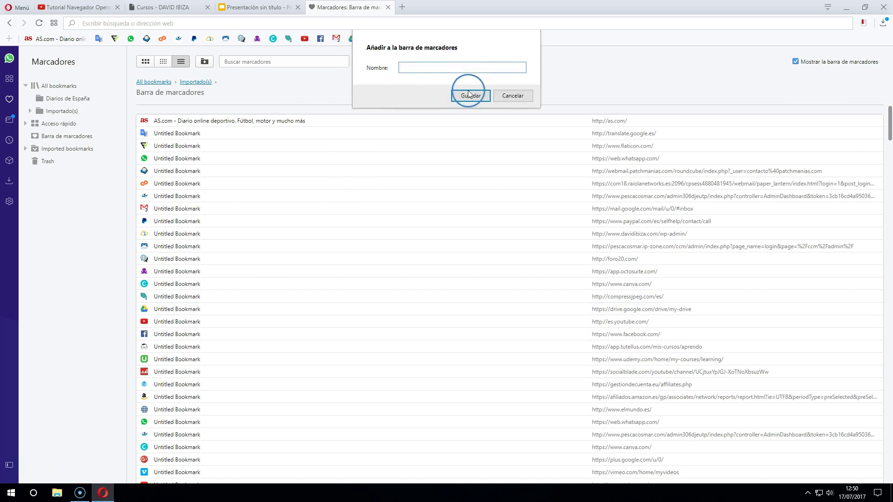
pyautogui.click(65, 116)
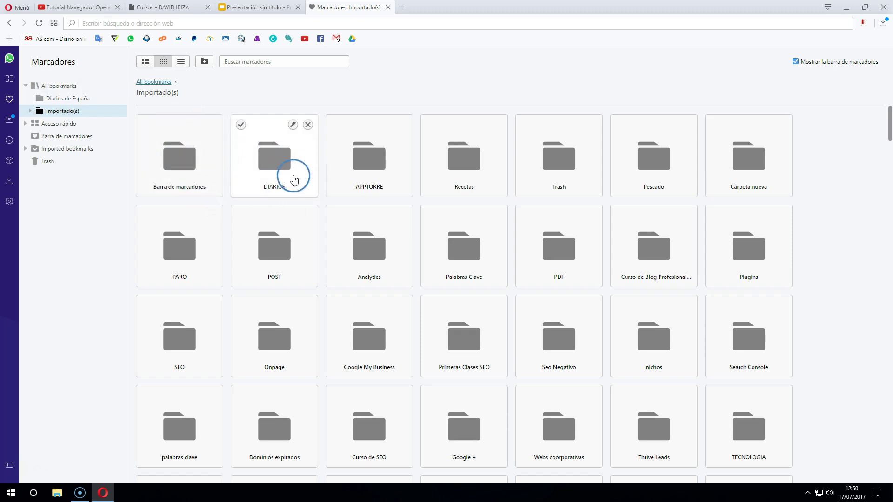
# Drag the DIARIOS folder tile onto All bookmarks
pyautogui.moveTo(271, 161); pyautogui.dragTo(66, 89)
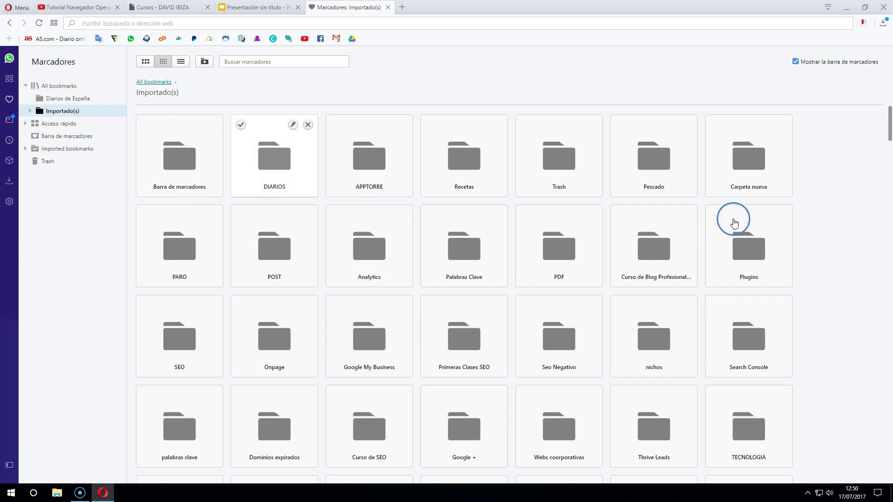
pyautogui.click(265, 7)
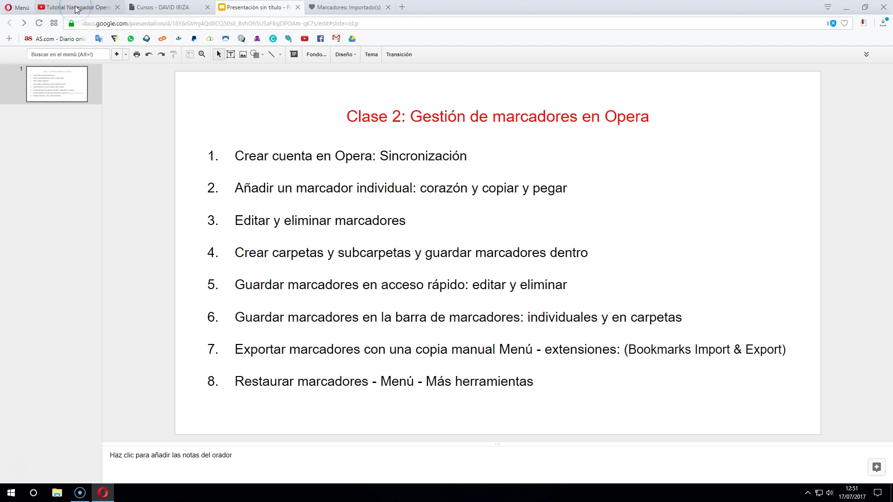
# Switch to the Tutorial Navegador Opera: Clase 1 video tab
pyautogui.click(77, 9)
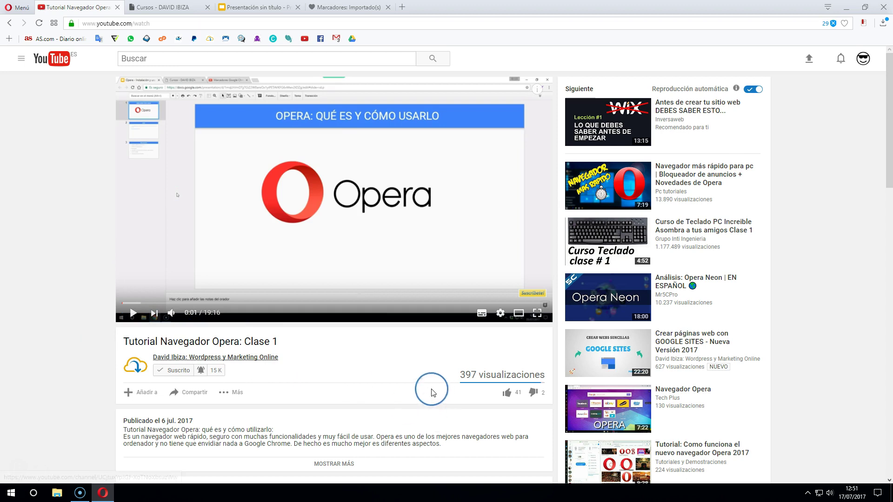
# Unsubscribe from and resubscribe to the tutorial's channel, leaving notification settings unchanged
pyautogui.scroll(-2, 461, 353)
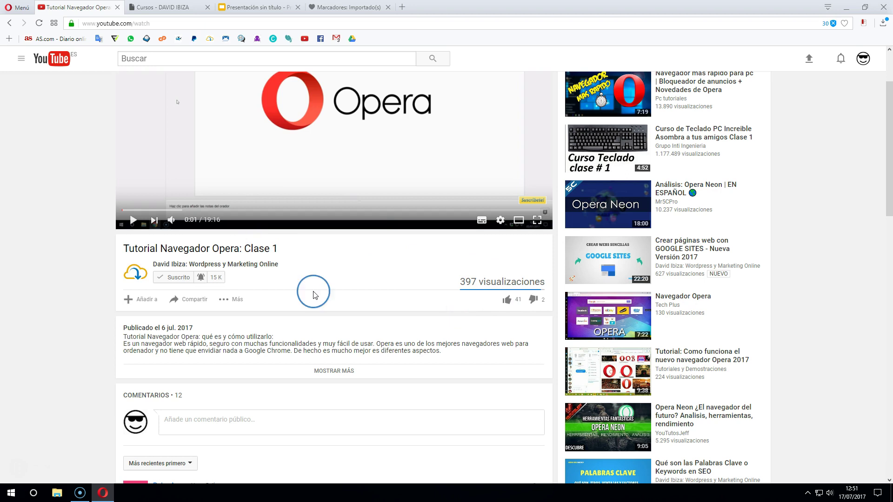
pyautogui.scroll(-2, 79, 322)
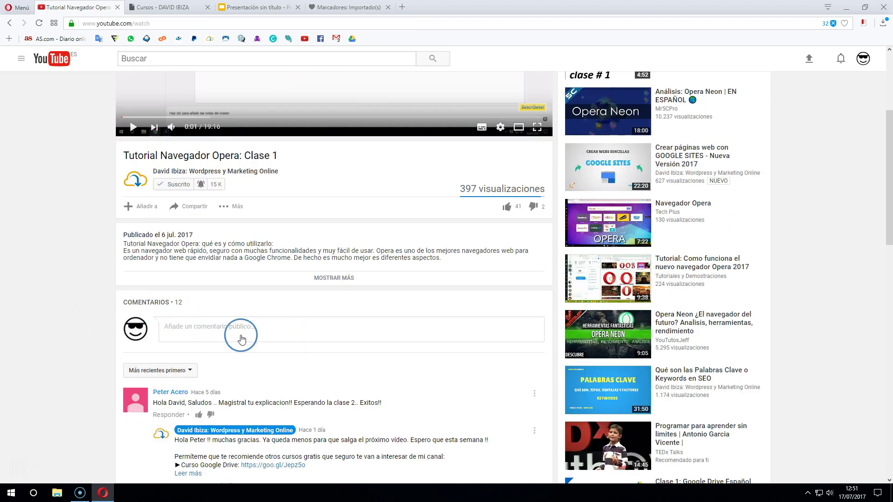
pyautogui.scroll(3, 313, 329)
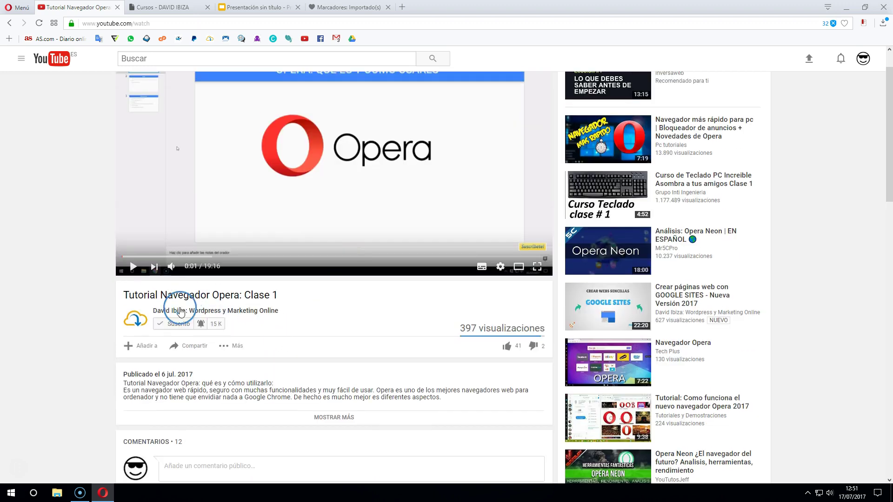
pyautogui.click(177, 323)
pyautogui.click(517, 279)
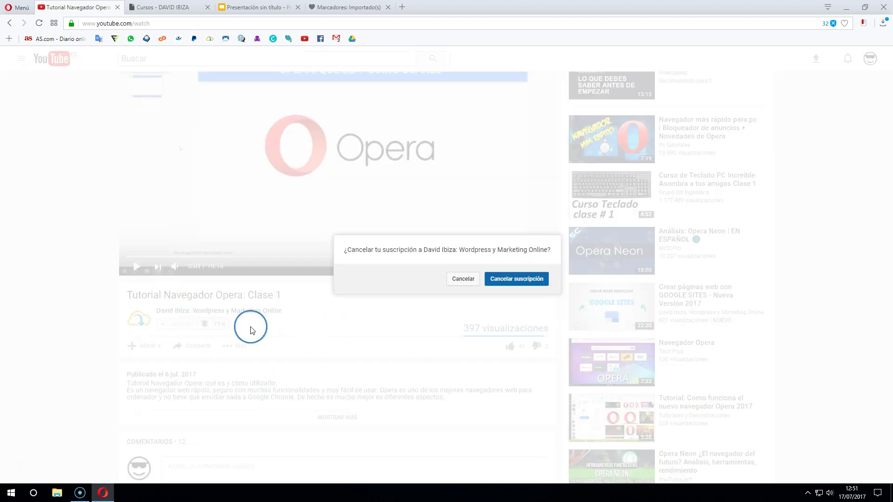
pyautogui.click(183, 328)
pyautogui.click(199, 325)
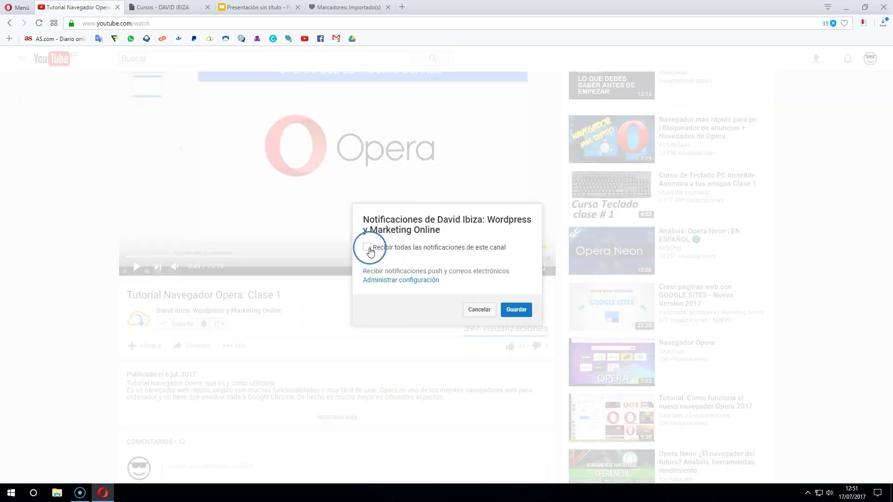
pyautogui.click(480, 309)
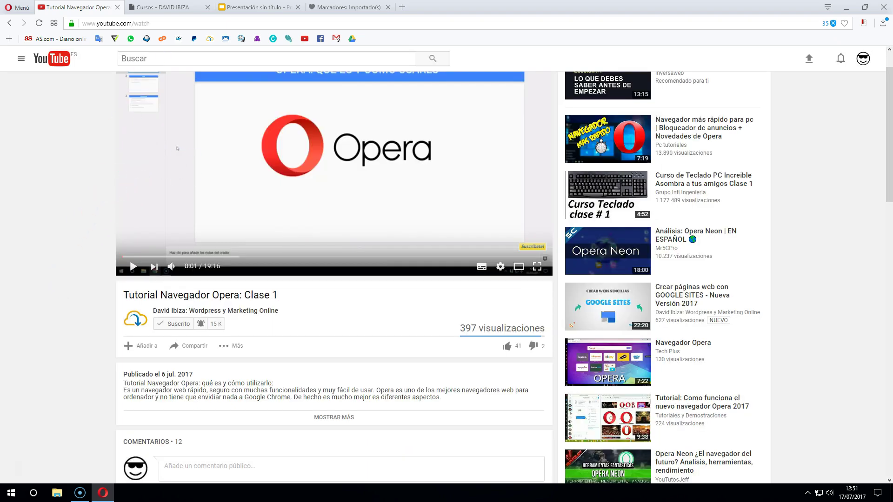
pyautogui.click(175, 7)
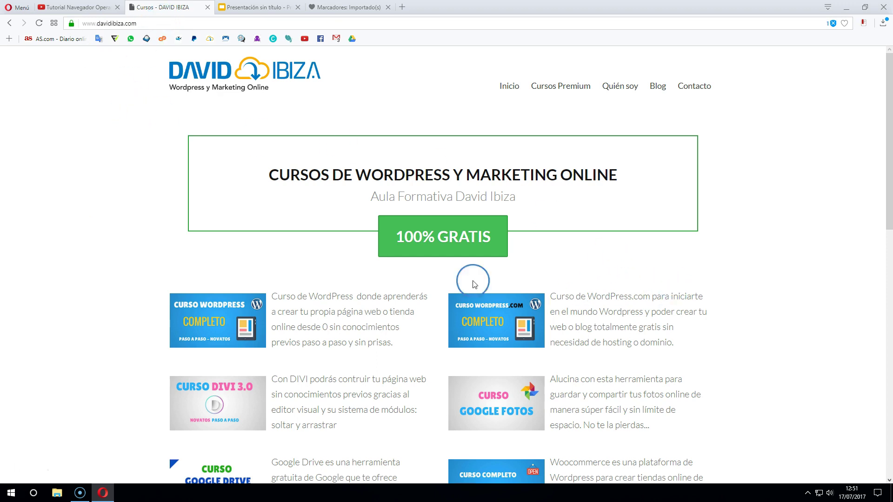
pyautogui.scroll(-3, 282, 279)
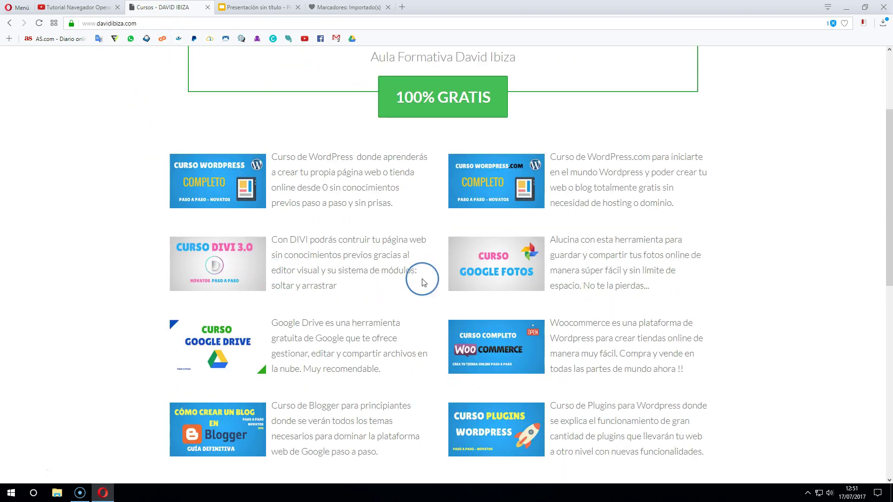
pyautogui.scroll(-4, 409, 279)
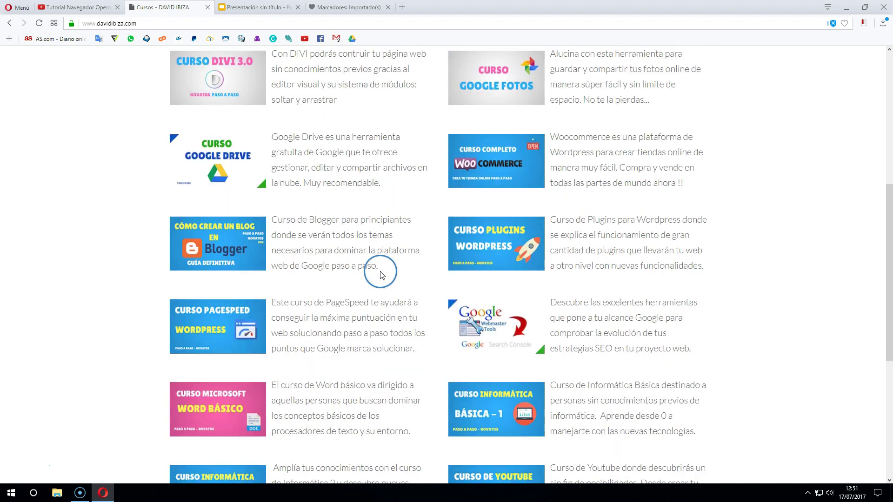
pyautogui.scroll(-3, 379, 273)
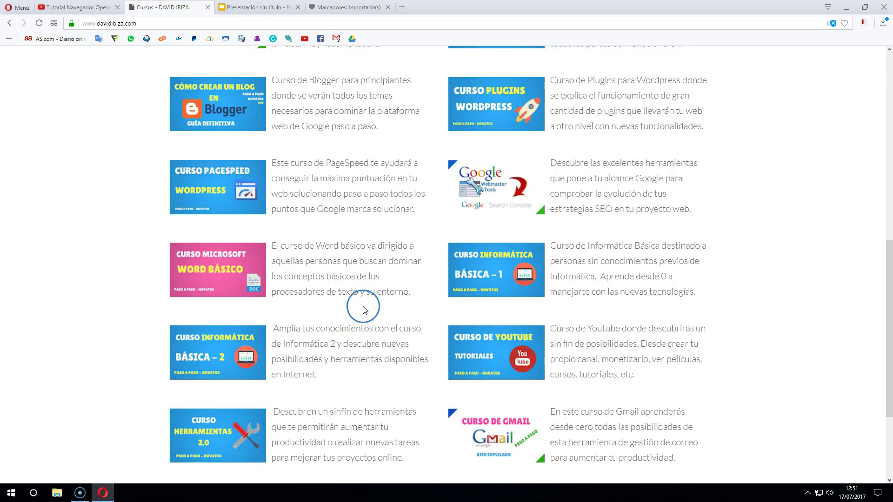
pyautogui.scroll(-2, 400, 297)
pyautogui.scroll(10, 390, 293)
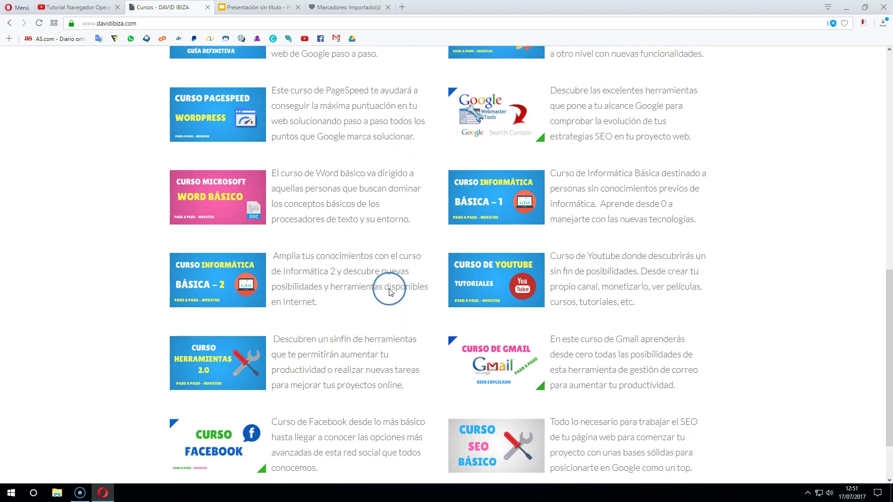